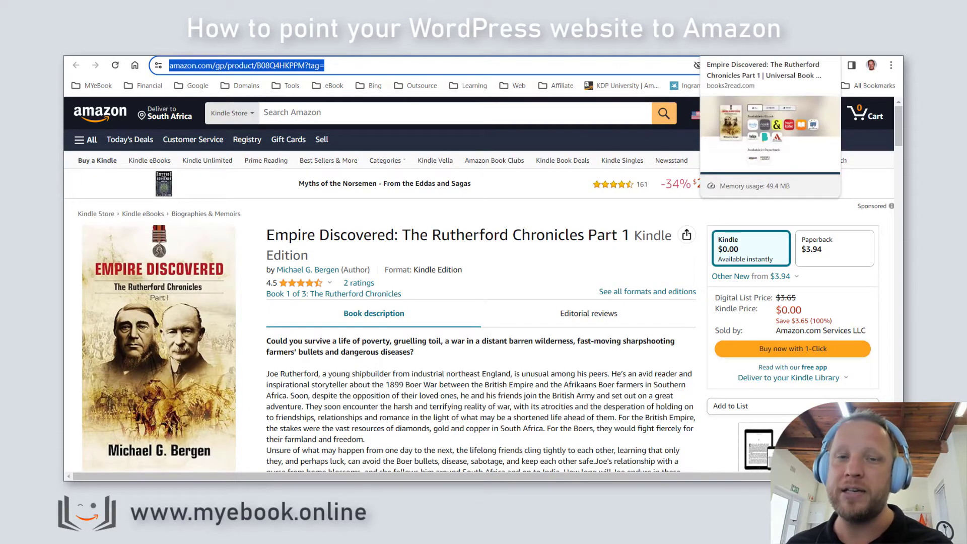
- Examine the published Buy My Book example page, including its text link and the Click Here to buy button
{"action": "left_click", "coordinate": [736, 52]}
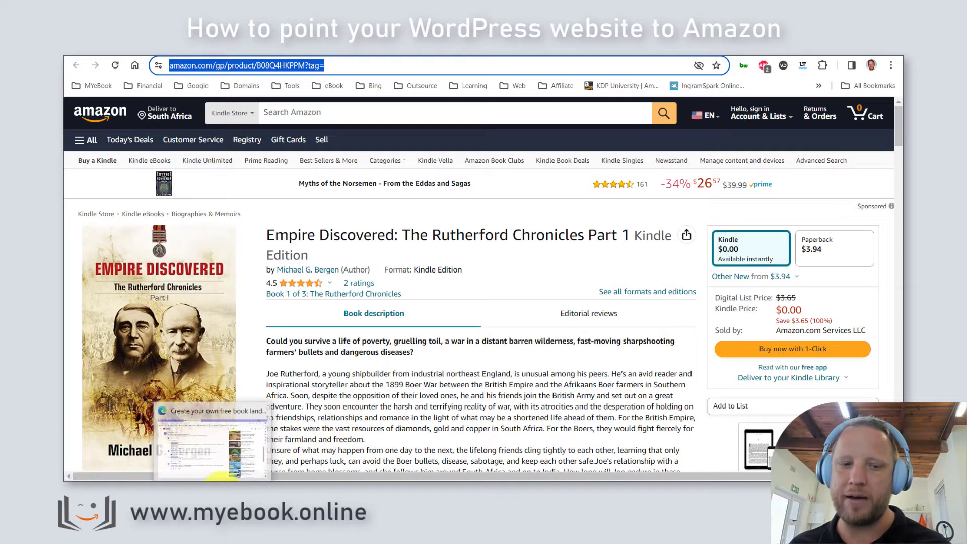
{"action": "left_click", "coordinate": [235, 477]}
{"action": "scroll", "coordinate": [174, 303], "scroll_direction": "down", "scroll_amount": 2}
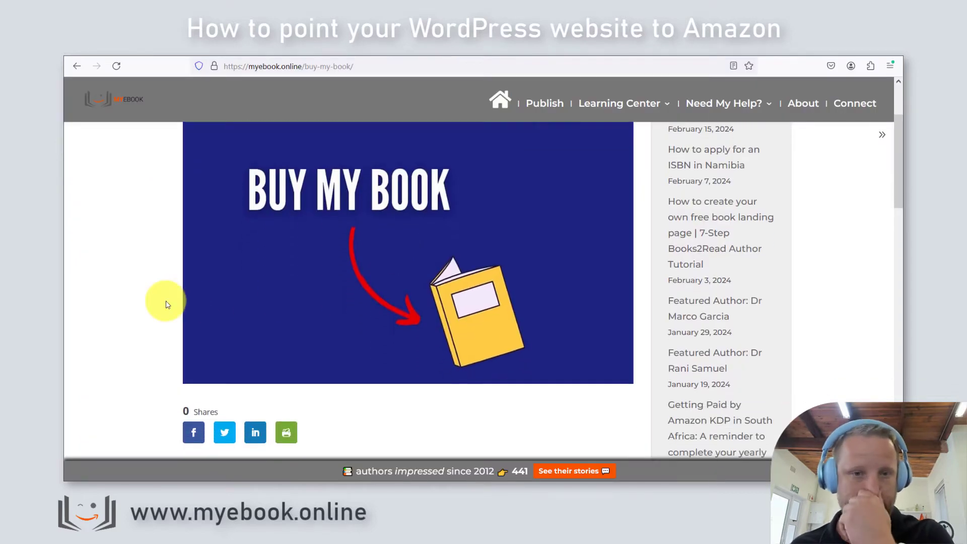
{"action": "scroll", "coordinate": [186, 305], "scroll_direction": "down", "scroll_amount": 5}
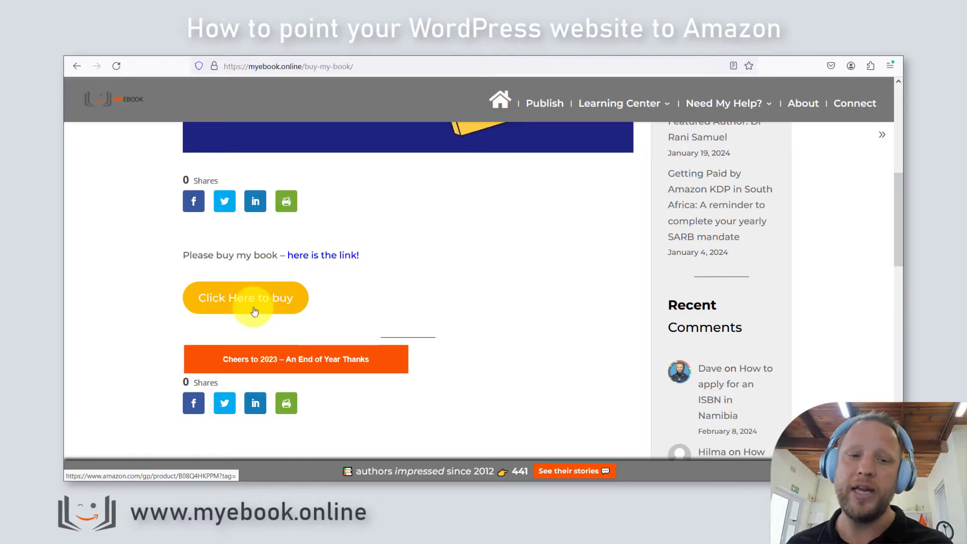
{"action": "scroll", "coordinate": [277, 323], "scroll_direction": "up", "scroll_amount": 2}
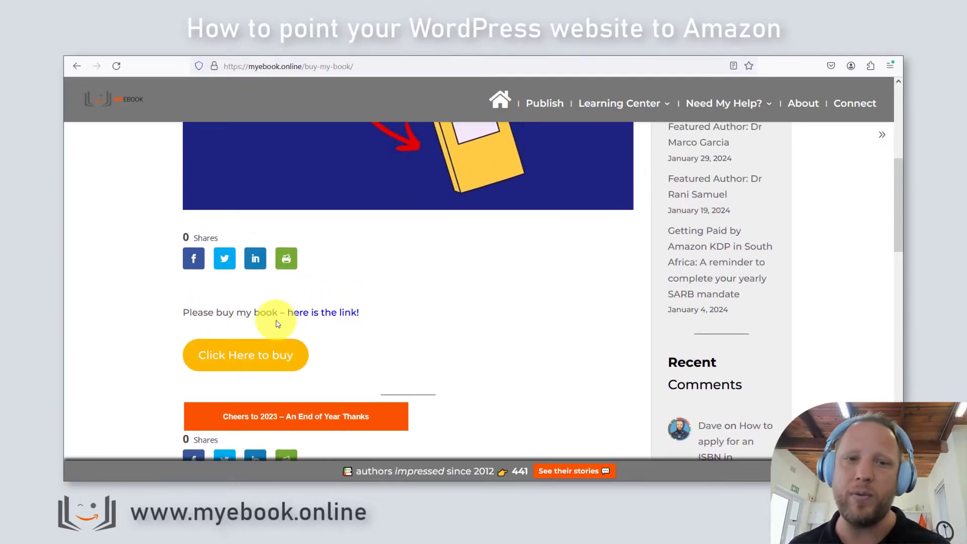
{"action": "scroll", "coordinate": [219, 297], "scroll_direction": "up", "scroll_amount": 5}
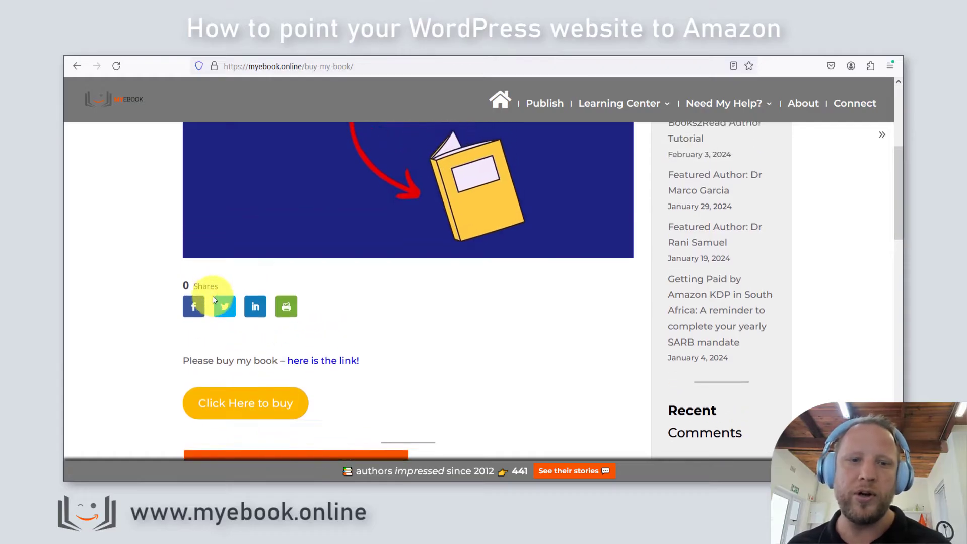
{"action": "scroll", "coordinate": [211, 300], "scroll_direction": "down", "scroll_amount": 1}
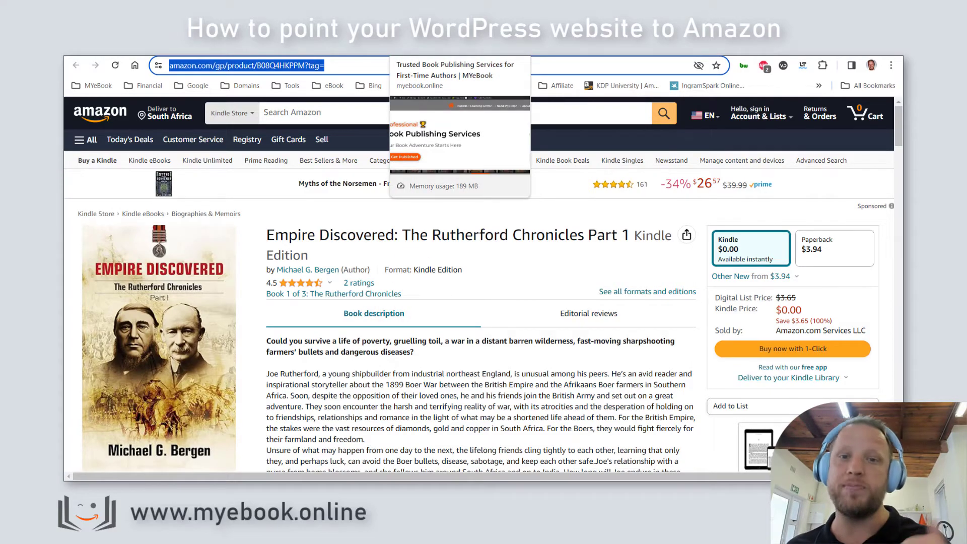
{"action": "left_click", "coordinate": [460, 53]}
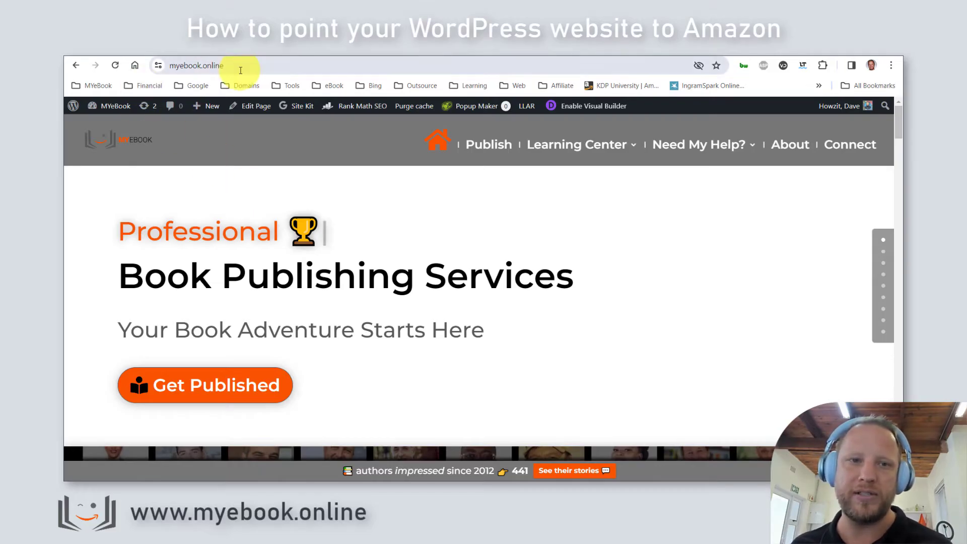
{"action": "left_click", "coordinate": [248, 69]}
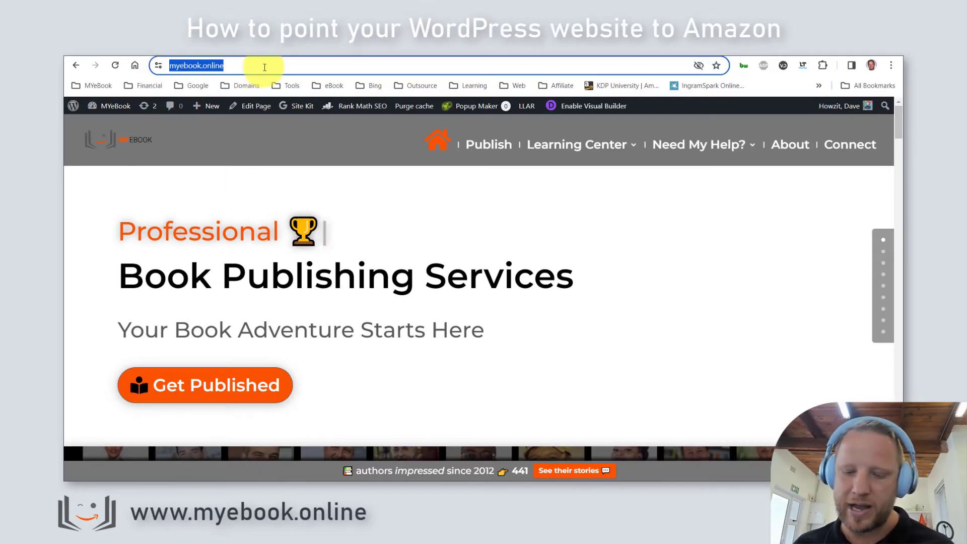
{"action": "left_click", "coordinate": [265, 67]}
{"action": "type", "text": "wp"}
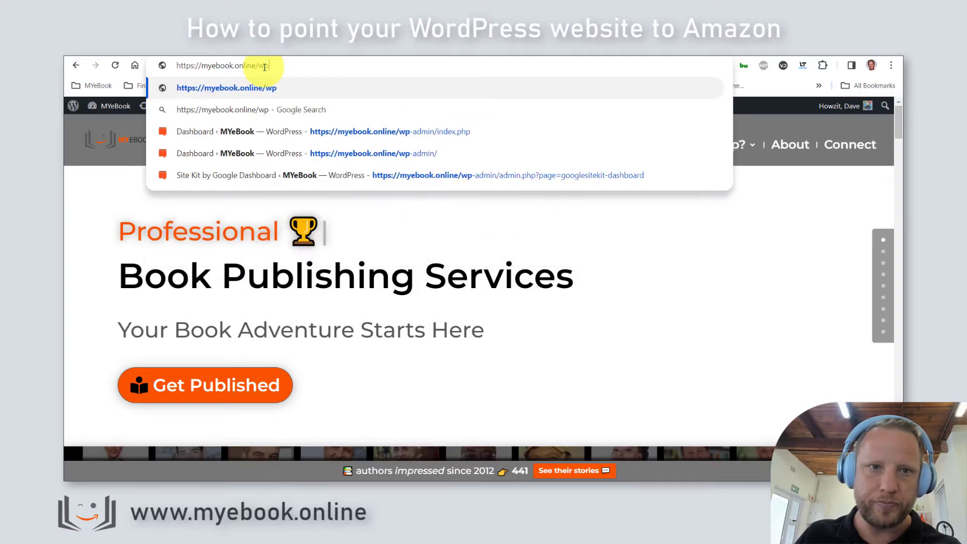
{"action": "type", "text": "-admin"}
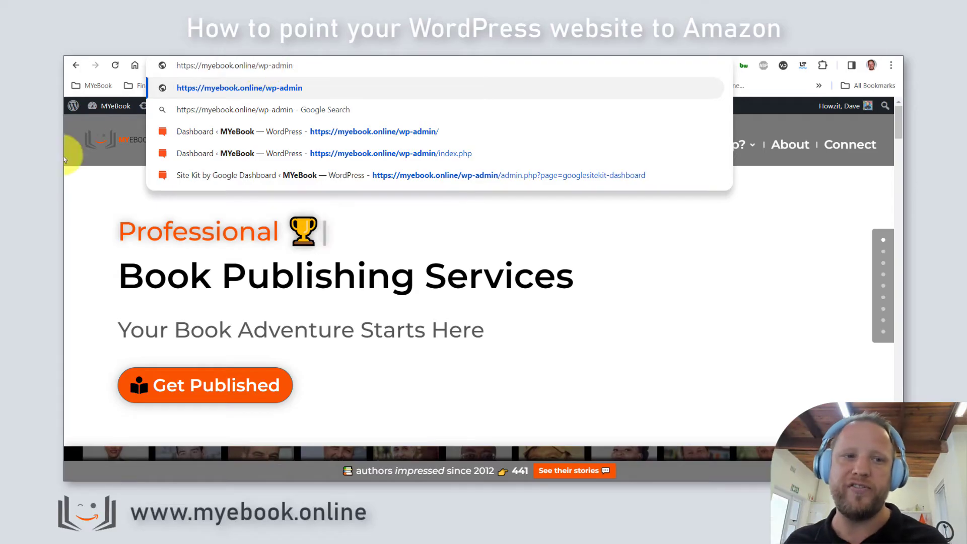
{"action": "left_click", "coordinate": [129, 151]}
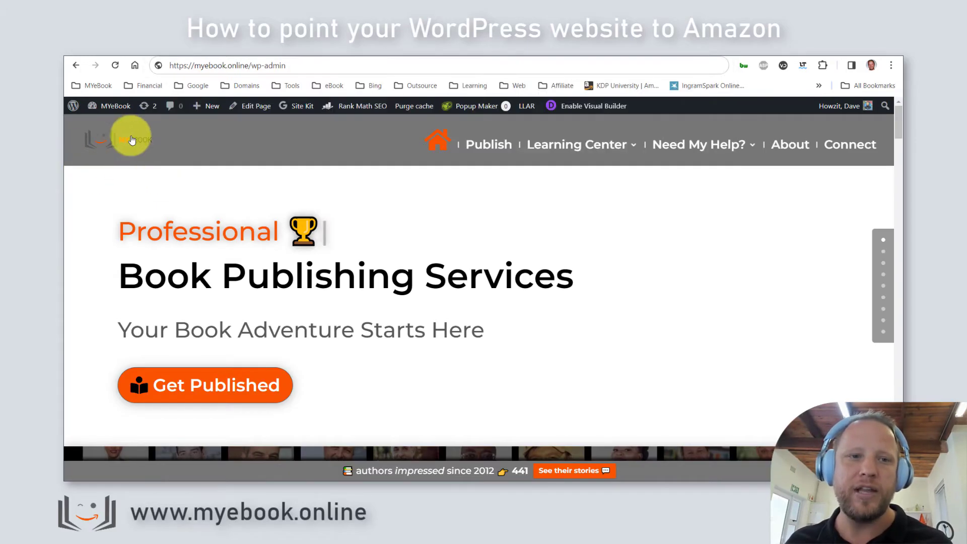
{"action": "mouse_move", "coordinate": [108, 107]}
{"action": "left_click", "coordinate": [110, 132]}
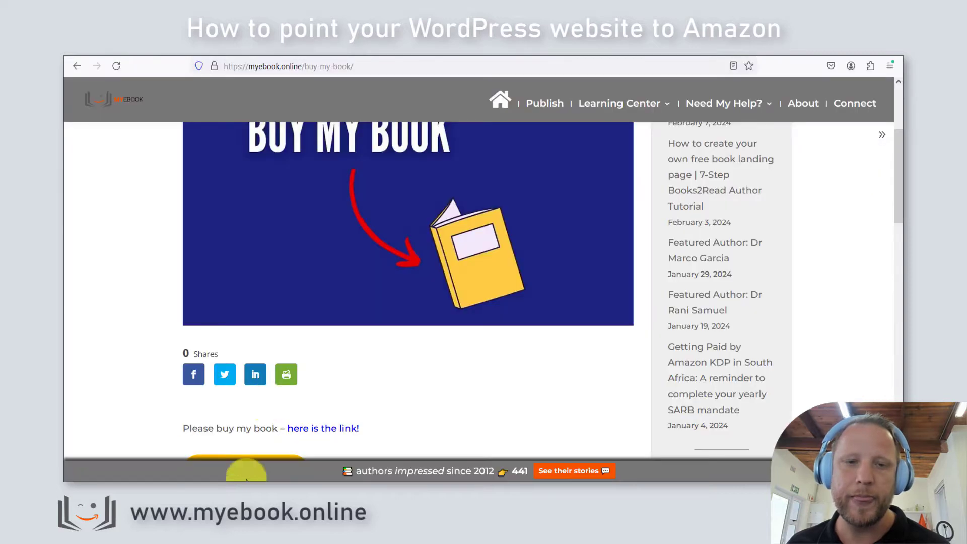
{"action": "scroll", "coordinate": [273, 383], "scroll_direction": "up", "scroll_amount": 3}
{"action": "scroll", "coordinate": [313, 349], "scroll_direction": "down", "scroll_amount": 3}
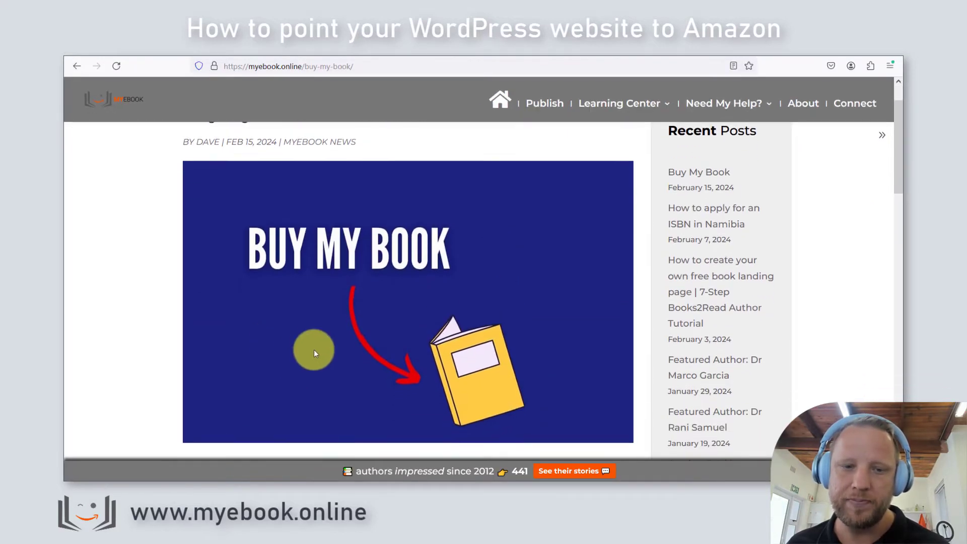
{"action": "scroll", "coordinate": [319, 363], "scroll_direction": "up", "scroll_amount": 2}
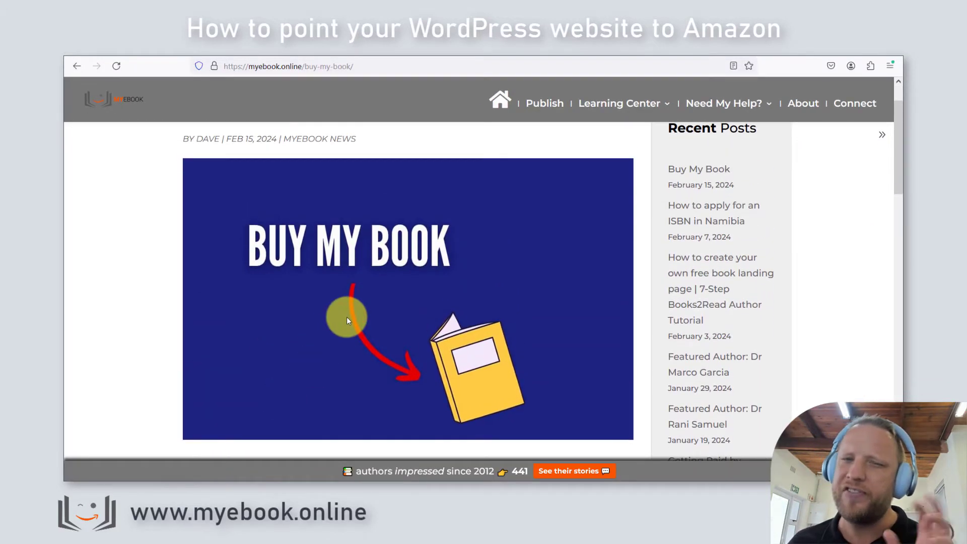
{"action": "scroll", "coordinate": [317, 302], "scroll_direction": "down", "scroll_amount": 3}
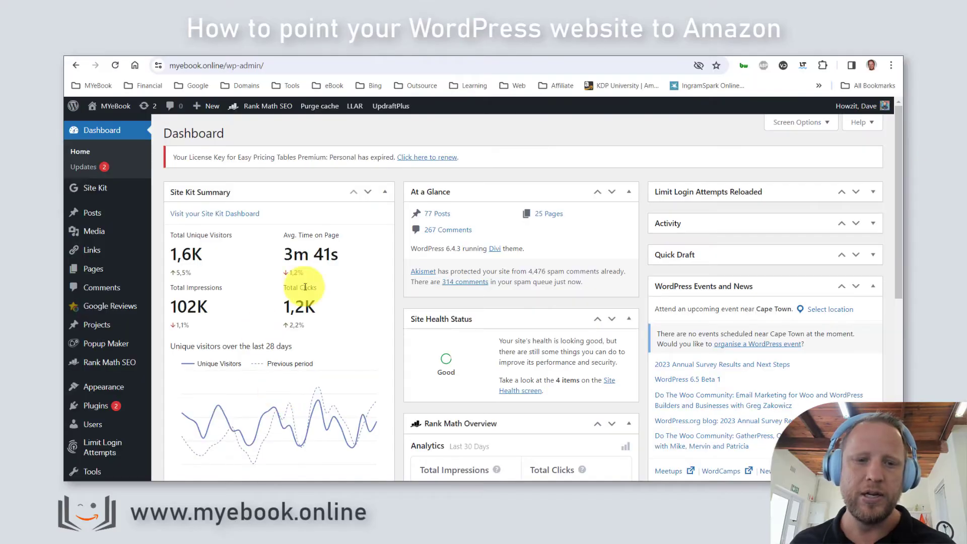
- Add a new WordPress post and choose the default editor for it instead of the Divi Builder
{"action": "mouse_move", "coordinate": [110, 193]}
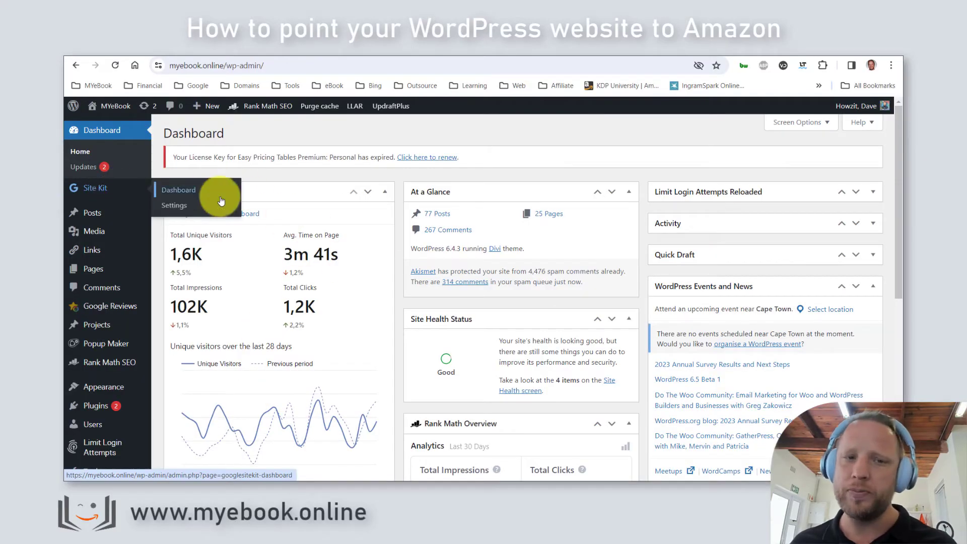
{"action": "mouse_move", "coordinate": [101, 219]}
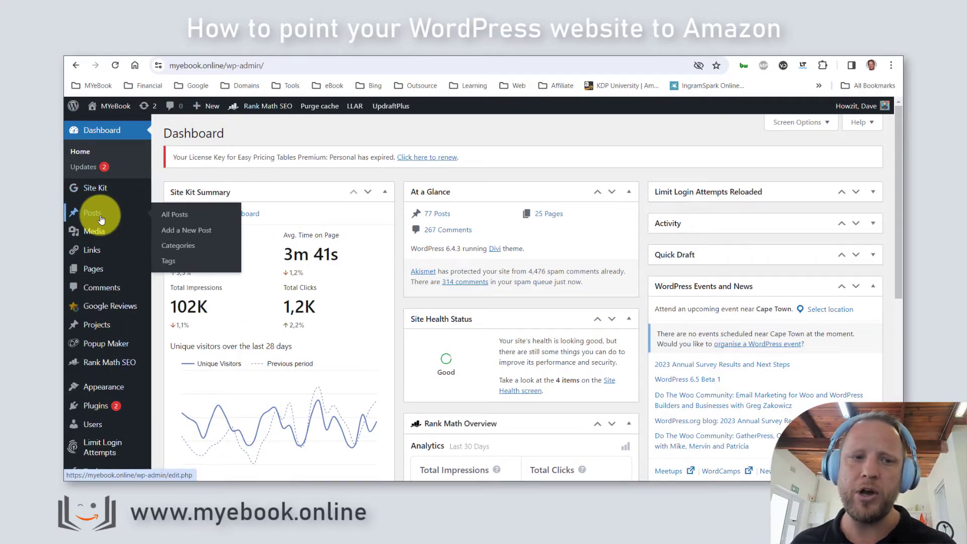
{"action": "left_click", "coordinate": [186, 234]}
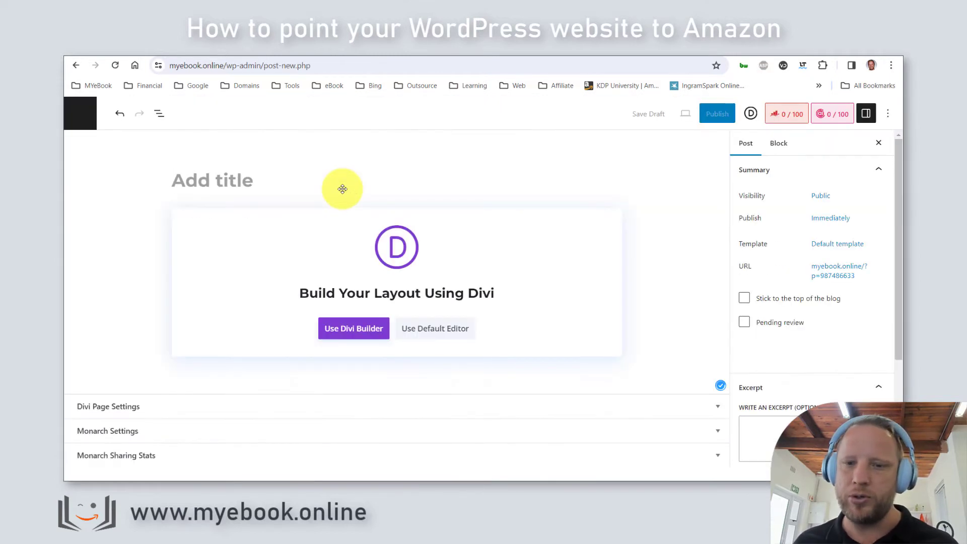
{"action": "left_click", "coordinate": [443, 331]}
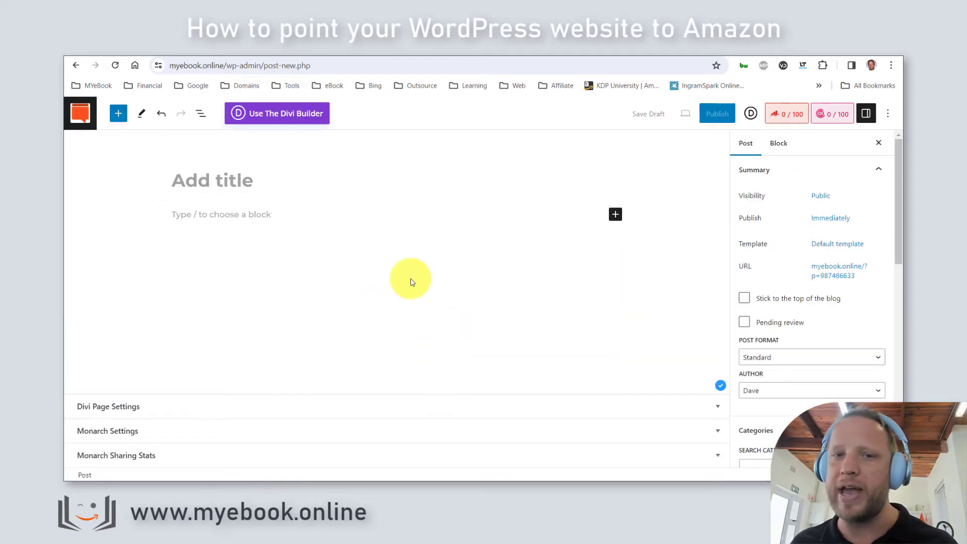
- Title the new post "Buy my Books"
{"action": "left_click", "coordinate": [210, 175]}
{"action": "type", "text": "Buy"}
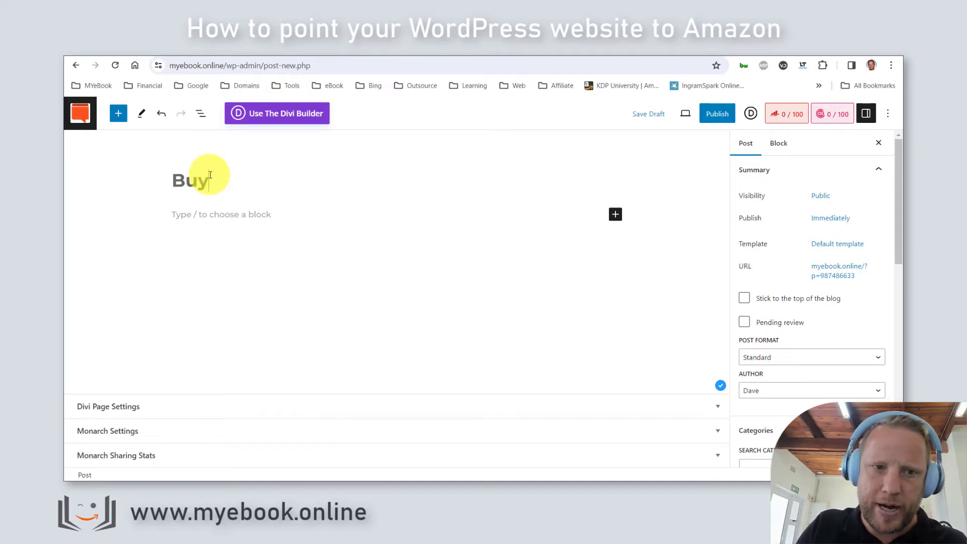
{"action": "type", "text": " my"}
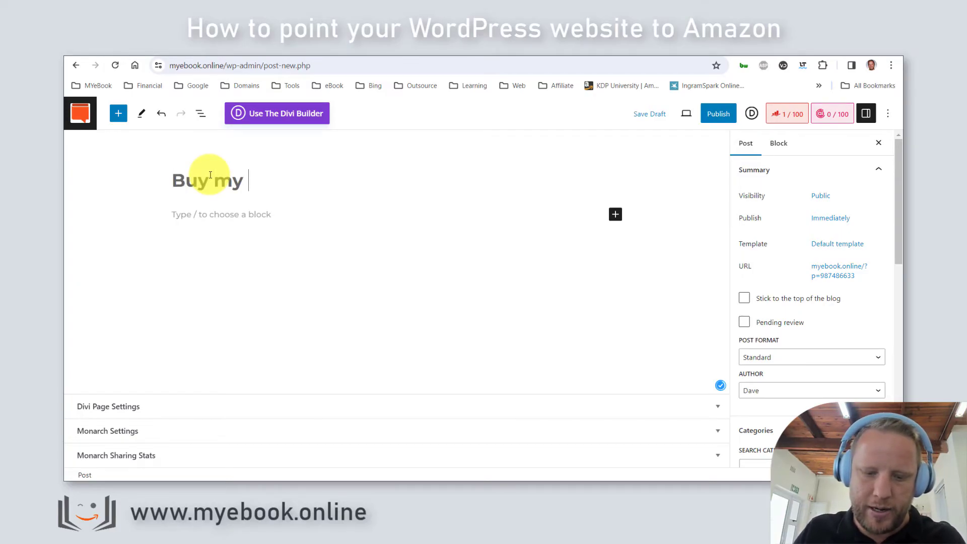
{"action": "type", "text": " Books"}
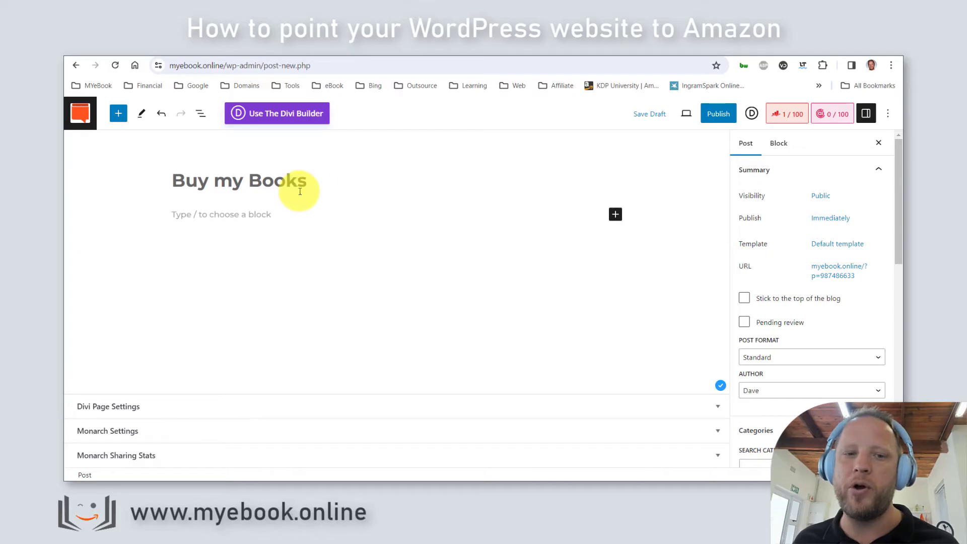
{"action": "left_click_drag", "start_coordinate": [300, 192], "coordinate": [172, 188]}
{"action": "left_click", "coordinate": [173, 188]}
- Assign the post to the MYeBook News category
{"action": "scroll", "coordinate": [846, 302], "scroll_direction": "down", "scroll_amount": 2}
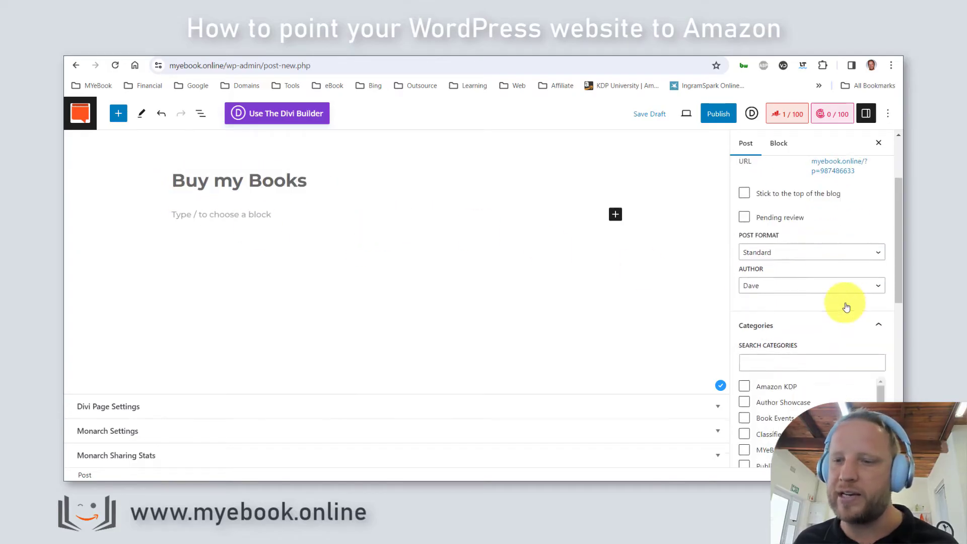
{"action": "scroll", "coordinate": [847, 307], "scroll_direction": "down", "scroll_amount": 1}
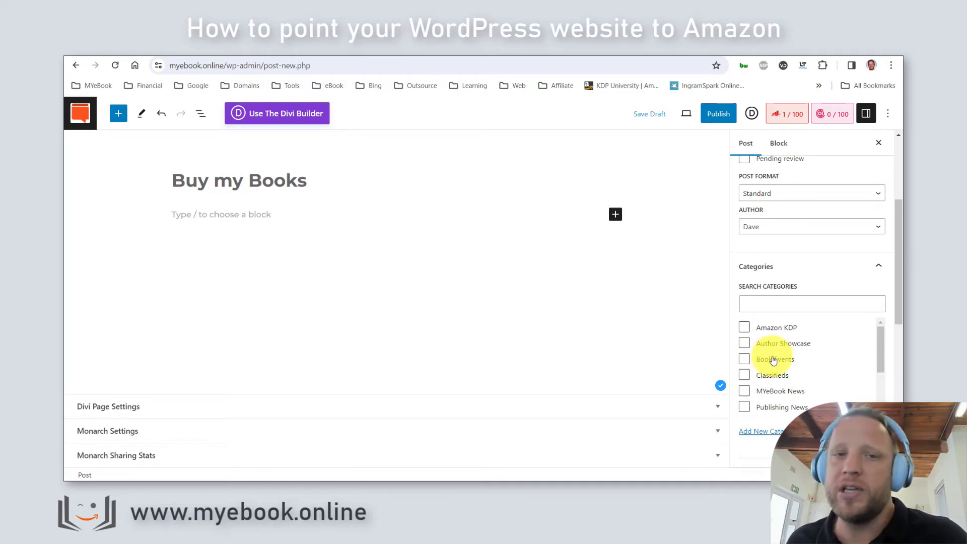
{"action": "scroll", "coordinate": [771, 403], "scroll_direction": "down", "scroll_amount": 1}
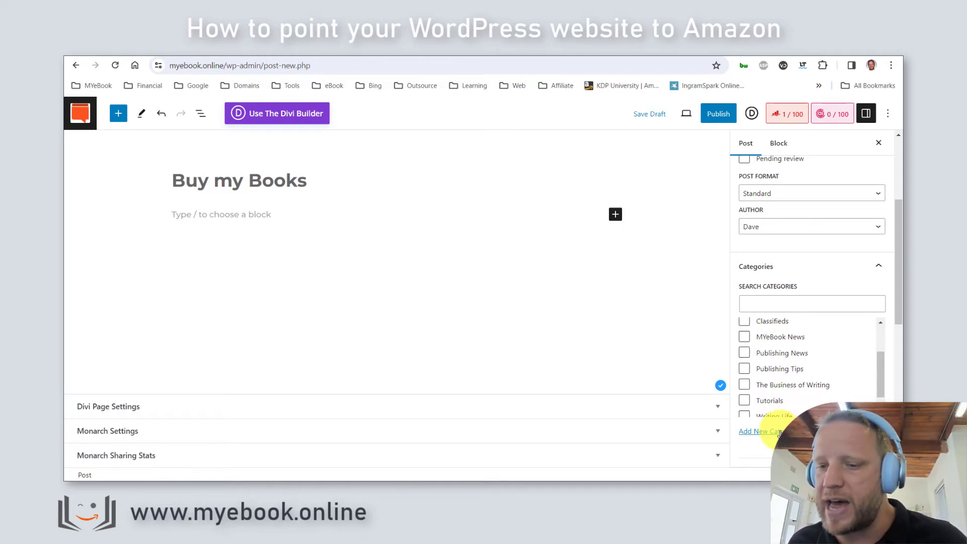
{"action": "left_click", "coordinate": [744, 337]}
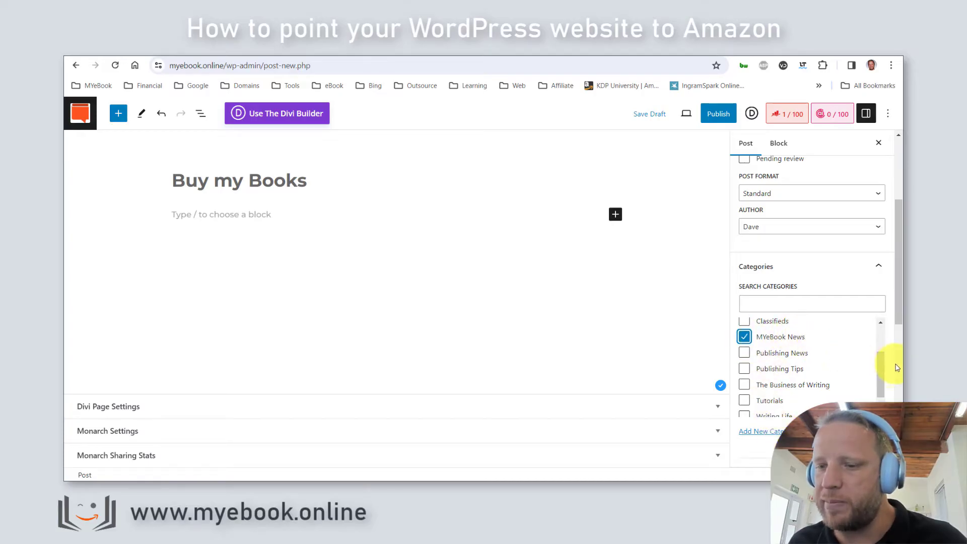
{"action": "scroll", "coordinate": [879, 376], "scroll_direction": "down", "scroll_amount": 2}
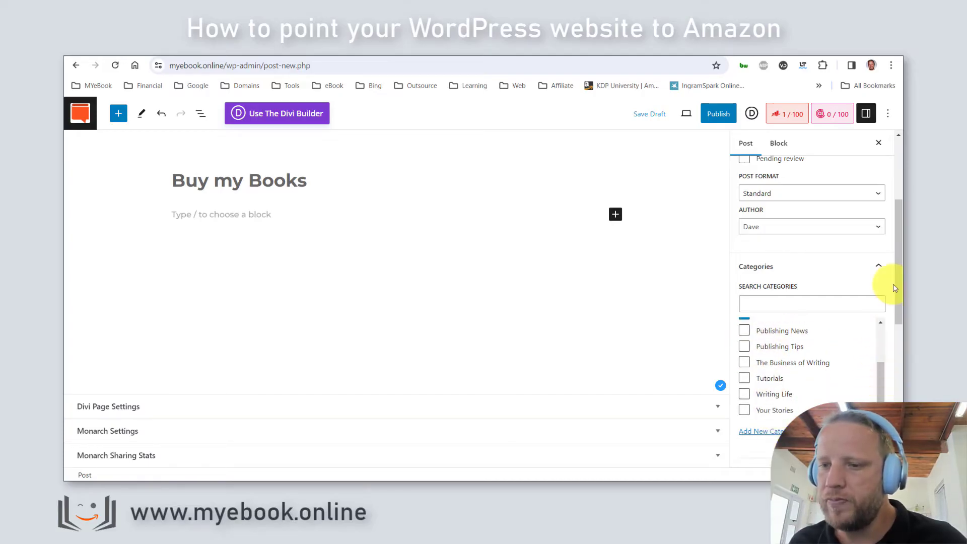
- Set the blue BUY MY BOOK graphic from the media library as the post's featured image
{"action": "left_click_drag", "start_coordinate": [895, 288], "coordinate": [891, 374]}
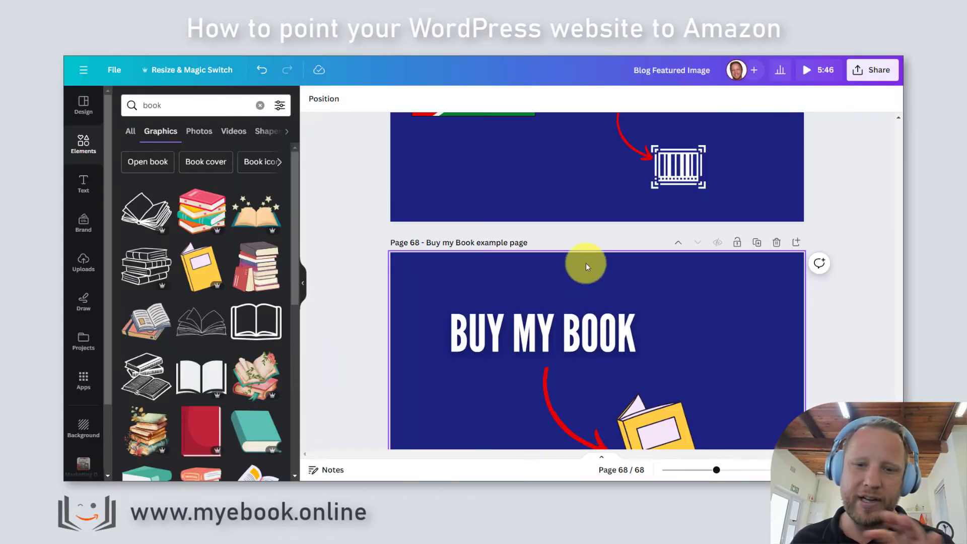
{"action": "scroll", "coordinate": [626, 302], "scroll_direction": "down", "scroll_amount": 1}
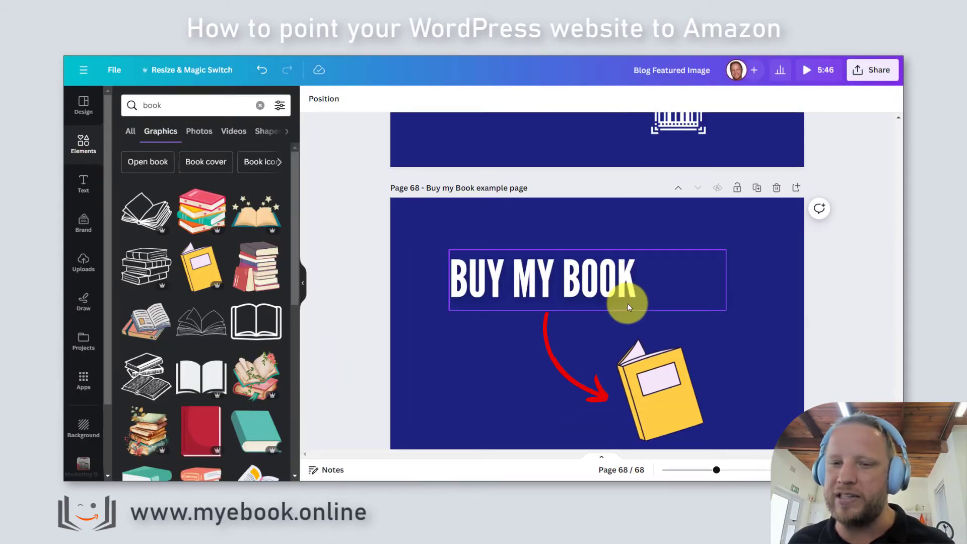
{"action": "scroll", "coordinate": [627, 304], "scroll_direction": "down", "scroll_amount": 1}
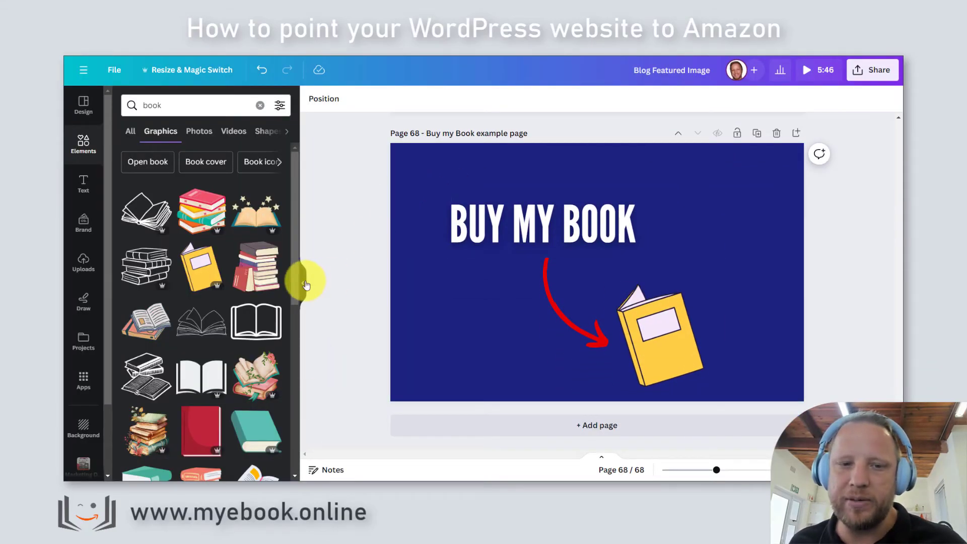
{"action": "left_click", "coordinate": [305, 285]}
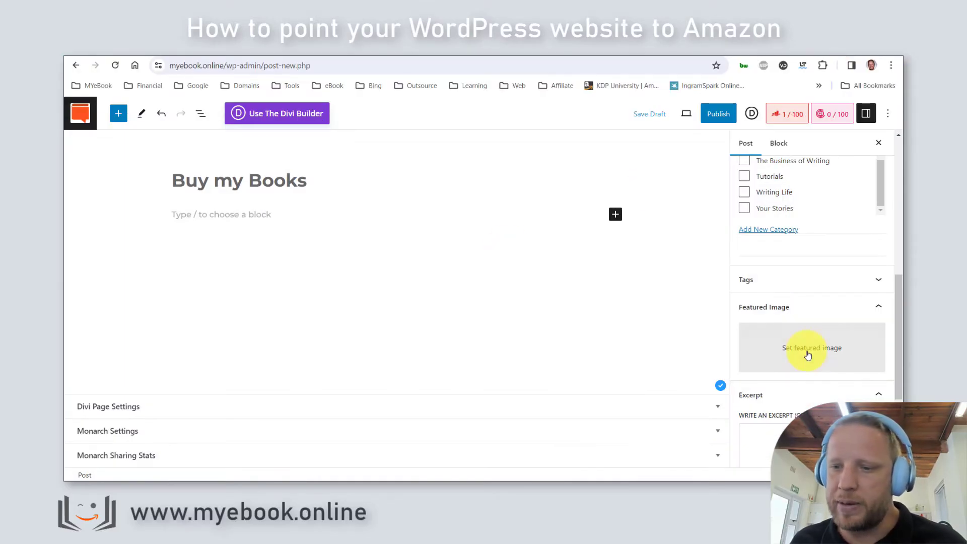
{"action": "left_click", "coordinate": [811, 351]}
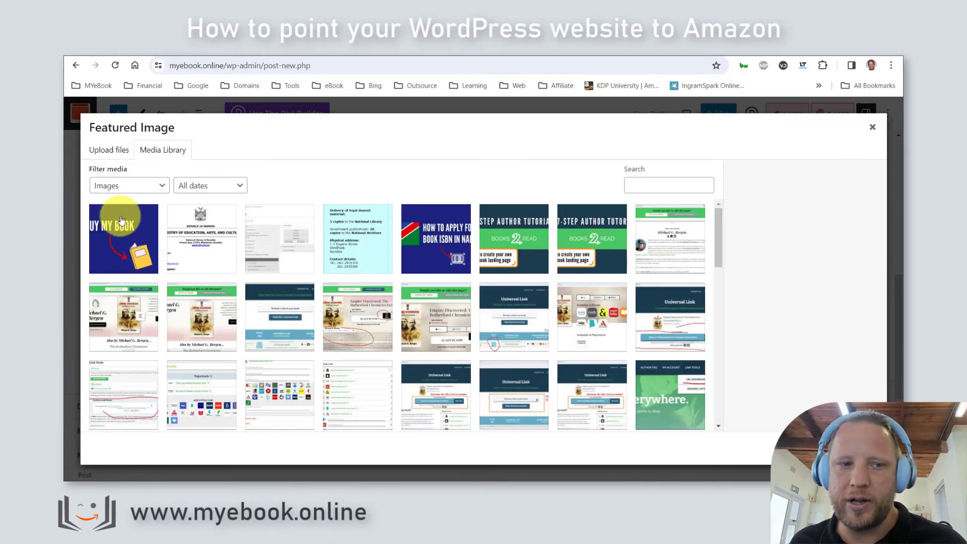
{"action": "left_click", "coordinate": [121, 220]}
{"action": "left_click", "coordinate": [846, 448]}
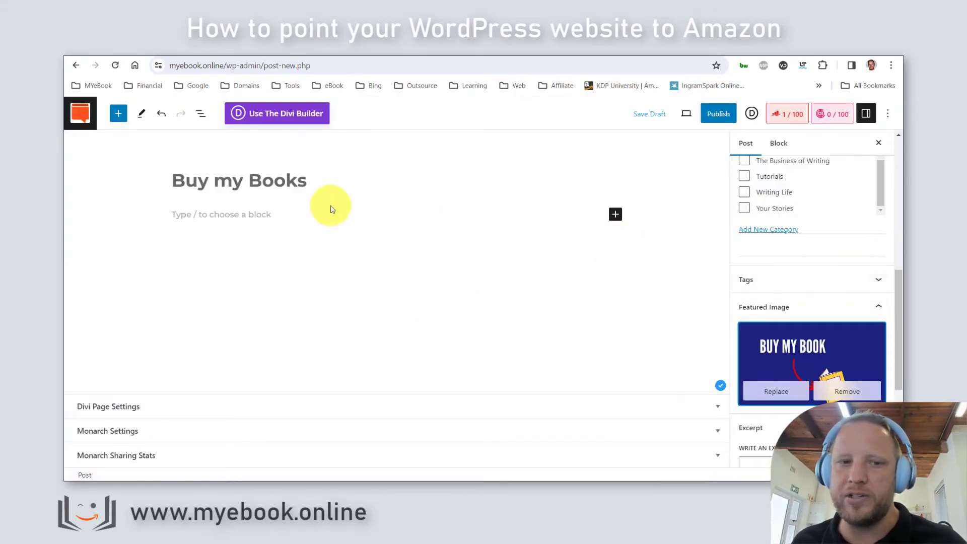
{"action": "left_click_drag", "start_coordinate": [308, 182], "coordinate": [171, 183]}
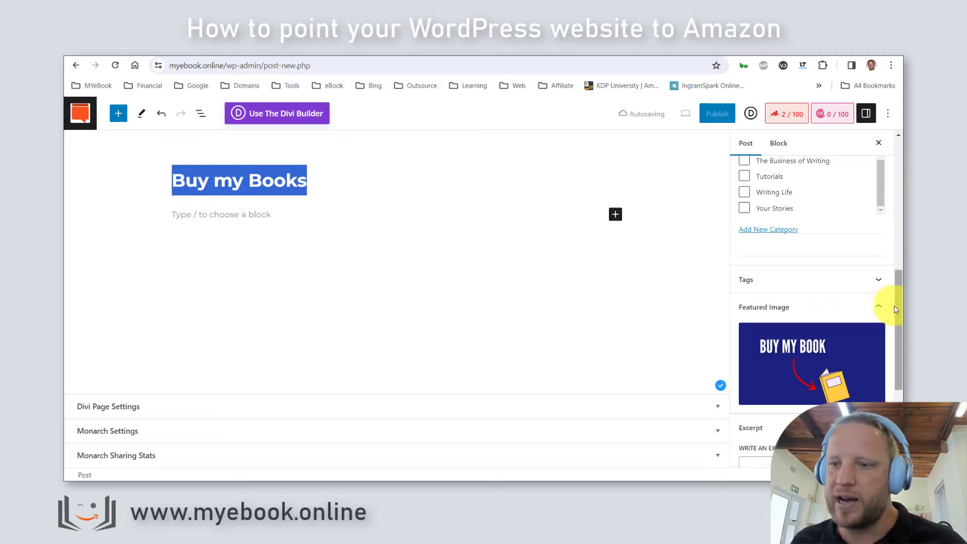
{"action": "left_click_drag", "start_coordinate": [894, 305], "coordinate": [896, 234]}
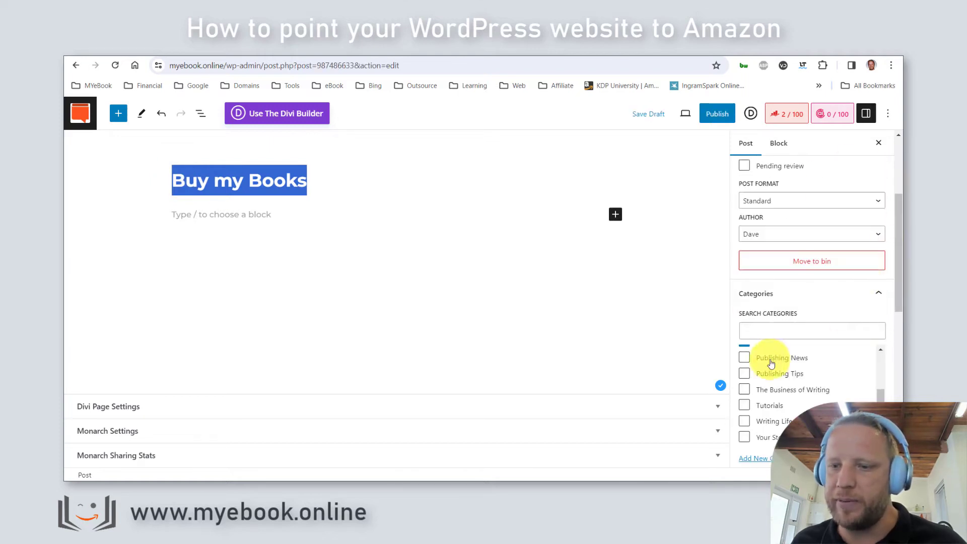
{"action": "scroll", "coordinate": [771, 370], "scroll_direction": "up", "scroll_amount": 3}
{"action": "scroll", "coordinate": [889, 323], "scroll_direction": "down", "scroll_amount": 5}
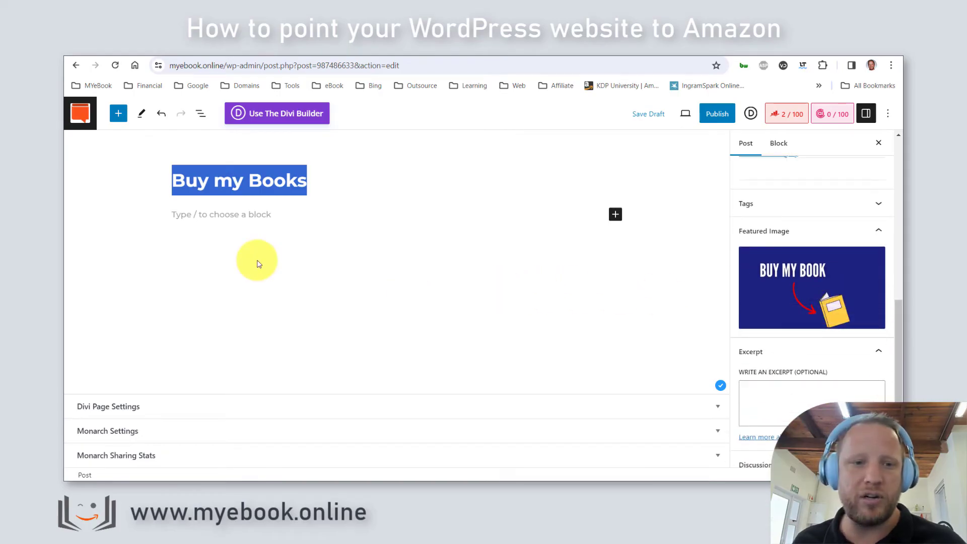
{"action": "left_click", "coordinate": [192, 214]}
{"action": "left_click", "coordinate": [202, 264]}
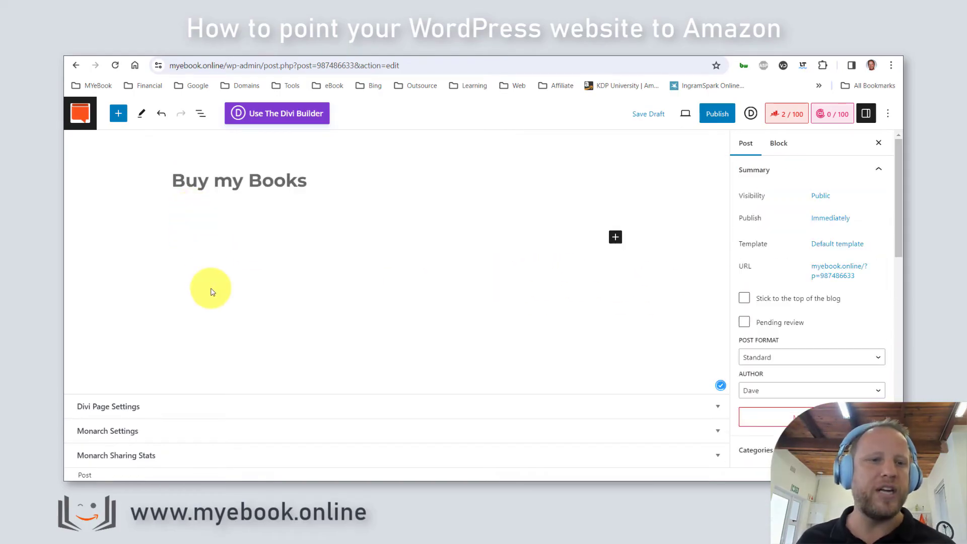
{"action": "left_click", "coordinate": [120, 117]}
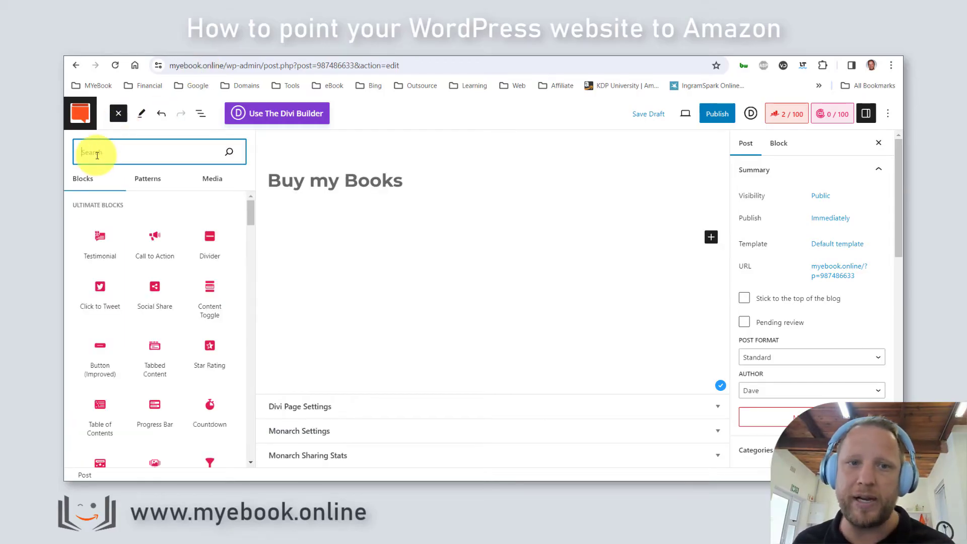
{"action": "scroll", "coordinate": [196, 257], "scroll_direction": "down", "scroll_amount": 5}
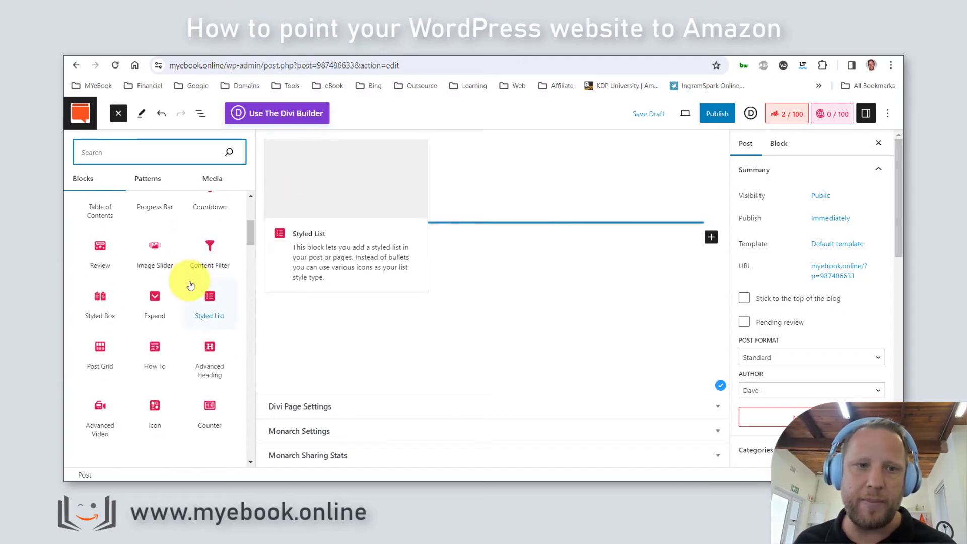
{"action": "key", "text": "Escape"}
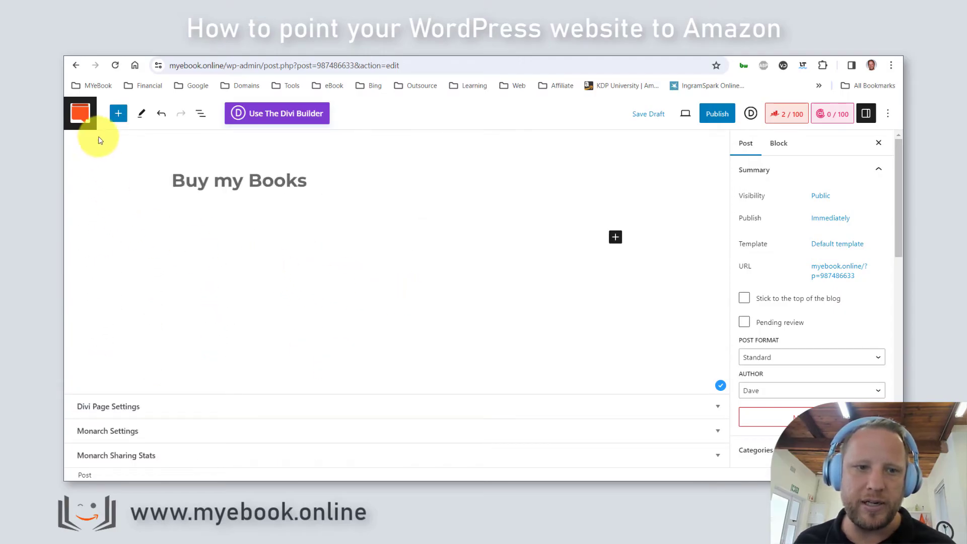
- Insert a Paragraph block in the post body reading "Please would you condsider buying my book. Here is the link."
{"action": "left_click", "coordinate": [117, 114]}
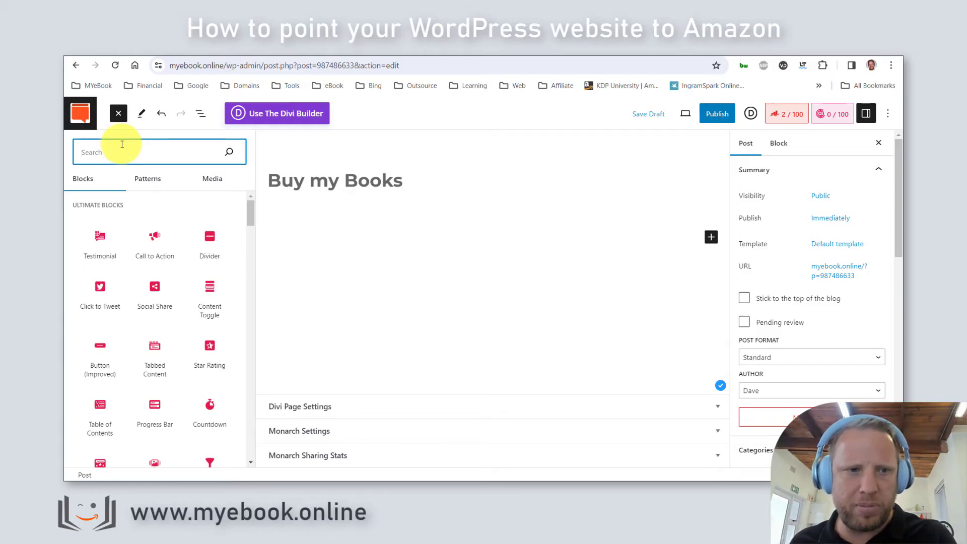
{"action": "type", "text": "par"}
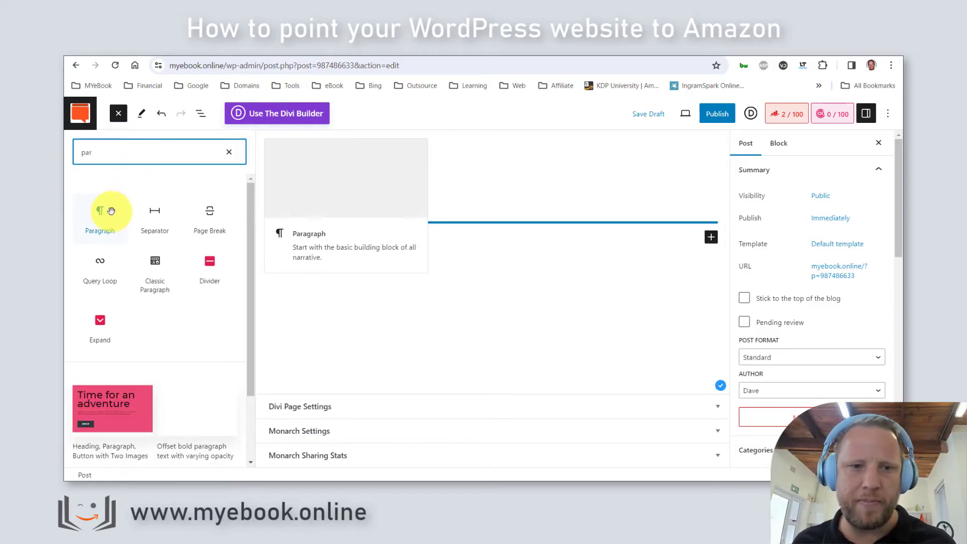
{"action": "left_click", "coordinate": [111, 211]}
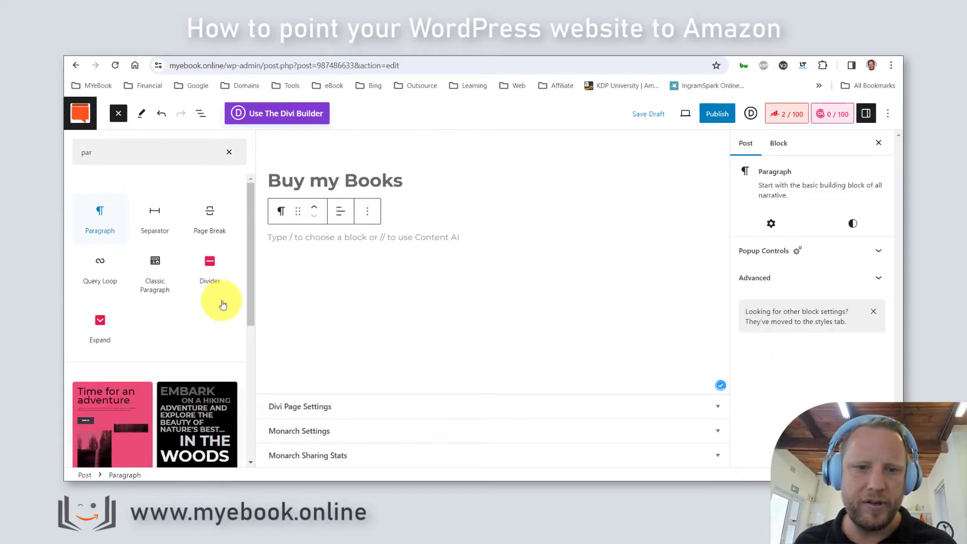
{"action": "left_click", "coordinate": [308, 244]}
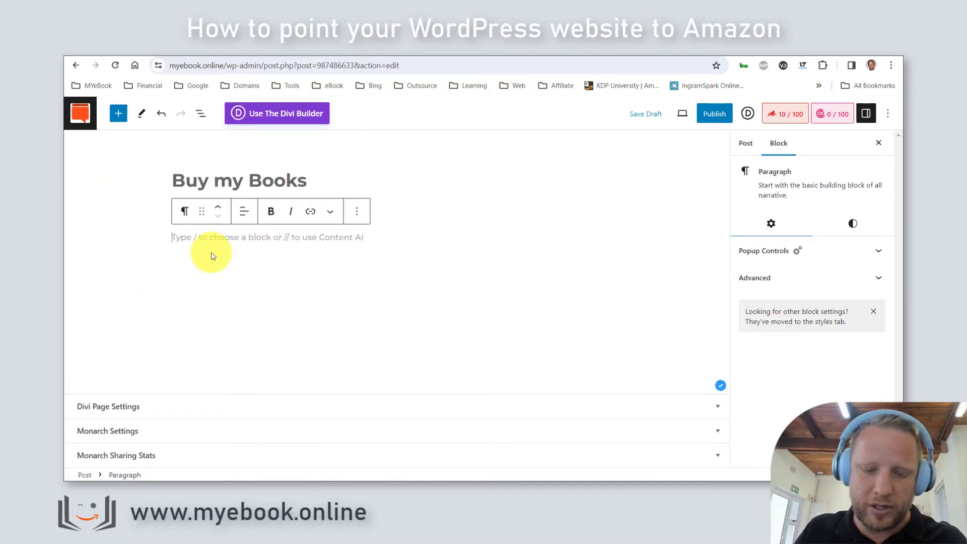
{"action": "type", "text": "P"}
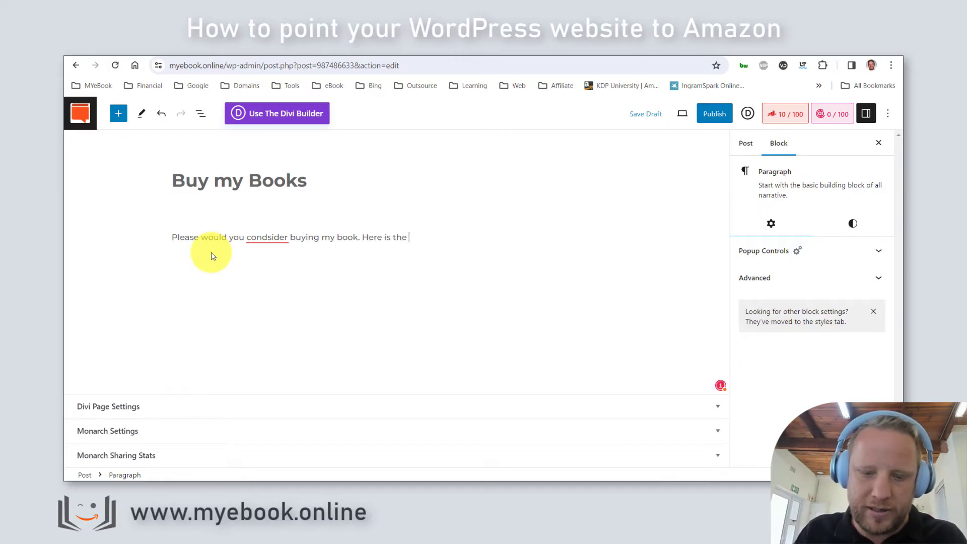
{"action": "left_click", "coordinate": [212, 256]}
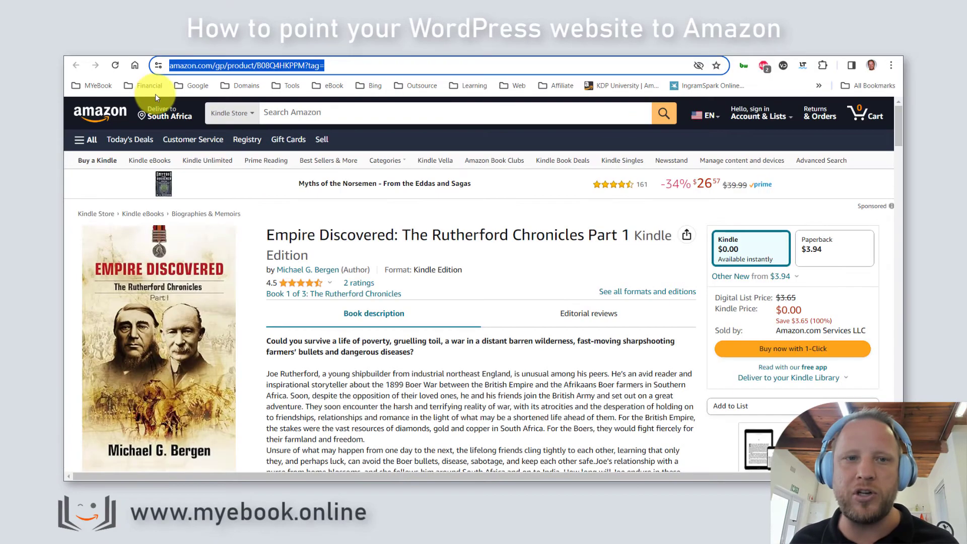
- Copy the full web address of the Empire Discovered: The Rutherford Chronicles Part 1 product page on Amazon
{"action": "left_click", "coordinate": [191, 66]}
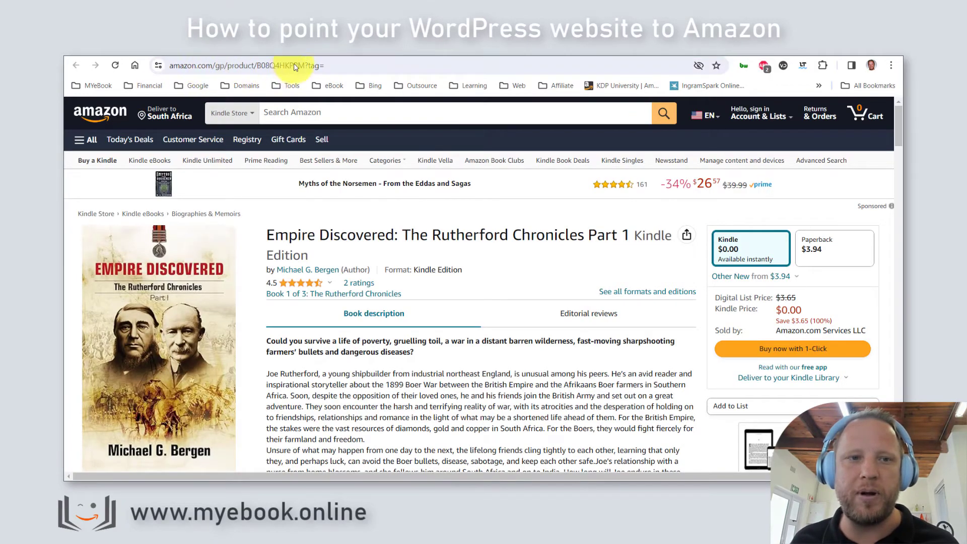
{"action": "left_click", "coordinate": [195, 67]}
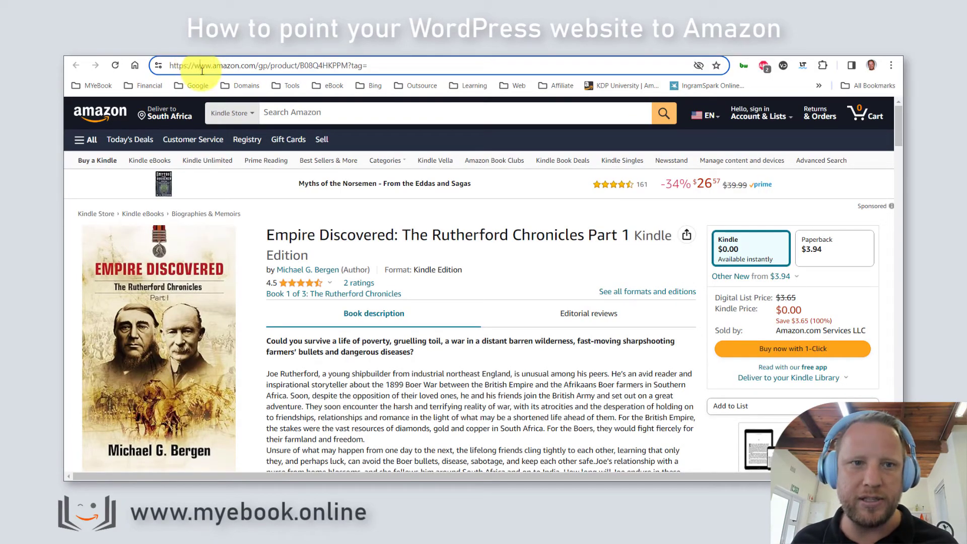
{"action": "key", "text": "ctrl+a"}
{"action": "key", "text": "ctrl+c"}
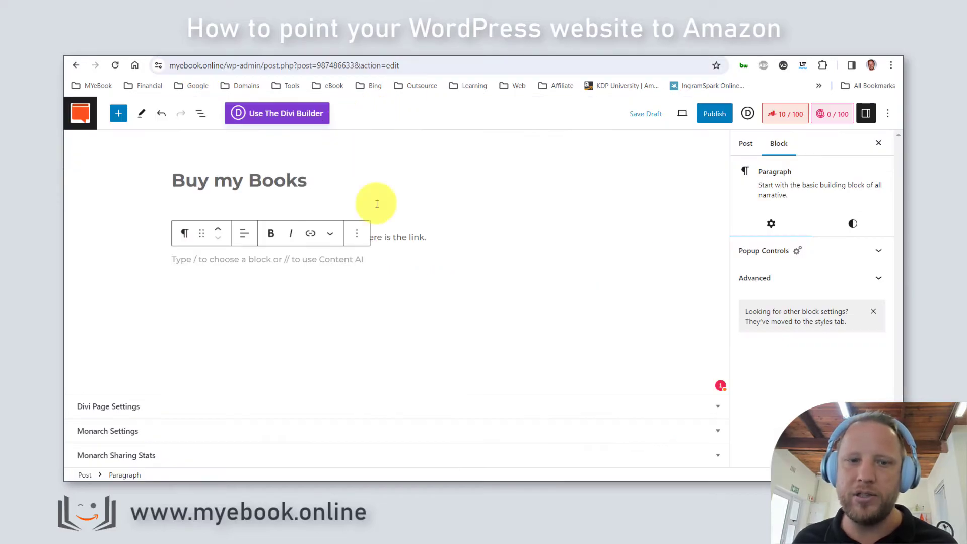
- Link the sentence "Here is the link." in the post to the copied Amazon product address
{"action": "left_click", "coordinate": [431, 238]}
{"action": "left_click_drag", "start_coordinate": [431, 239], "coordinate": [365, 238]}
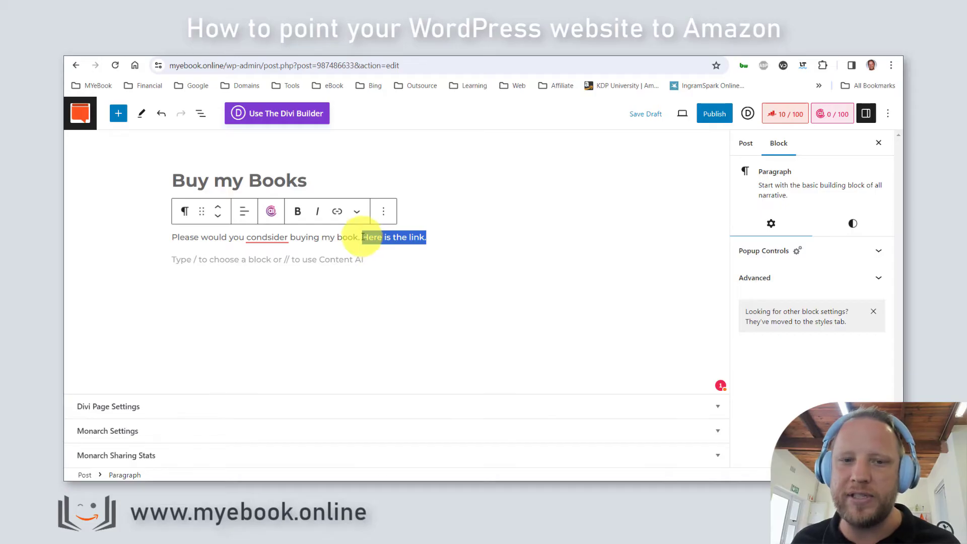
{"action": "left_click", "coordinate": [336, 213]}
{"action": "key", "text": "ctrl+v"}
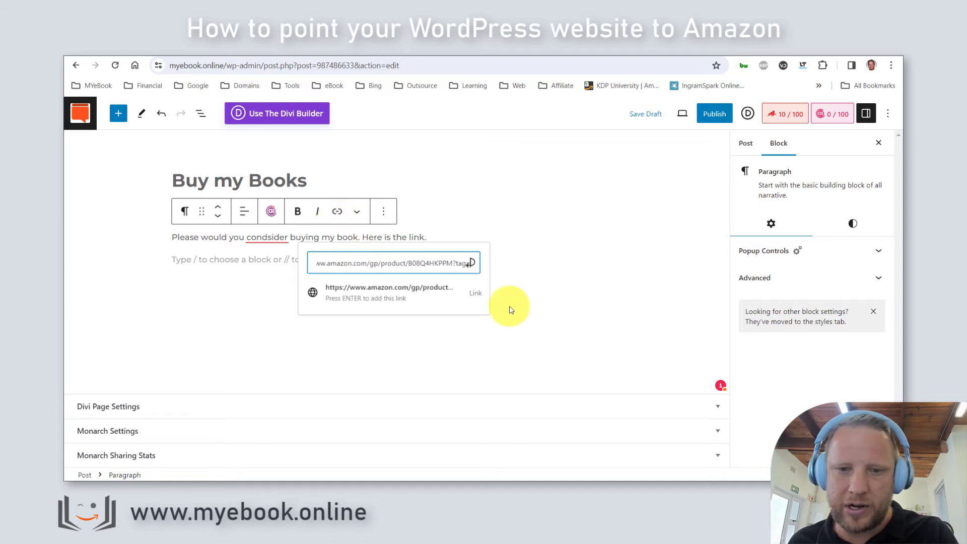
{"action": "left_click", "coordinate": [472, 297]}
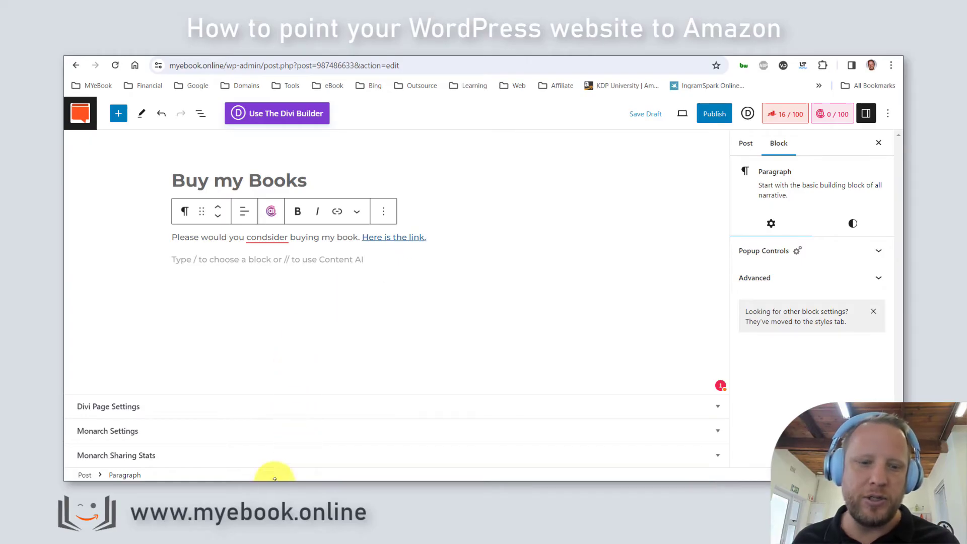
- Switch to the existing buy-my-book example post and try its "here is the link!" link to Amazon
{"action": "left_click", "coordinate": [267, 441]}
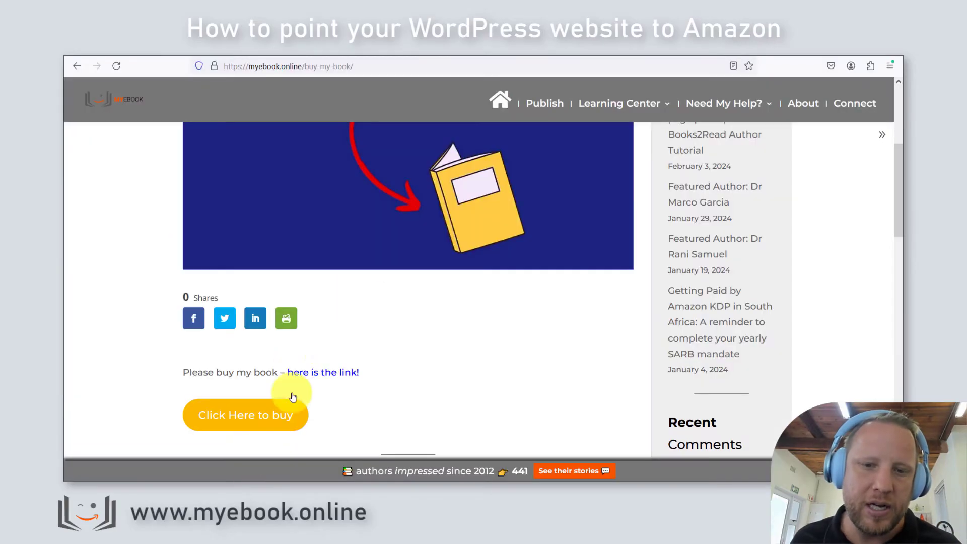
{"action": "left_click", "coordinate": [325, 372]}
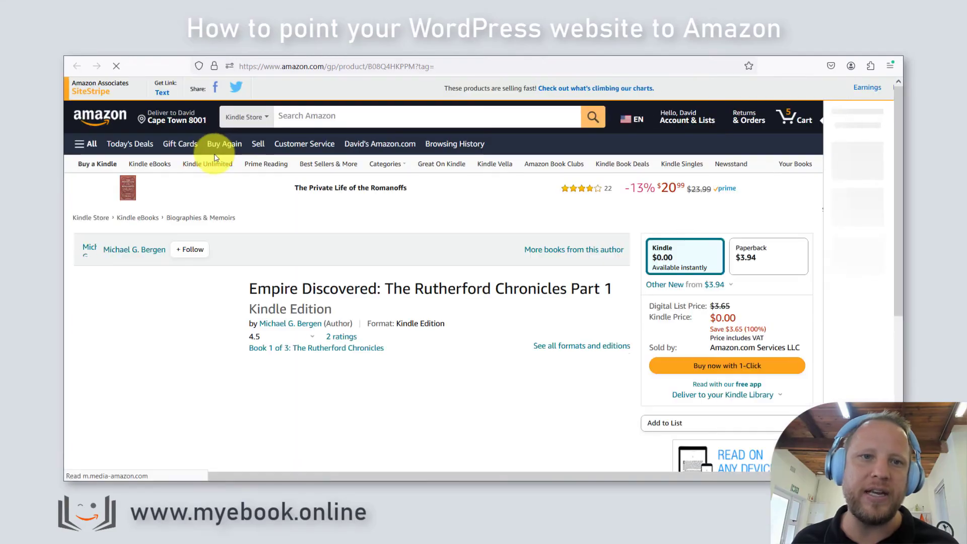
{"action": "key", "text": "alt+Left"}
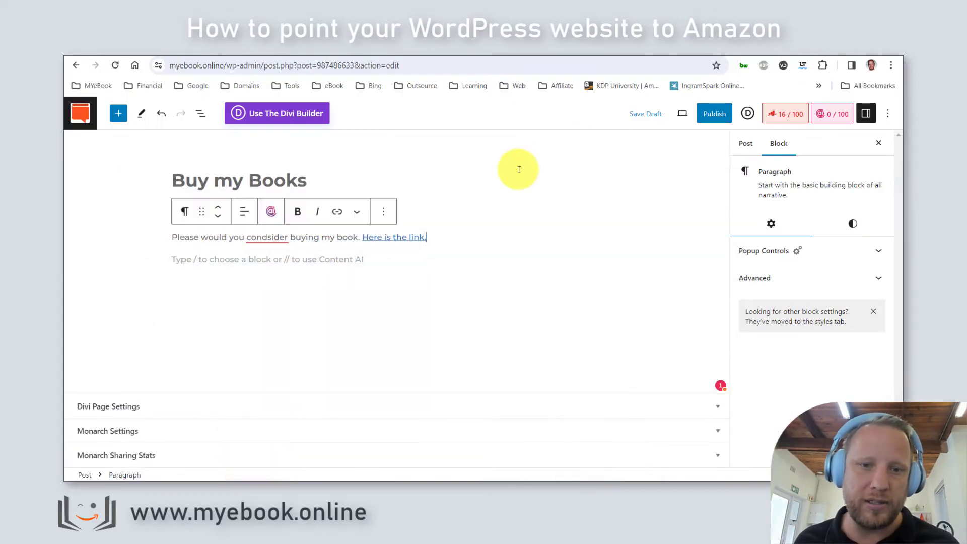
- Set the "Here is the link." link to open in a new tab and publish the post
{"action": "left_click", "coordinate": [404, 237]}
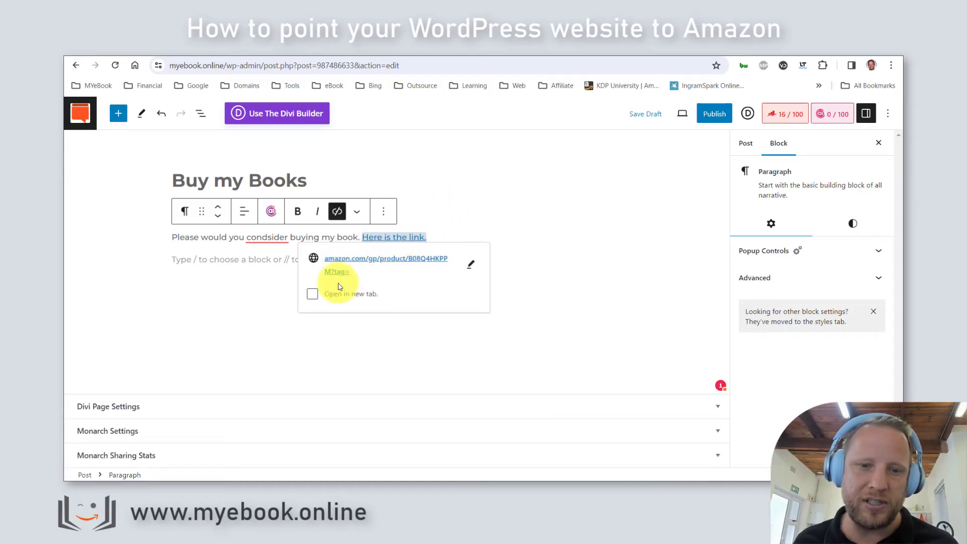
{"action": "left_click", "coordinate": [312, 295]}
{"action": "left_click", "coordinate": [281, 261]}
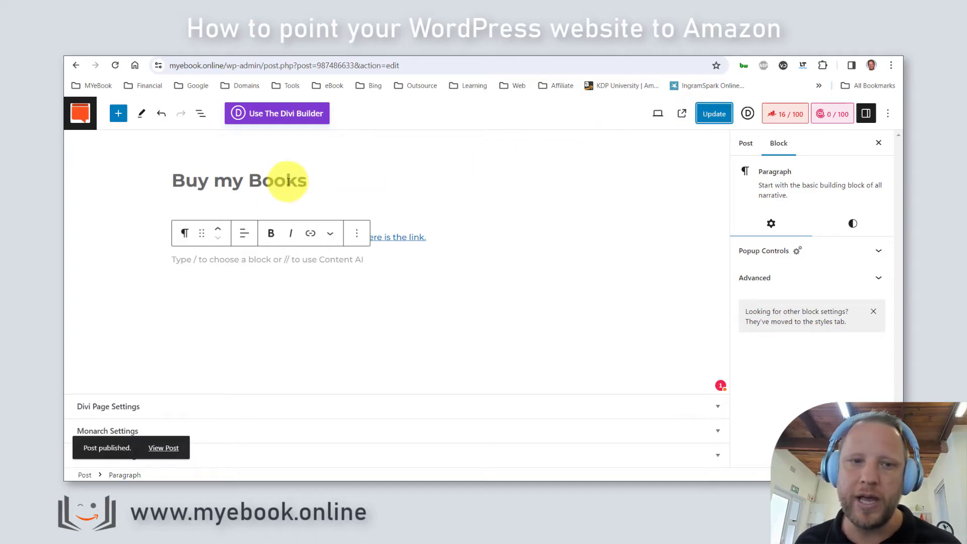
- Correct "condsider" to "consider" in the post's paragraph and update the published post
{"action": "left_click_drag", "start_coordinate": [185, 180], "coordinate": [251, 179]}
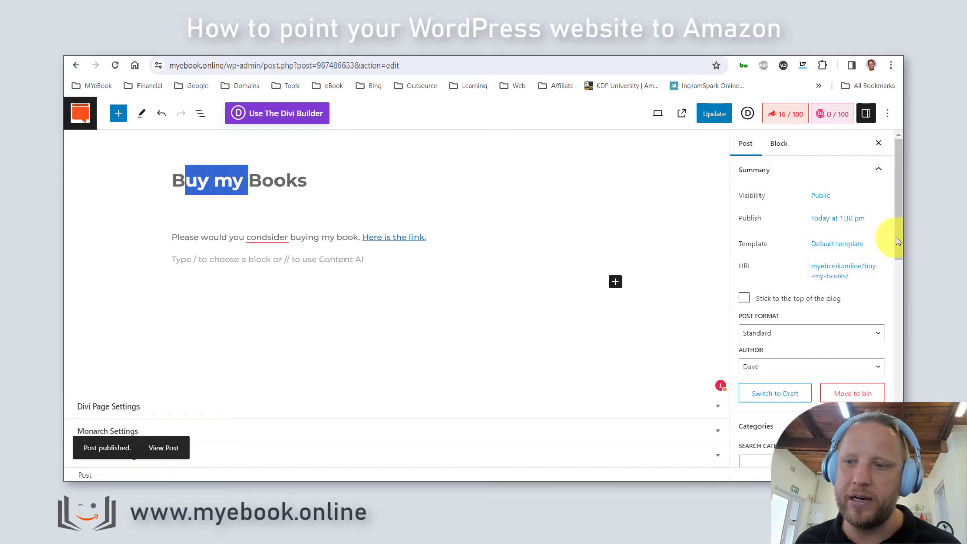
{"action": "left_click_drag", "start_coordinate": [898, 236], "coordinate": [897, 413]}
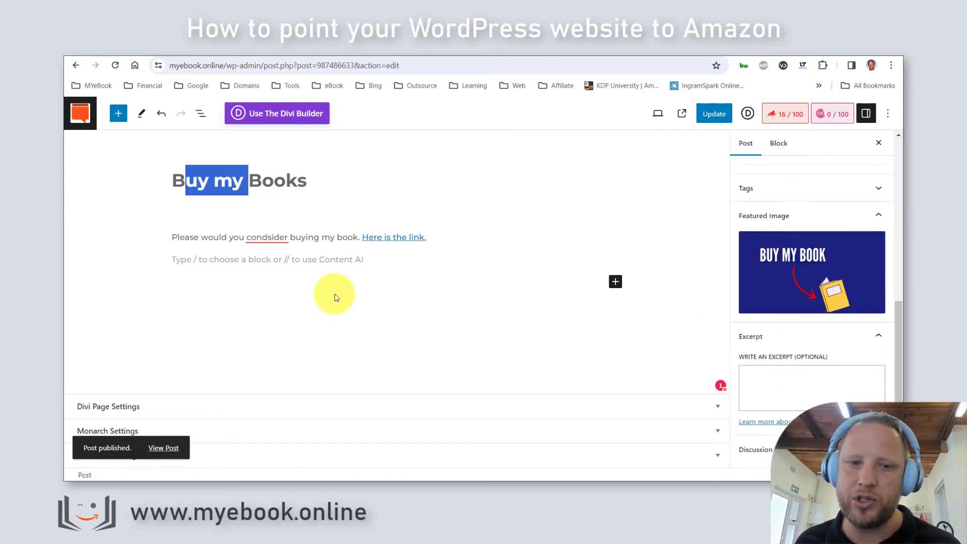
{"action": "left_click", "coordinate": [260, 237]}
{"action": "left_click", "coordinate": [270, 308]}
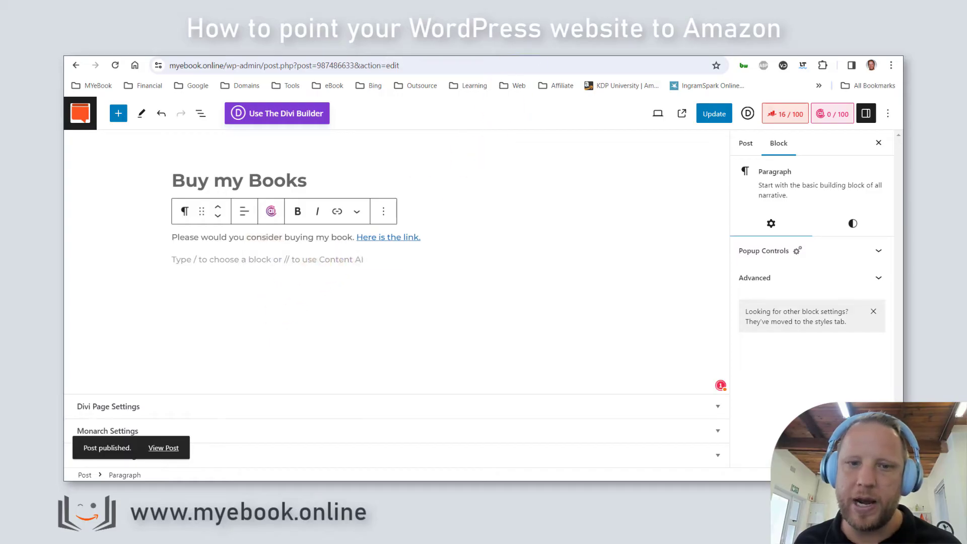
{"action": "left_click", "coordinate": [712, 113]}
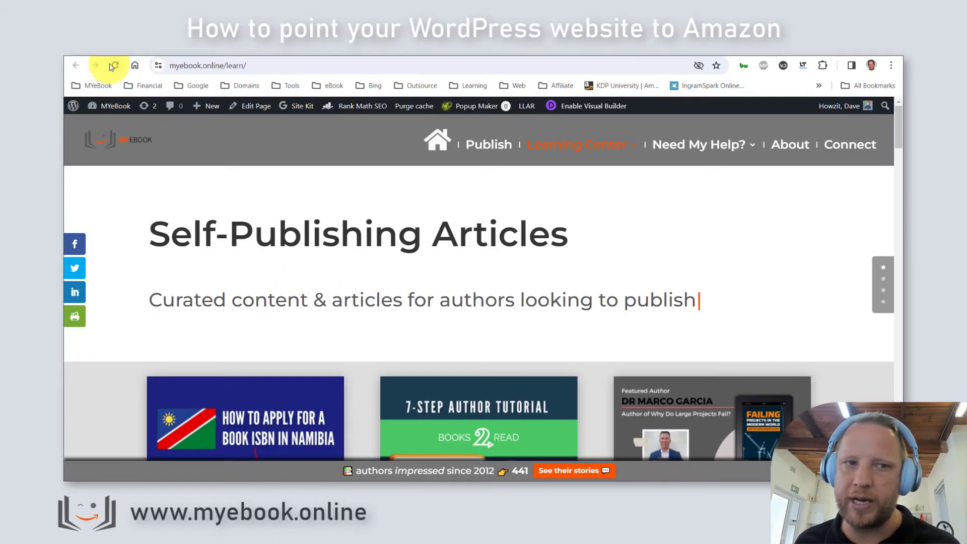
- Look through the website's Self-Publishing Articles page for the new Buy my Books post and view the post
{"action": "scroll", "coordinate": [157, 164], "scroll_direction": "down", "scroll_amount": 1}
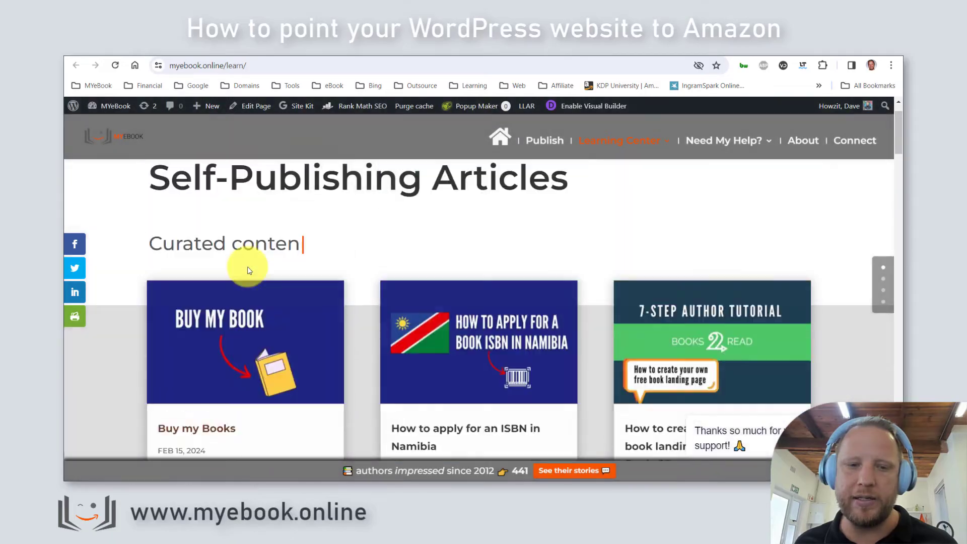
{"action": "scroll", "coordinate": [255, 316], "scroll_direction": "down", "scroll_amount": 2}
{"action": "scroll", "coordinate": [255, 321], "scroll_direction": "down", "scroll_amount": 2}
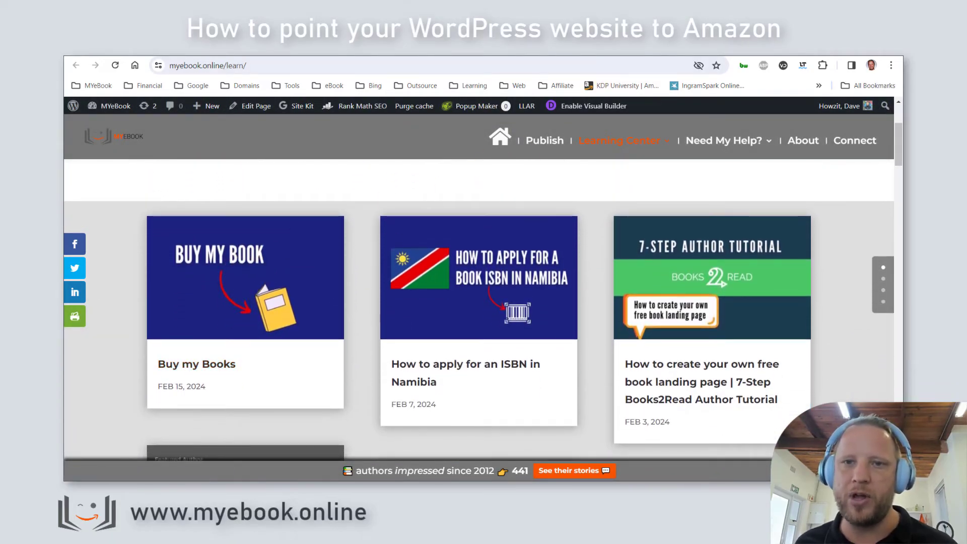
{"action": "left_click", "coordinate": [602, 49]}
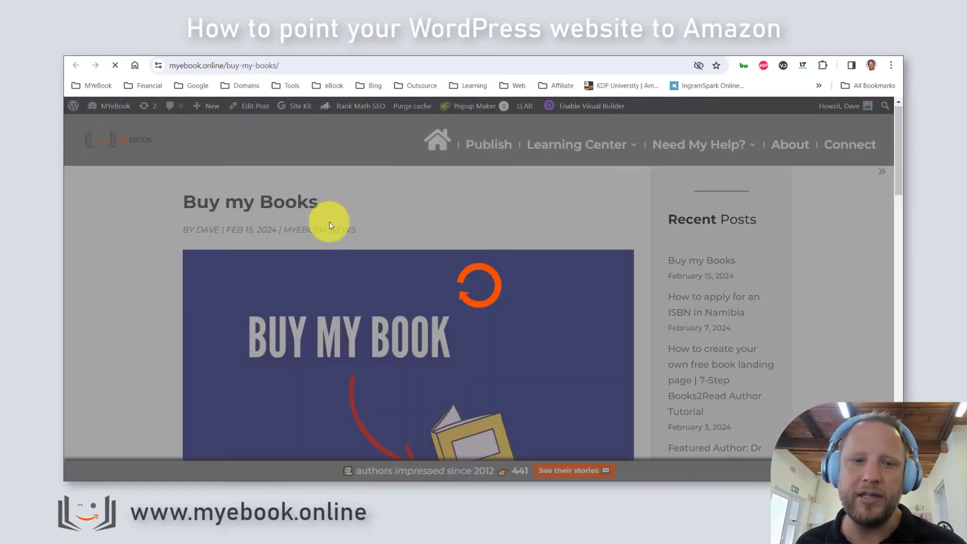
- Test the "Here is the link." link in the published Buy my Books post and return to the post
{"action": "scroll", "coordinate": [319, 223], "scroll_direction": "down", "scroll_amount": 9}
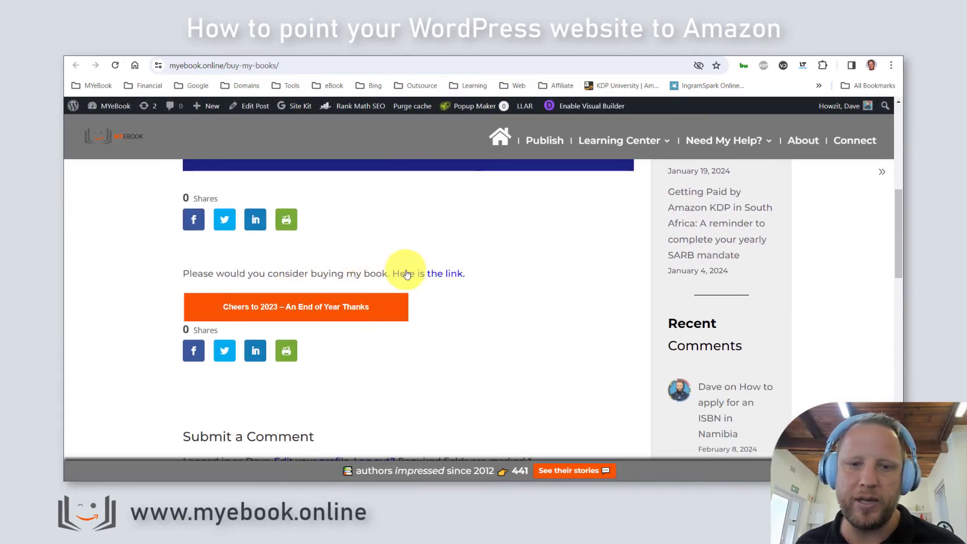
{"action": "left_click", "coordinate": [422, 281]}
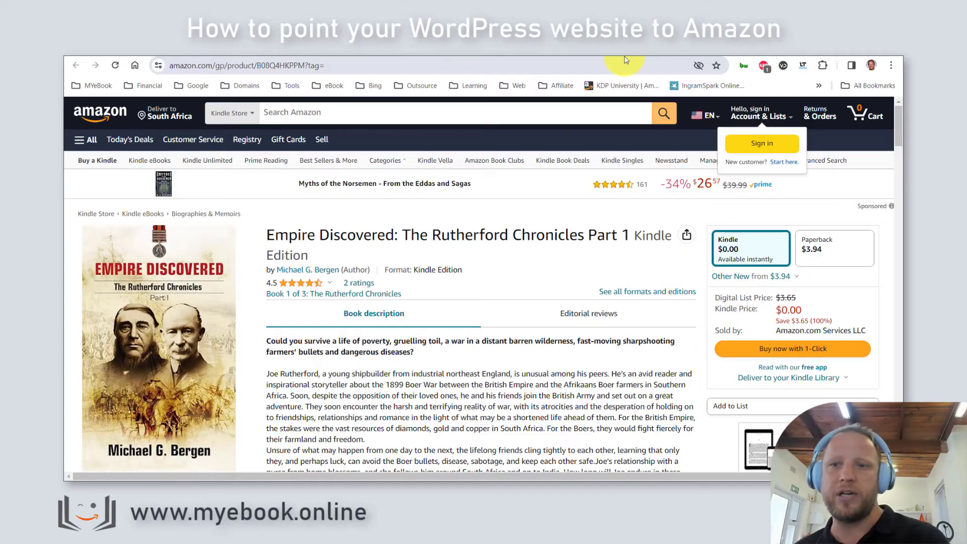
{"action": "key", "text": "alt+Left"}
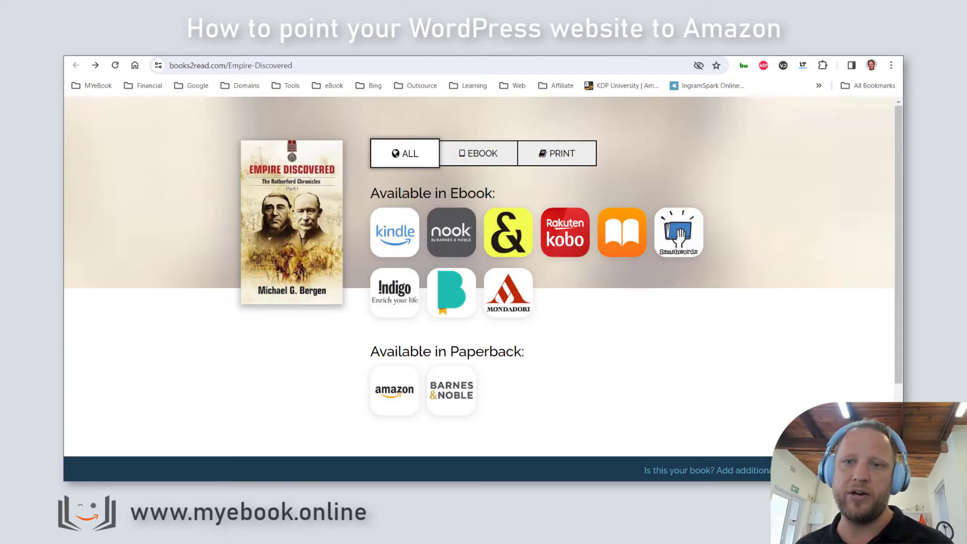
{"action": "left_click", "coordinate": [579, 48]}
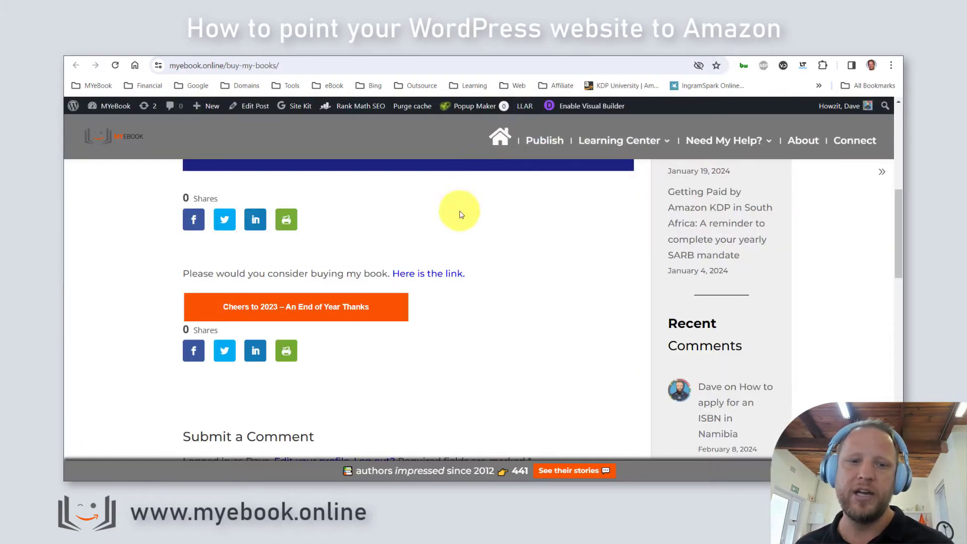
{"action": "left_click_drag", "start_coordinate": [483, 274], "coordinate": [395, 276]}
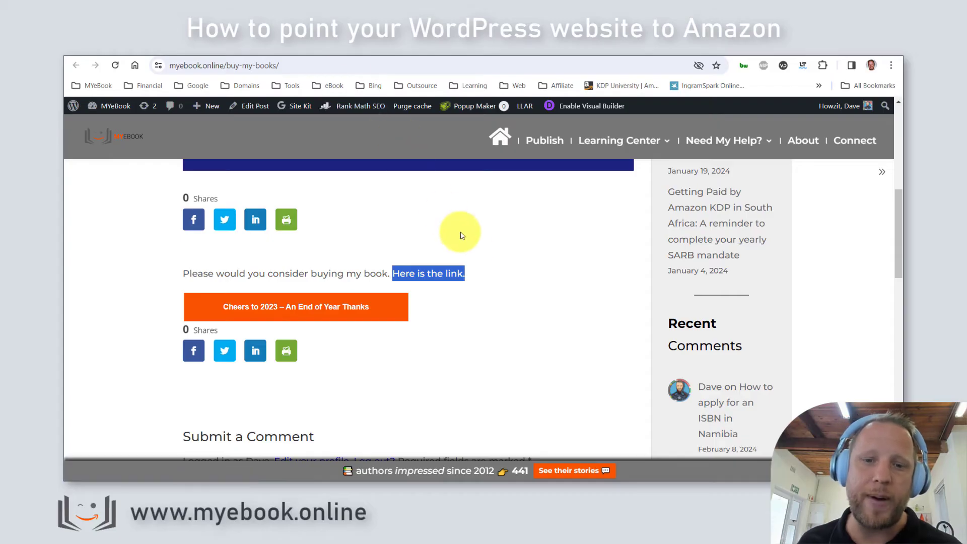
{"action": "left_click", "coordinate": [482, 255]}
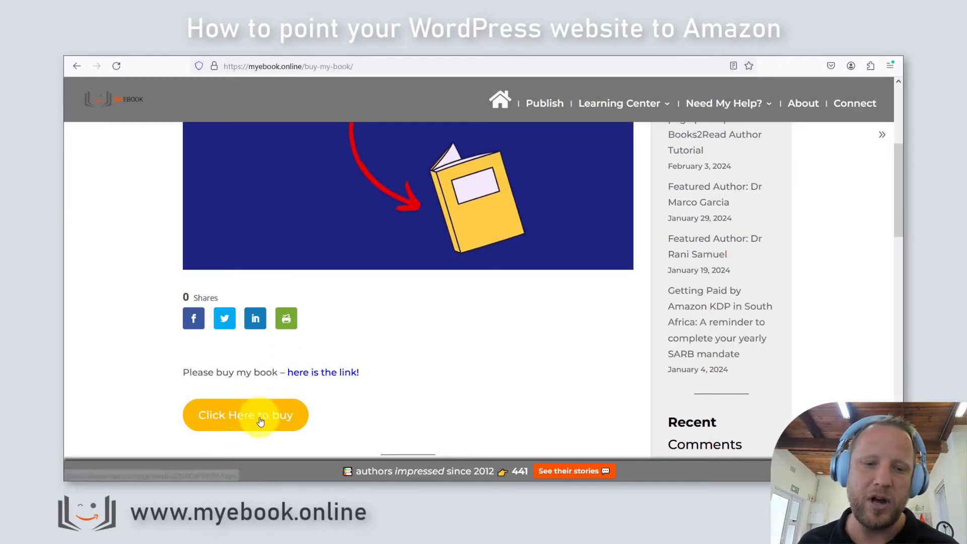
- Add an empty paragraph and a Buttons block below the text of the Buy my Books post
{"action": "scroll", "coordinate": [259, 418], "scroll_direction": "down", "scroll_amount": 2}
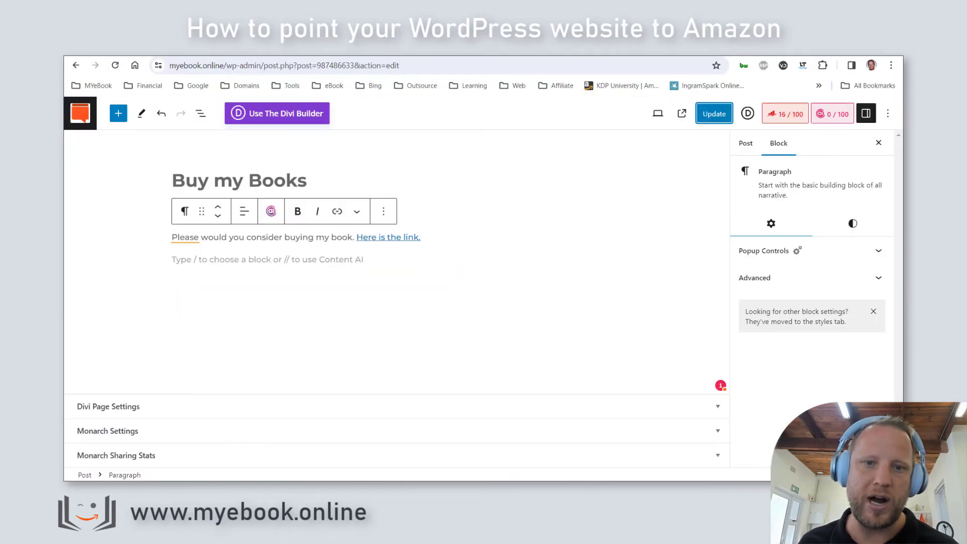
{"action": "left_click", "coordinate": [226, 259]}
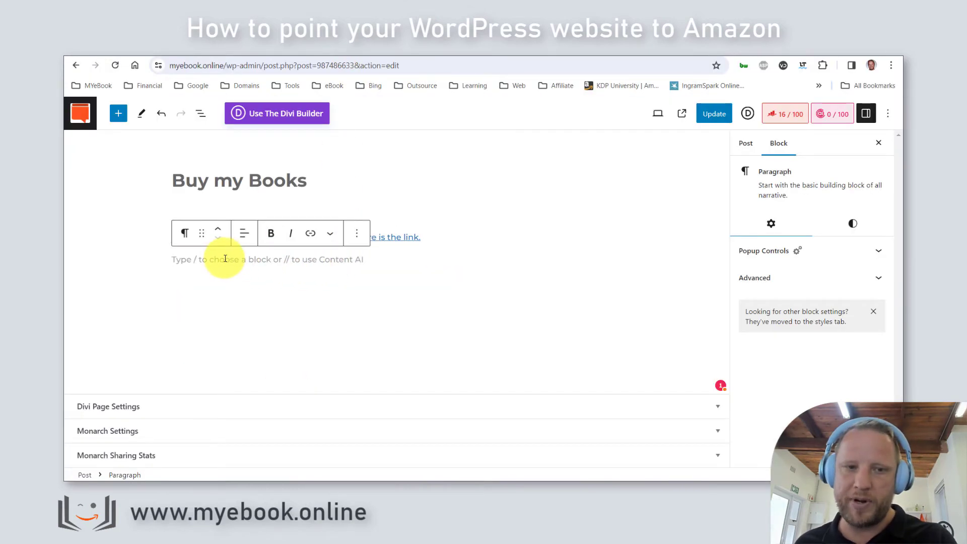
{"action": "key", "text": "Return"}
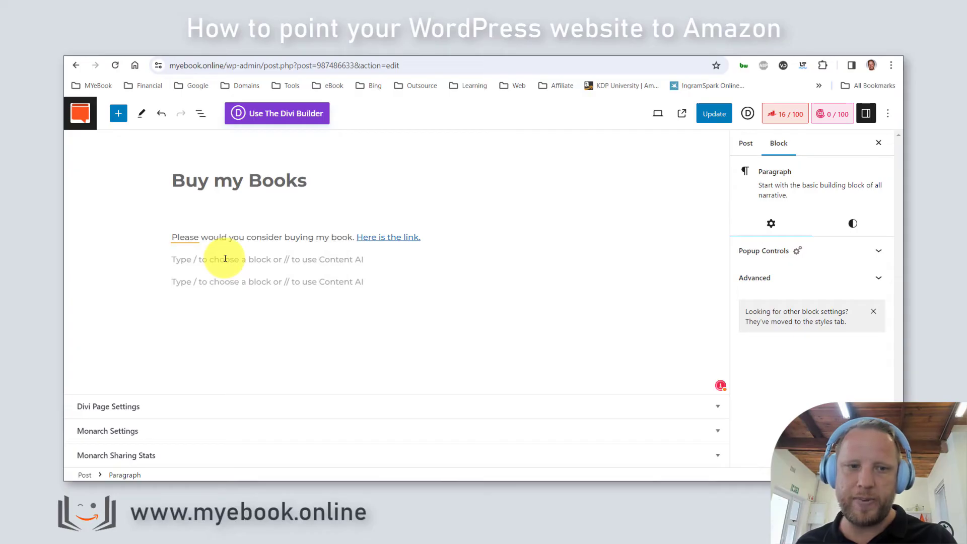
{"action": "left_click", "coordinate": [119, 115]}
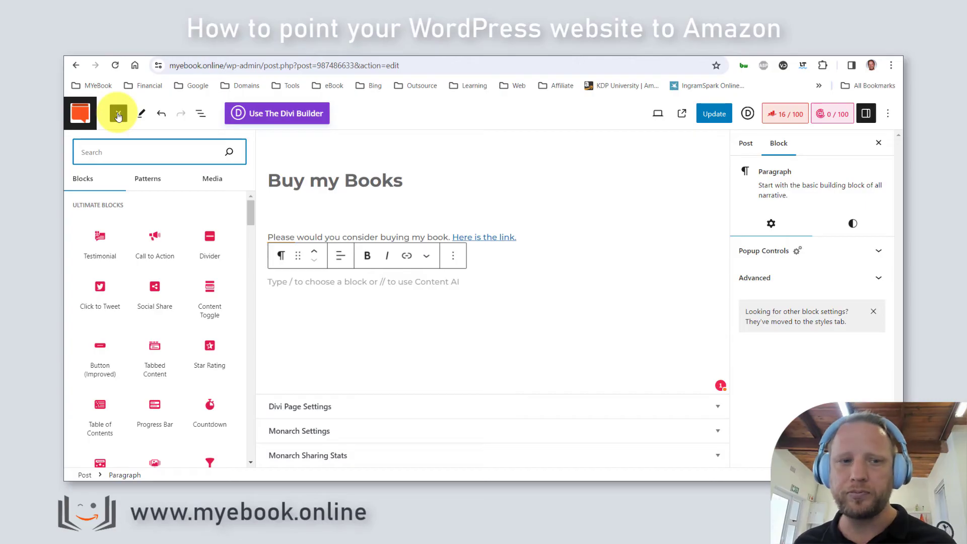
{"action": "type", "text": "button"}
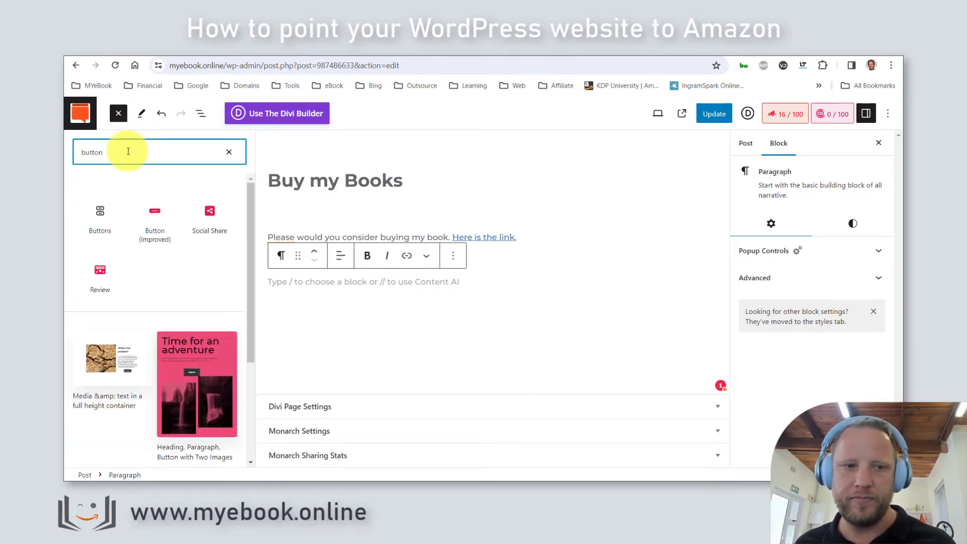
{"action": "mouse_move", "coordinate": [101, 225]}
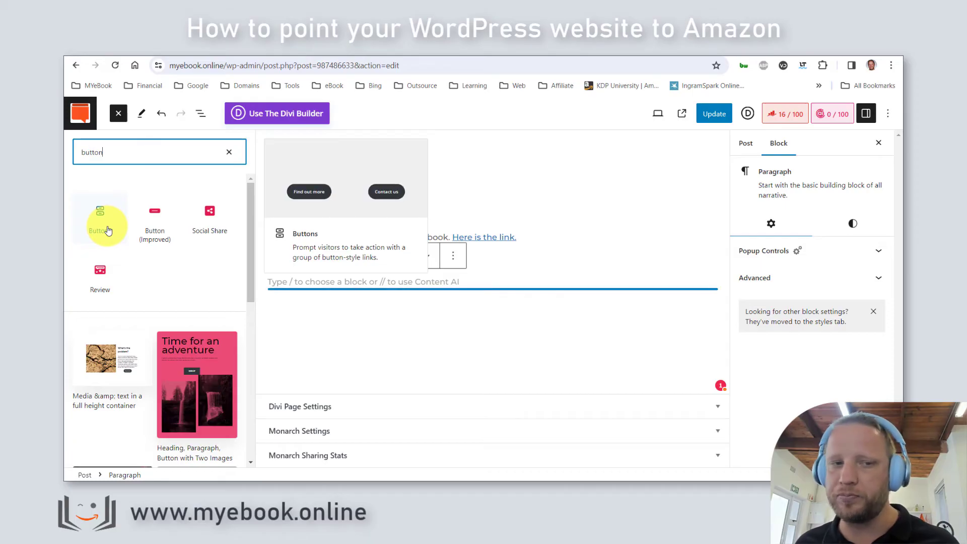
{"action": "left_click", "coordinate": [108, 230]}
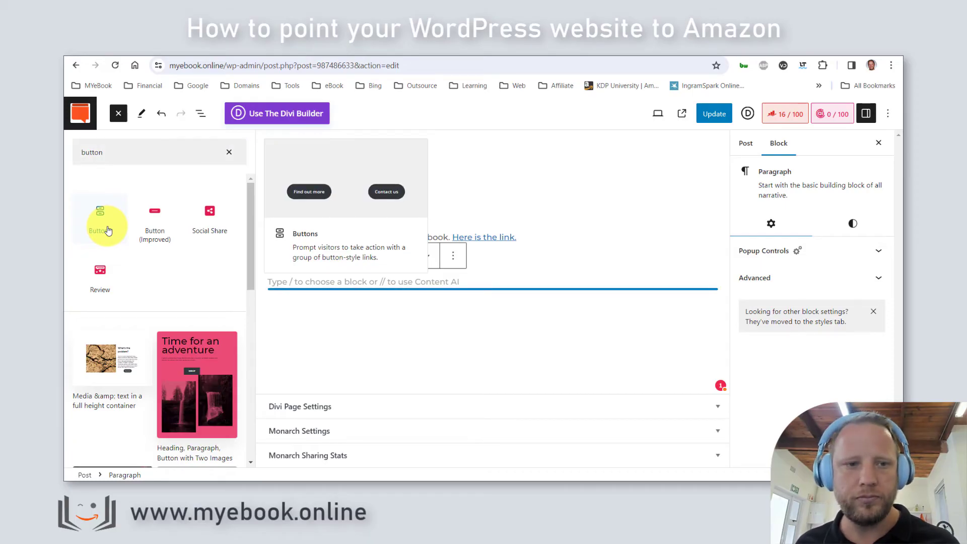
{"action": "left_click", "coordinate": [557, 256]}
{"action": "left_click", "coordinate": [516, 310]}
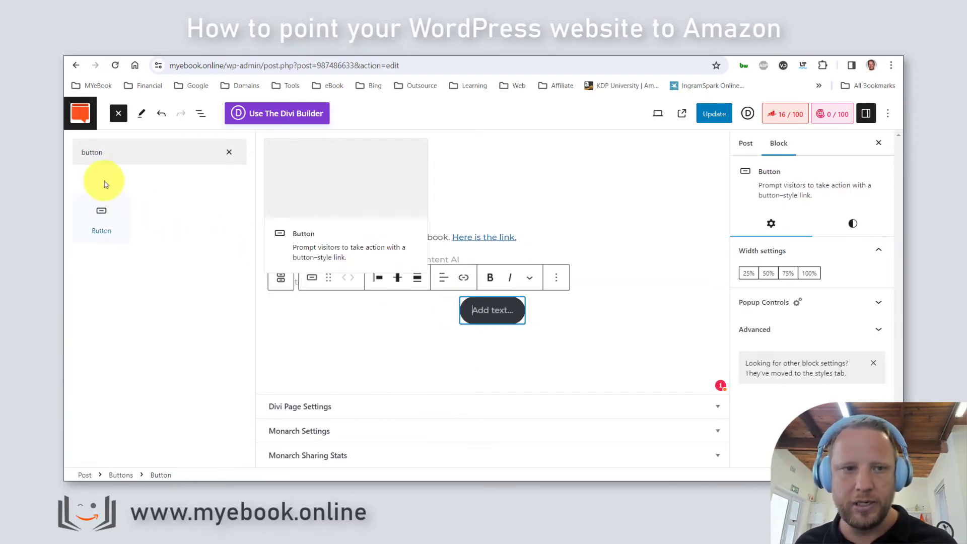
{"action": "left_click_drag", "start_coordinate": [485, 309], "coordinate": [443, 259]}
{"action": "left_click", "coordinate": [442, 260]}
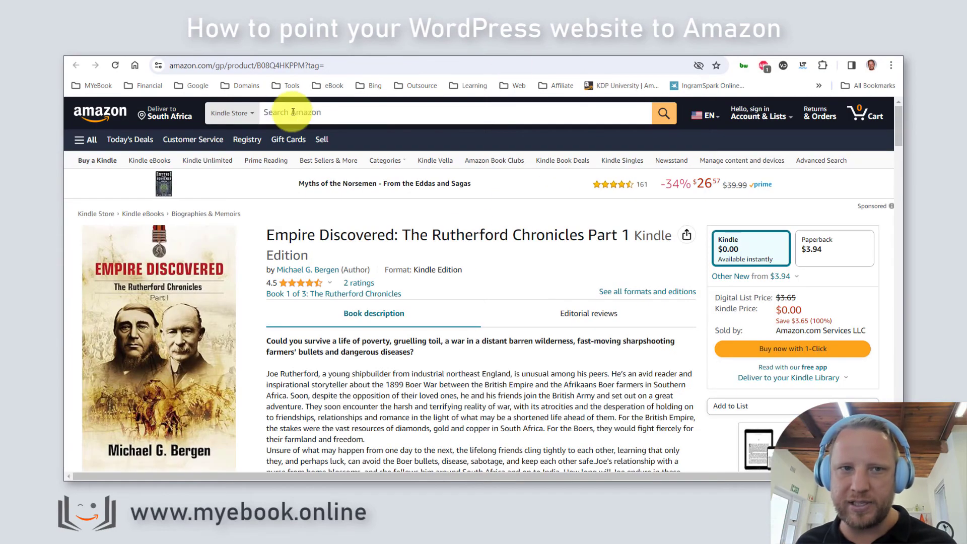
- Copy the web address of the book's Amazon page and close the block inserter in the post editor
{"action": "left_click", "coordinate": [214, 64]}
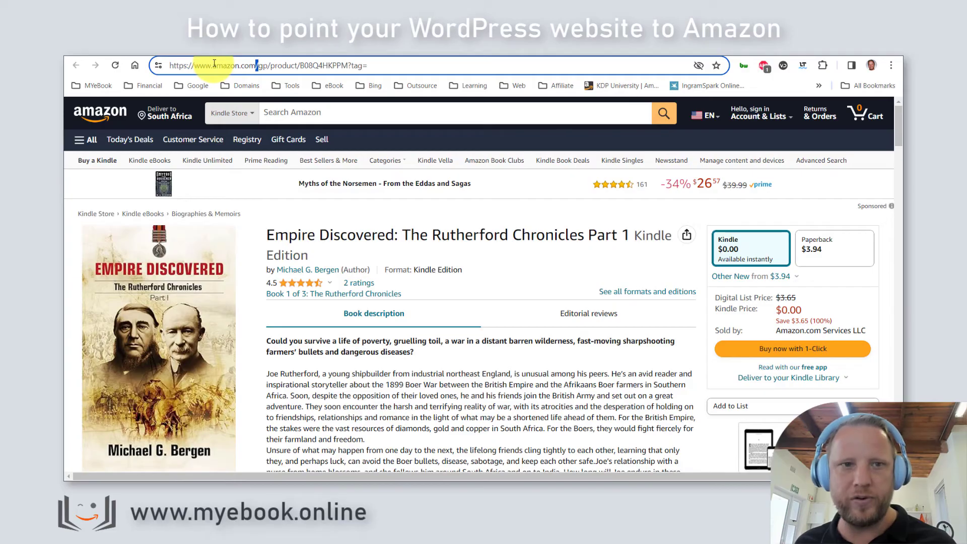
{"action": "key", "text": "ctrl+a"}
{"action": "key", "text": "ctrl+c"}
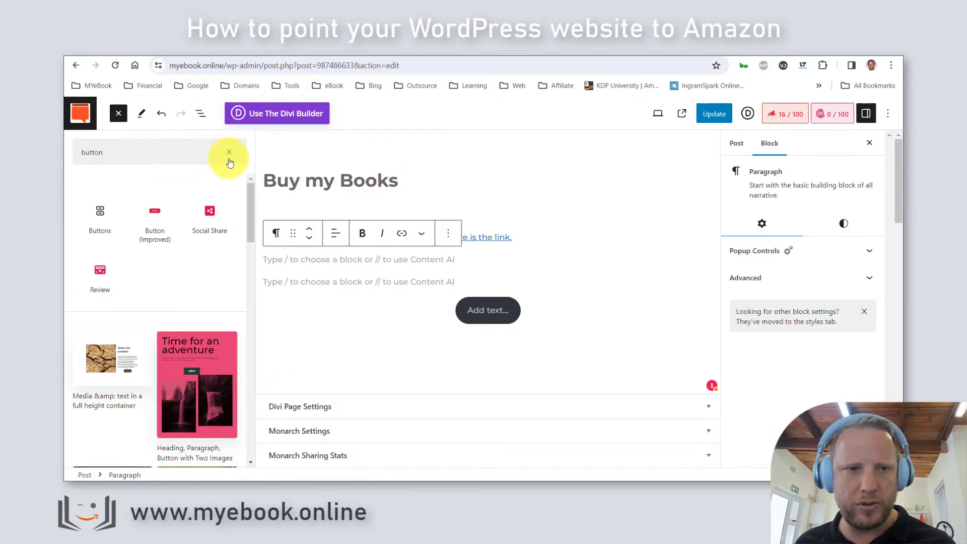
{"action": "left_click", "coordinate": [229, 152]}
{"action": "left_click", "coordinate": [118, 114]}
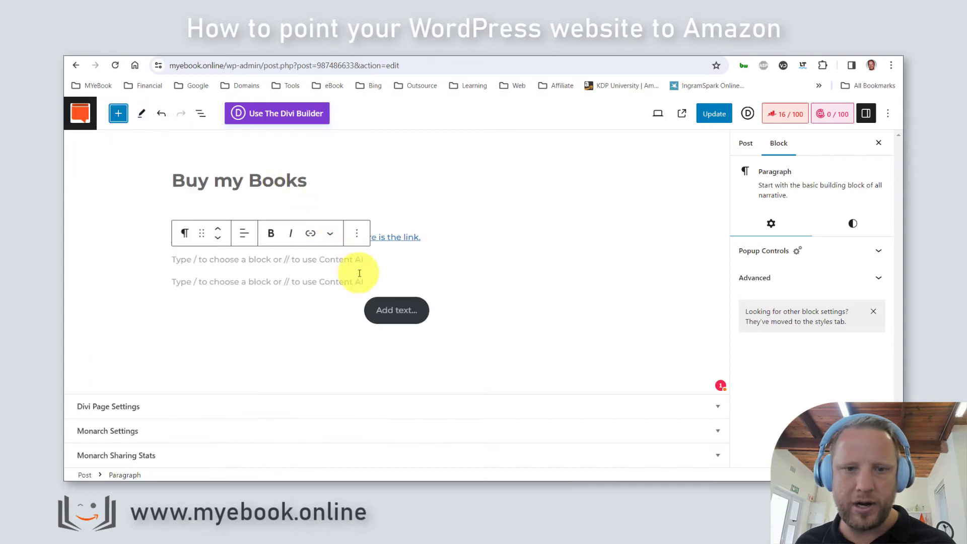
- Link the empty button to the copied Amazon address and set the link to open in a new tab
{"action": "left_click", "coordinate": [384, 317]}
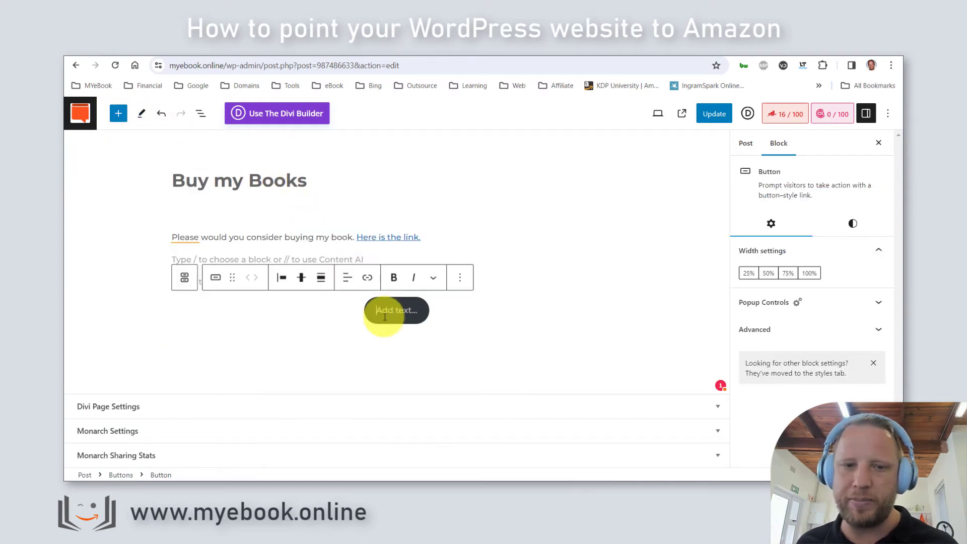
{"action": "left_click", "coordinate": [368, 280]}
{"action": "key", "text": "ctrl+v"}
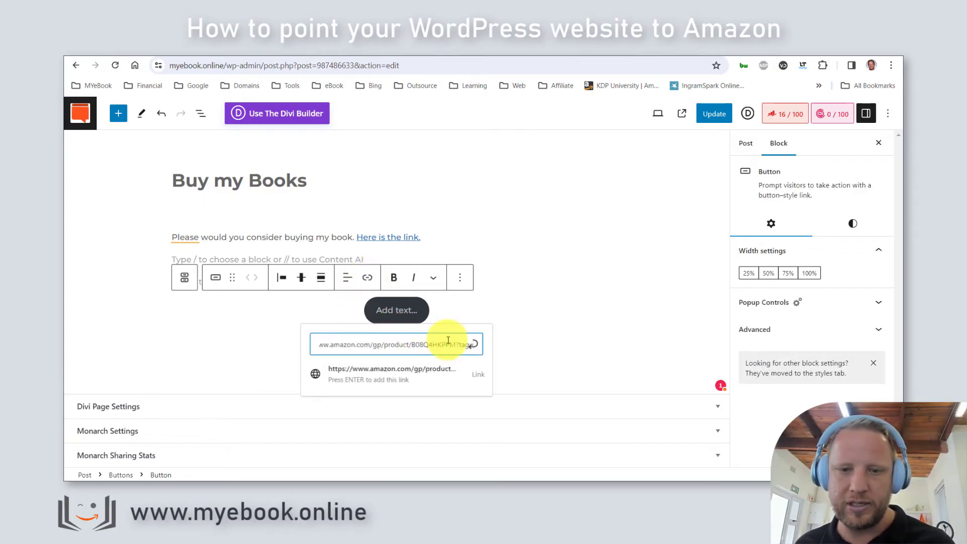
{"action": "key", "text": "Return"}
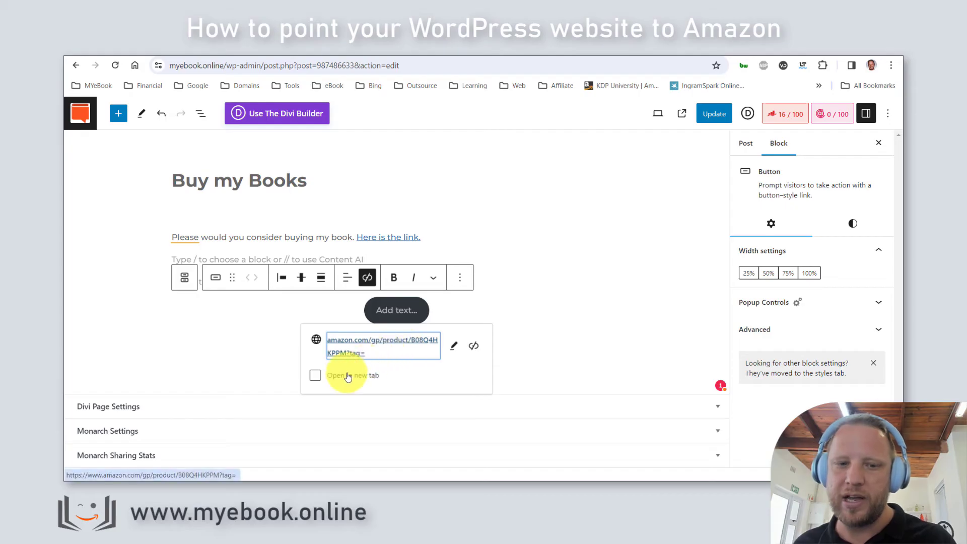
{"action": "left_click", "coordinate": [316, 375]}
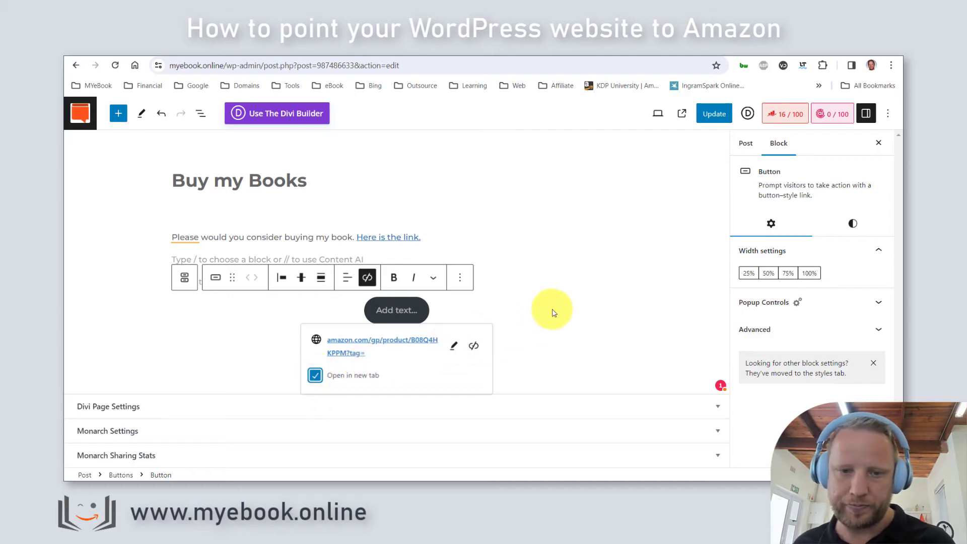
{"action": "left_click", "coordinate": [449, 256]}
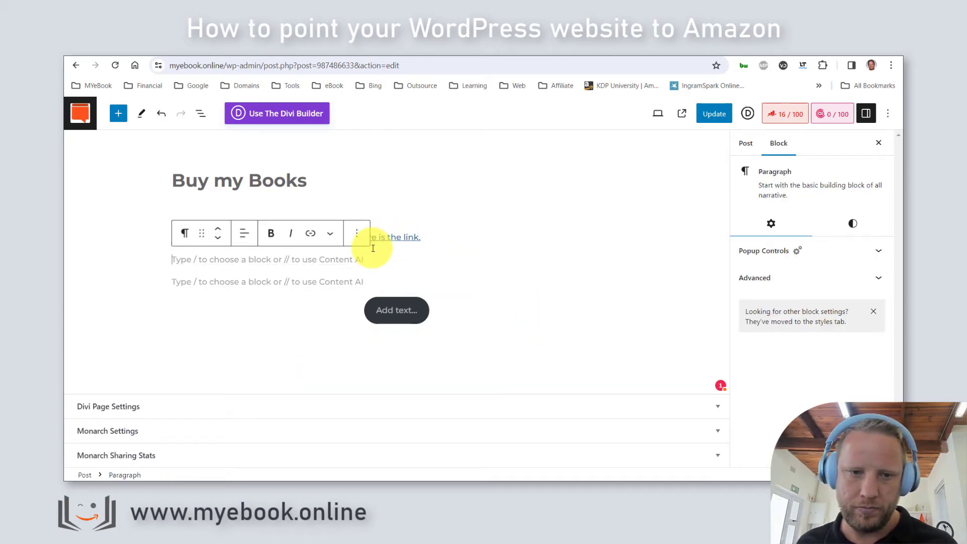
{"action": "left_click", "coordinate": [401, 306]}
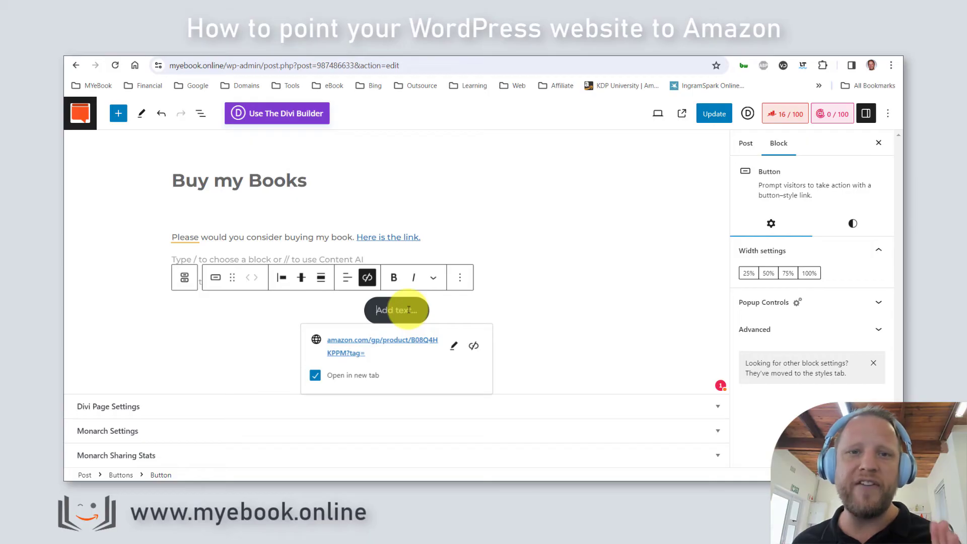
- Update the post with the linked button and reload the published Buy my Books page
{"action": "left_click", "coordinate": [712, 112]}
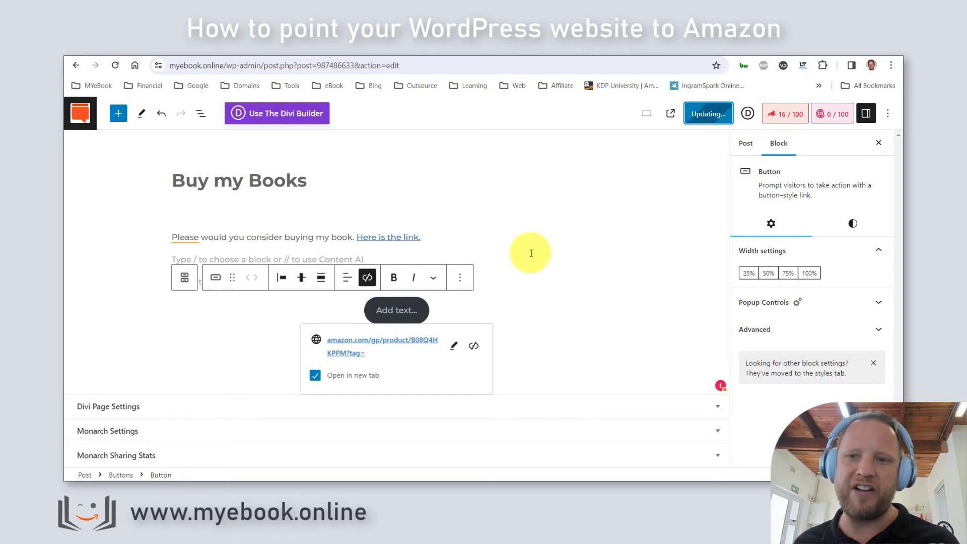
{"action": "left_click", "coordinate": [536, 281]}
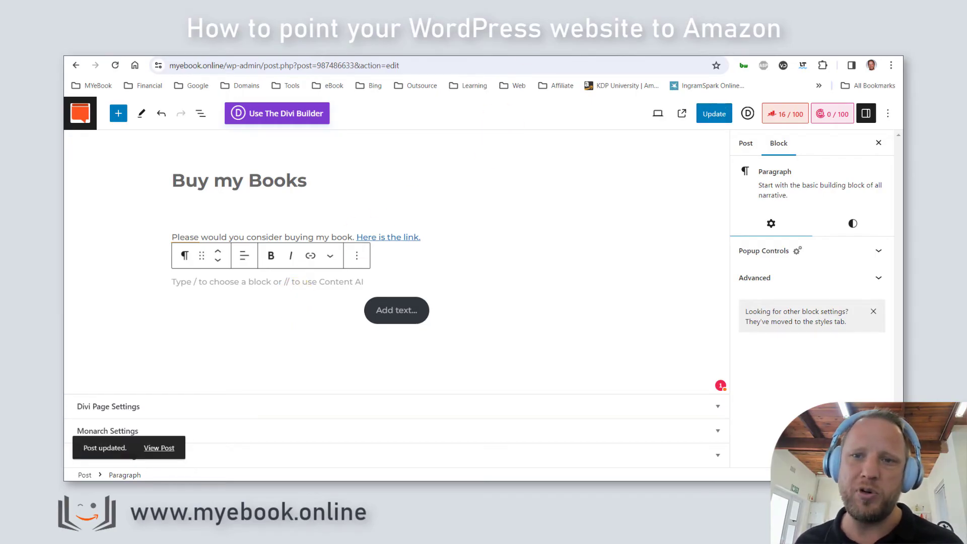
{"action": "key", "text": "ctrl+Tab"}
{"action": "left_click", "coordinate": [115, 65]}
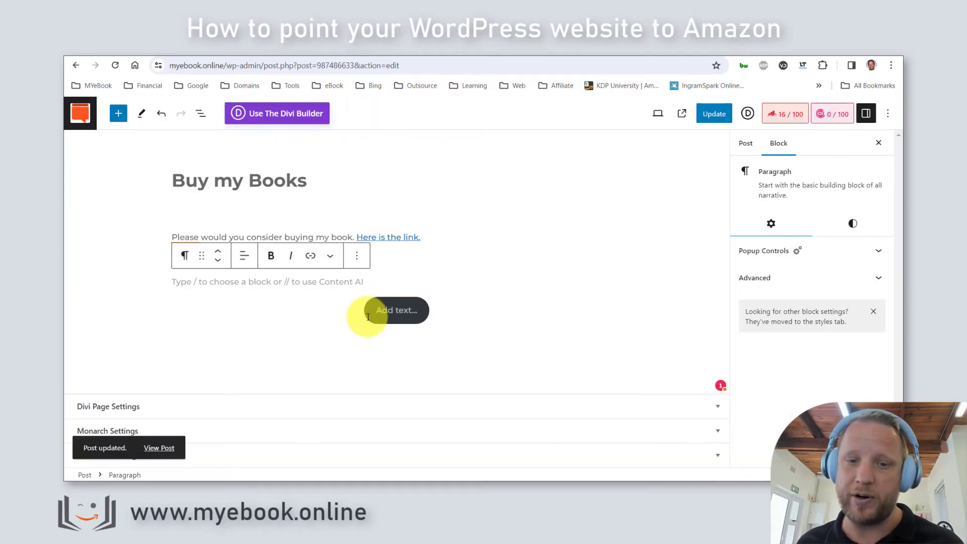
- Label the button "Buy the Book", update the post and check the reloaded published page
{"action": "left_click", "coordinate": [392, 311]}
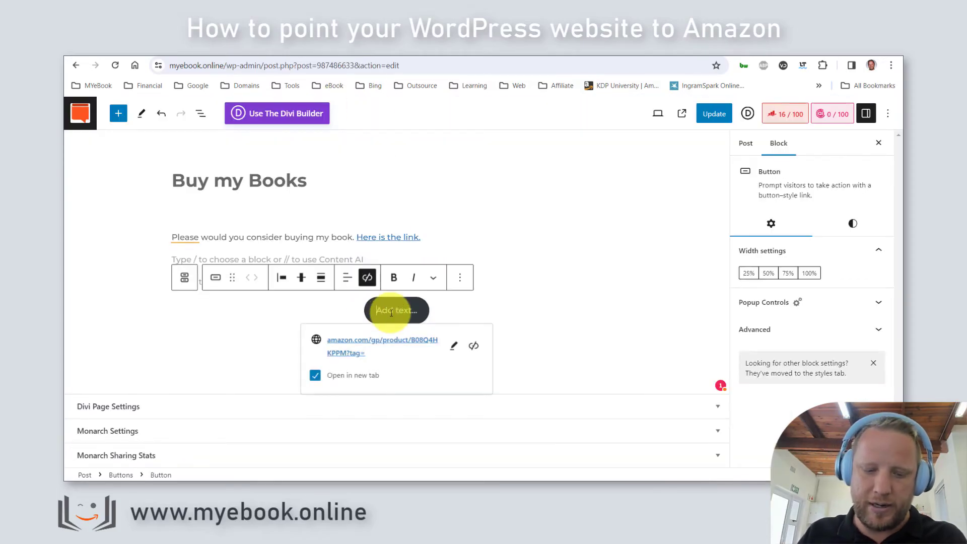
{"action": "type", "text": "Buy the Book"}
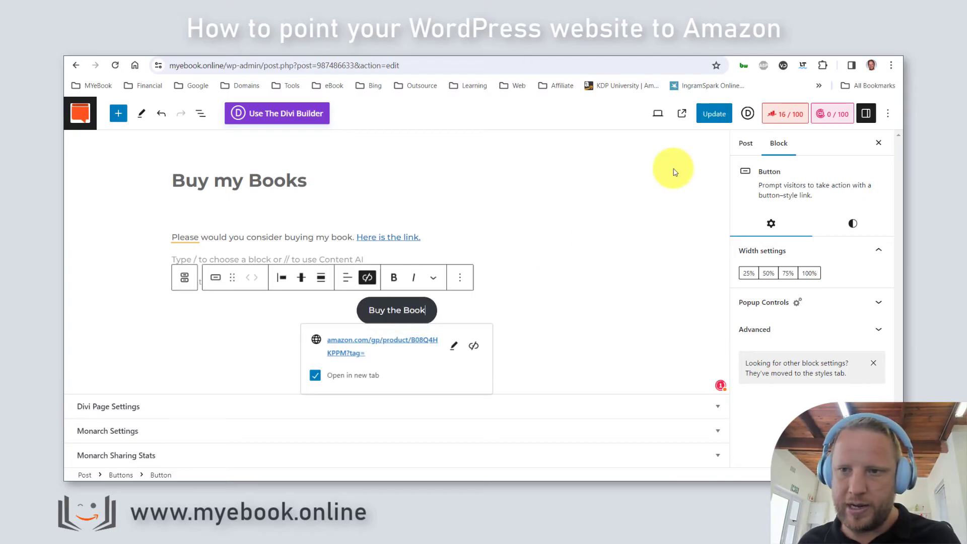
{"action": "left_click", "coordinate": [713, 114]}
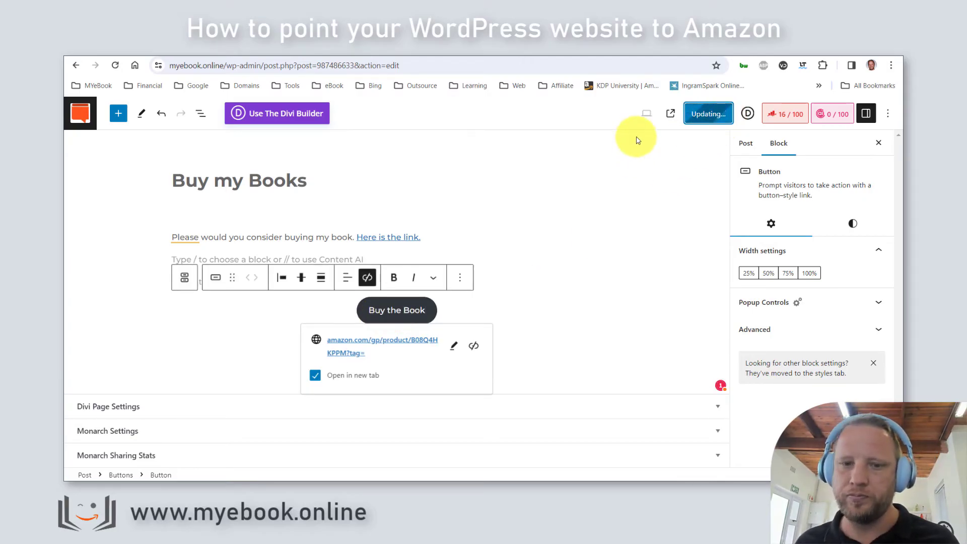
{"action": "left_click", "coordinate": [620, 238]}
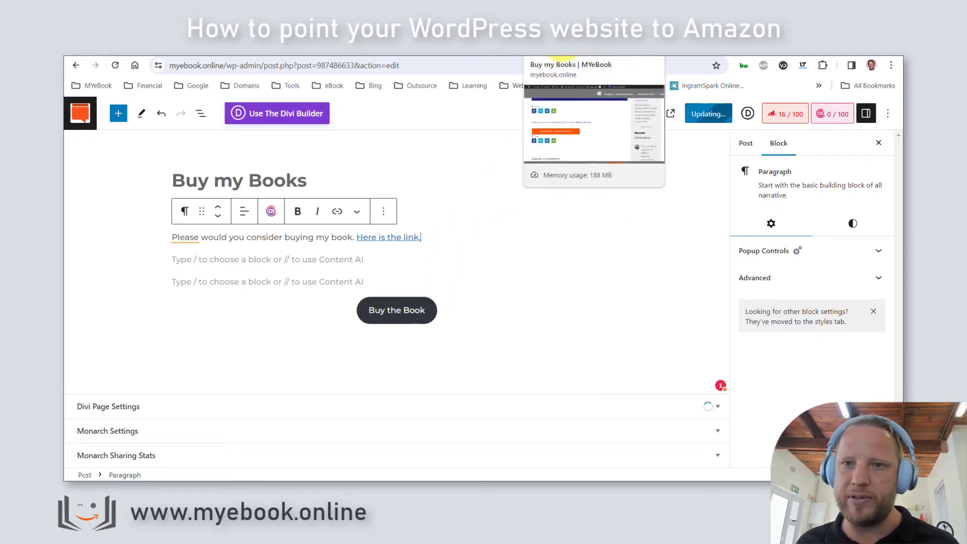
{"action": "left_click", "coordinate": [562, 48]}
{"action": "left_click", "coordinate": [115, 65]}
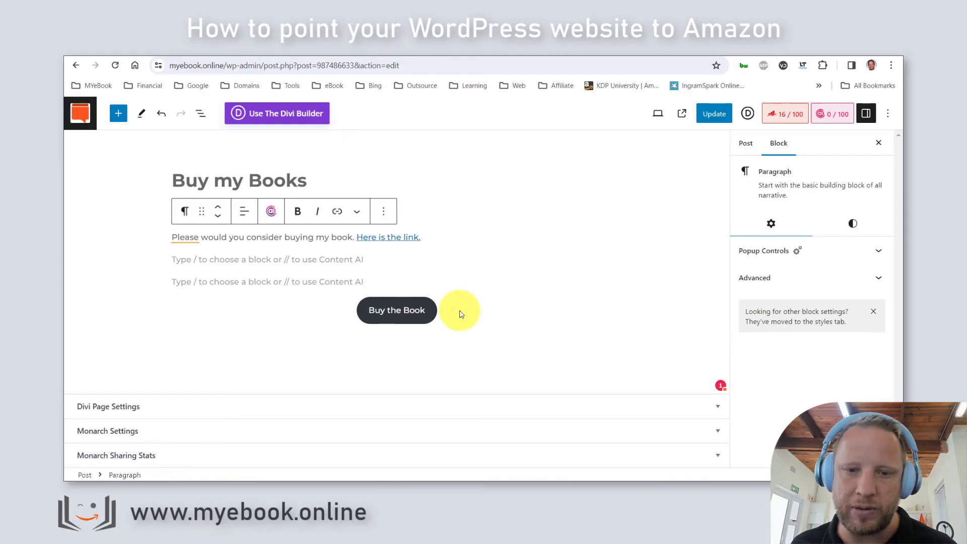
- Add a second empty button beside "Buy the Book" and an empty paragraph block below the buttons
{"action": "left_click", "coordinate": [390, 310]}
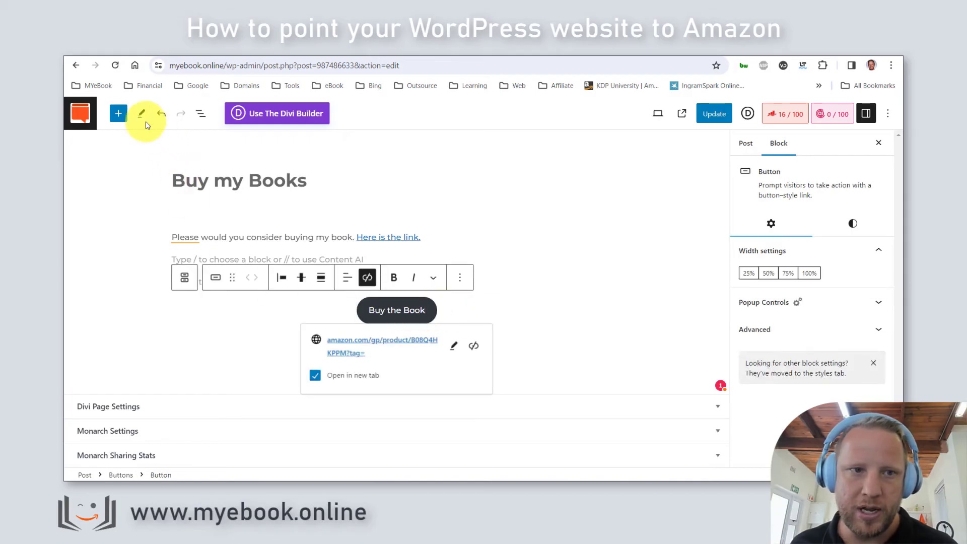
{"action": "left_click", "coordinate": [118, 113]}
{"action": "type", "text": "pa"}
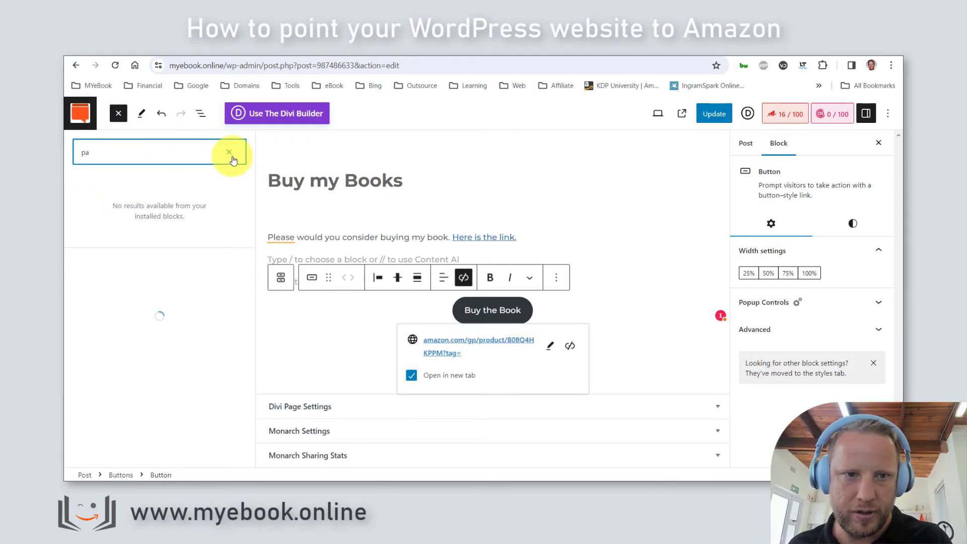
{"action": "left_click", "coordinate": [231, 155]}
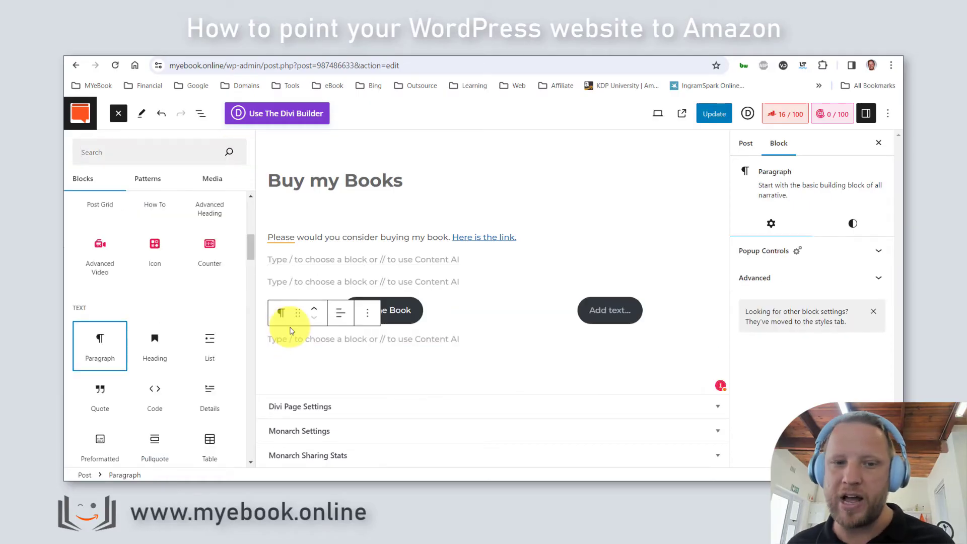
{"action": "left_click", "coordinate": [318, 337]}
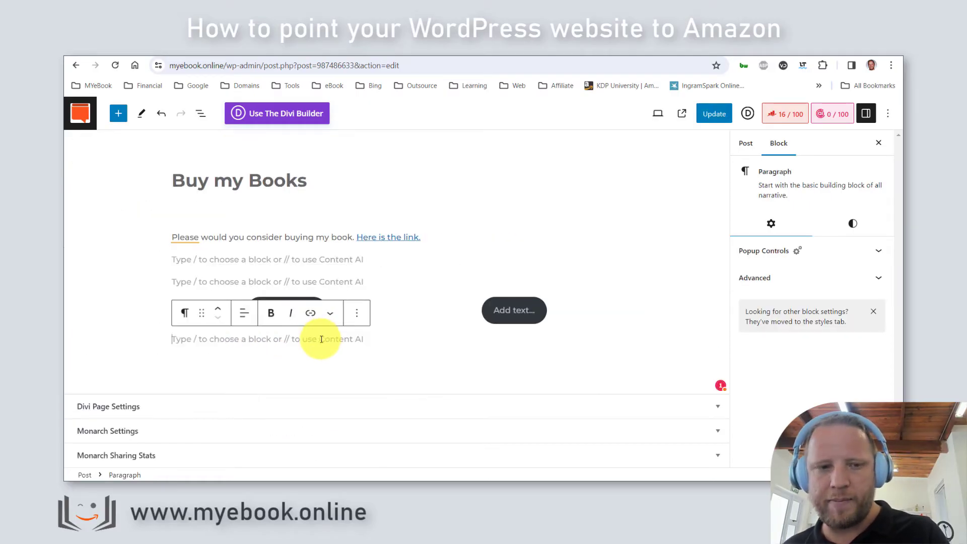
- Insert a Separator block below the empty paragraph under the buttons
{"action": "left_click", "coordinate": [119, 115]}
{"action": "type", "text": "div"}
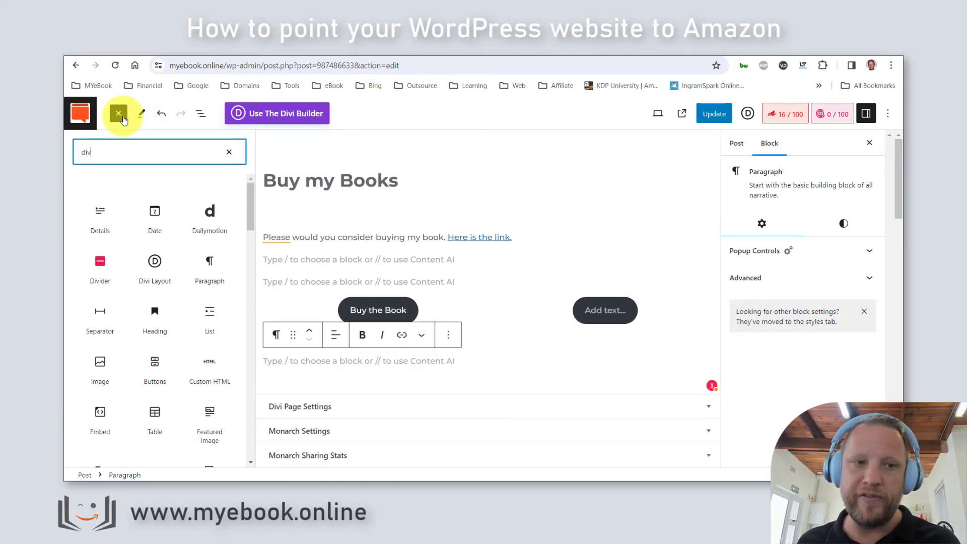
{"action": "left_click", "coordinate": [222, 213]}
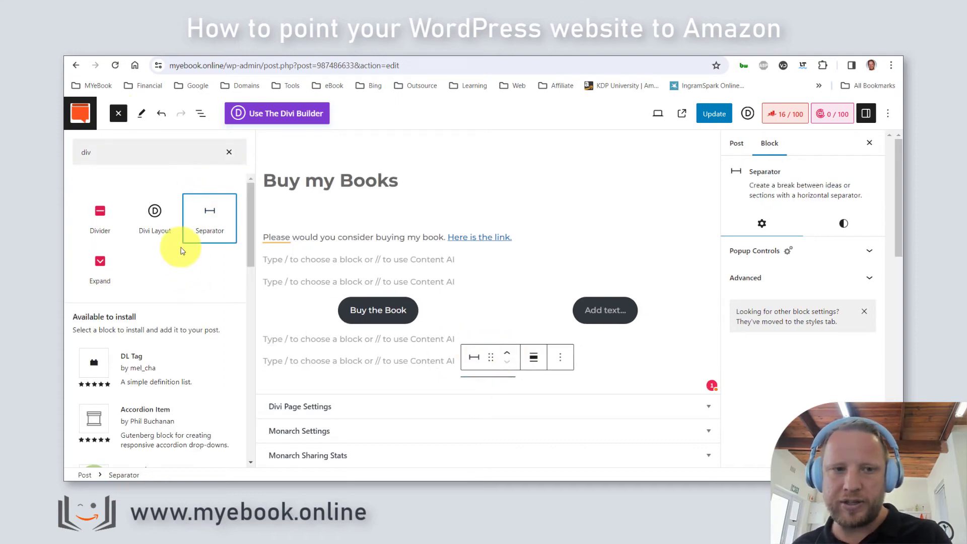
- Insert a Paragraph block below the separator at the end of the post
{"action": "double_click", "coordinate": [74, 151]}
{"action": "type", "text": "p"}
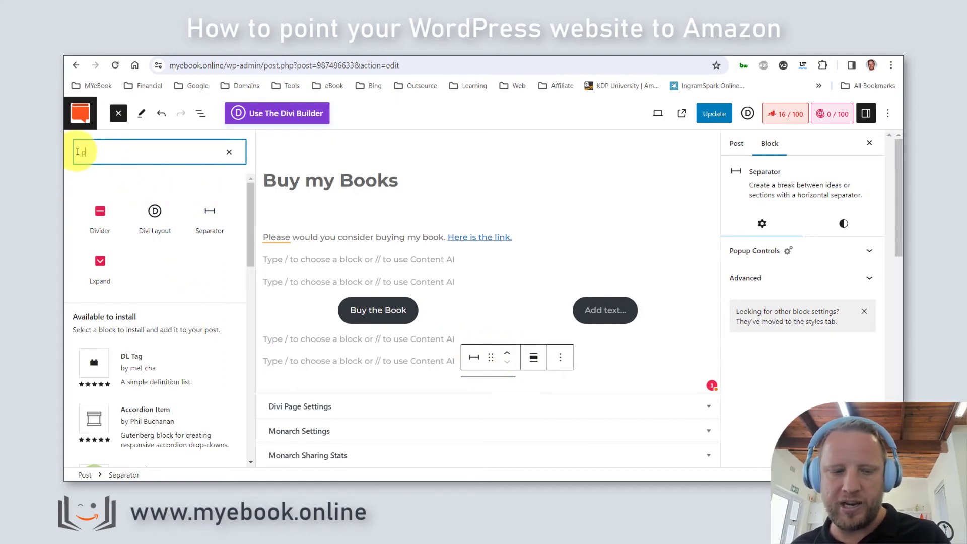
{"action": "type", "text": "s"}
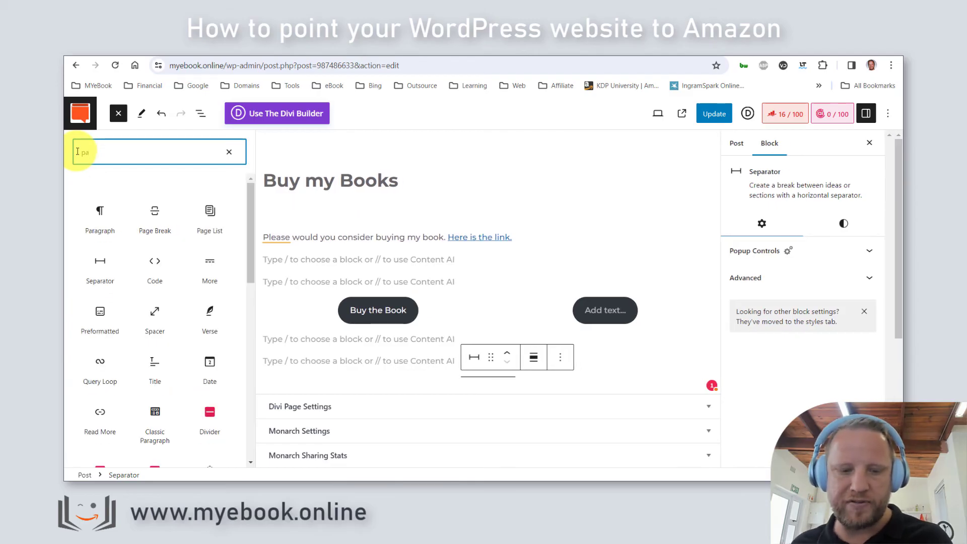
{"action": "type", "text": "r"}
{"action": "left_click", "coordinate": [101, 216]}
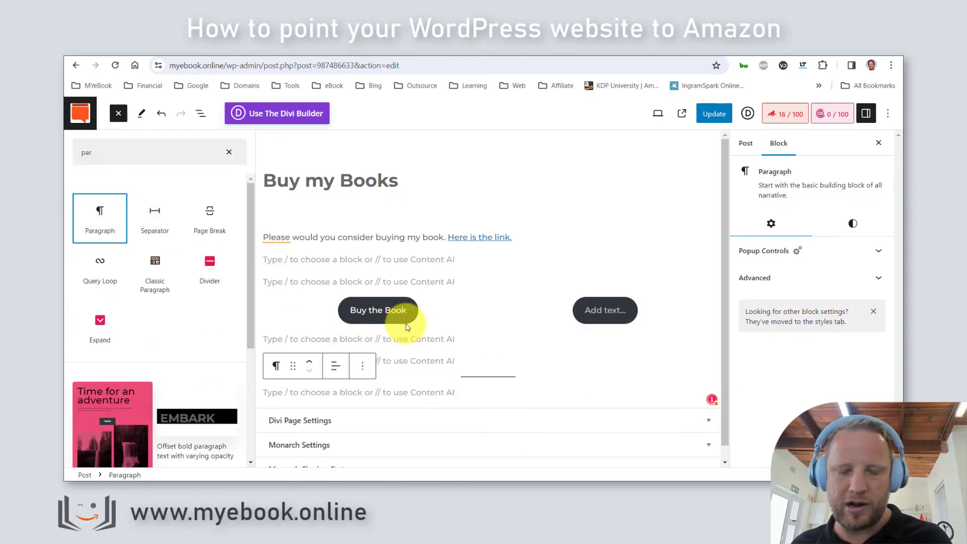
- Delete one of the two empty paragraphs between the buttons and the separator, and update the post
{"action": "left_click", "coordinate": [469, 337]}
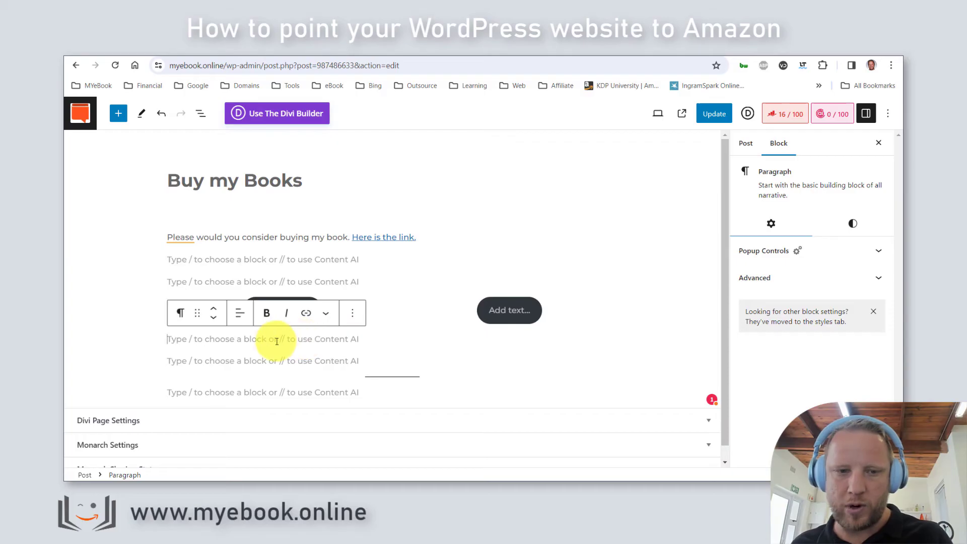
{"action": "key", "text": "Delete"}
{"action": "left_click", "coordinate": [714, 115]}
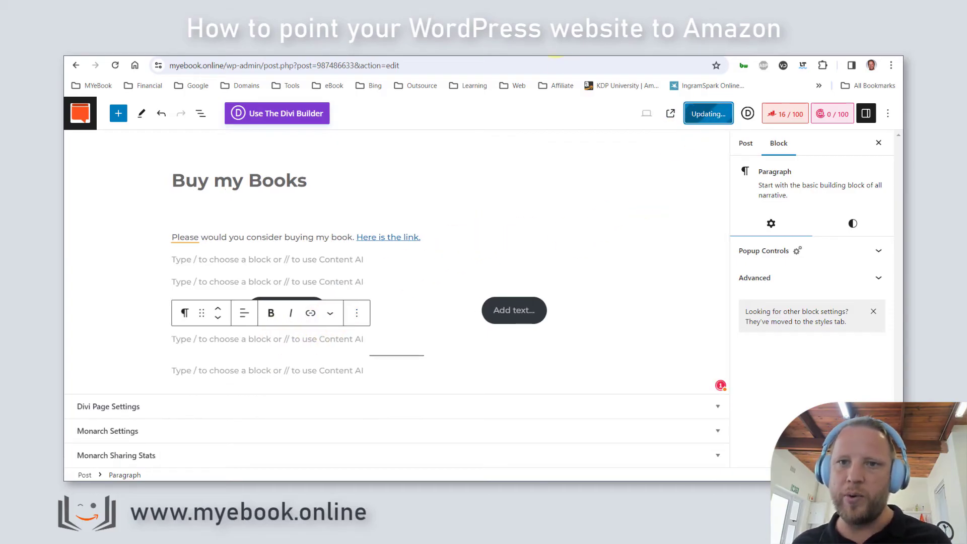
- Delete the second, unlabelled button beside "Buy the Book"
{"action": "left_click", "coordinate": [524, 278]}
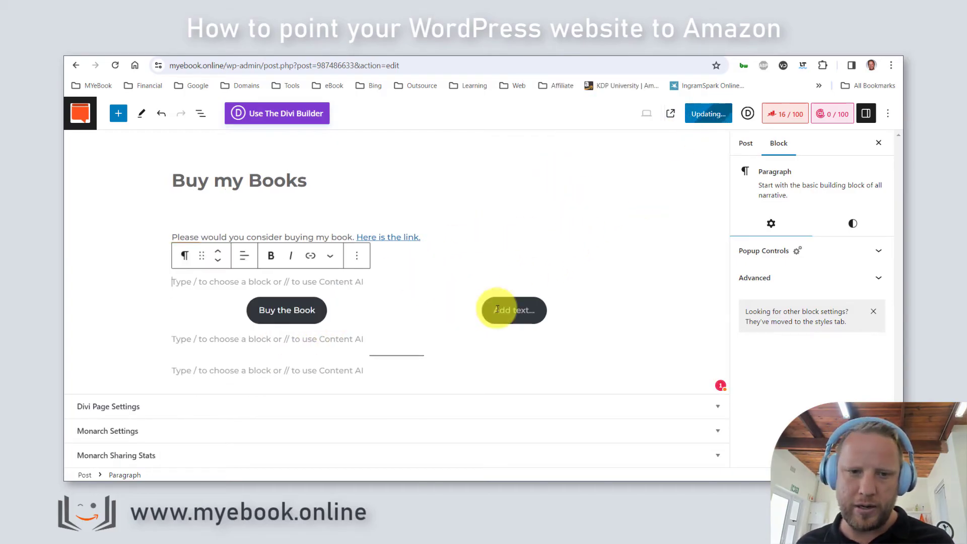
{"action": "left_click", "coordinate": [528, 310]}
{"action": "left_click", "coordinate": [456, 278]}
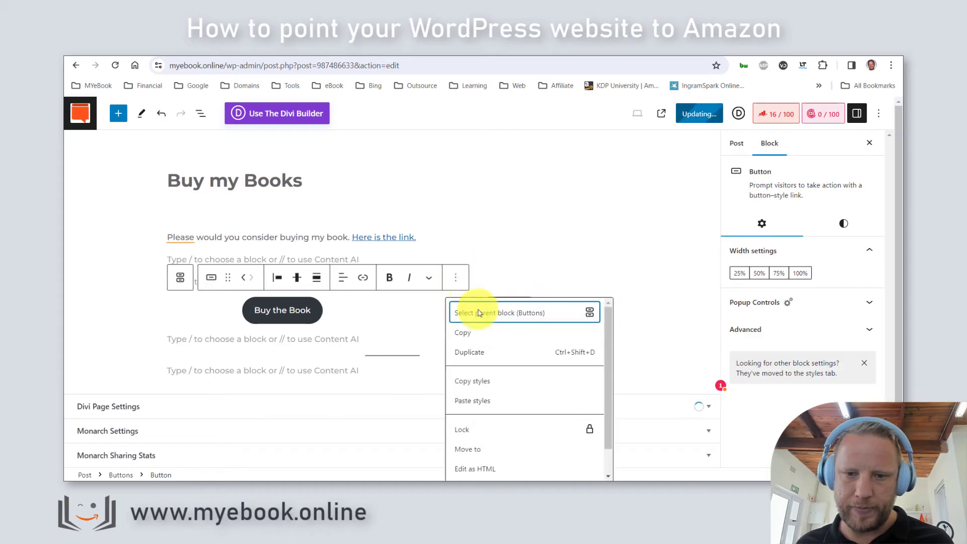
{"action": "scroll", "coordinate": [520, 422], "scroll_direction": "down", "scroll_amount": 1}
{"action": "left_click", "coordinate": [496, 469]}
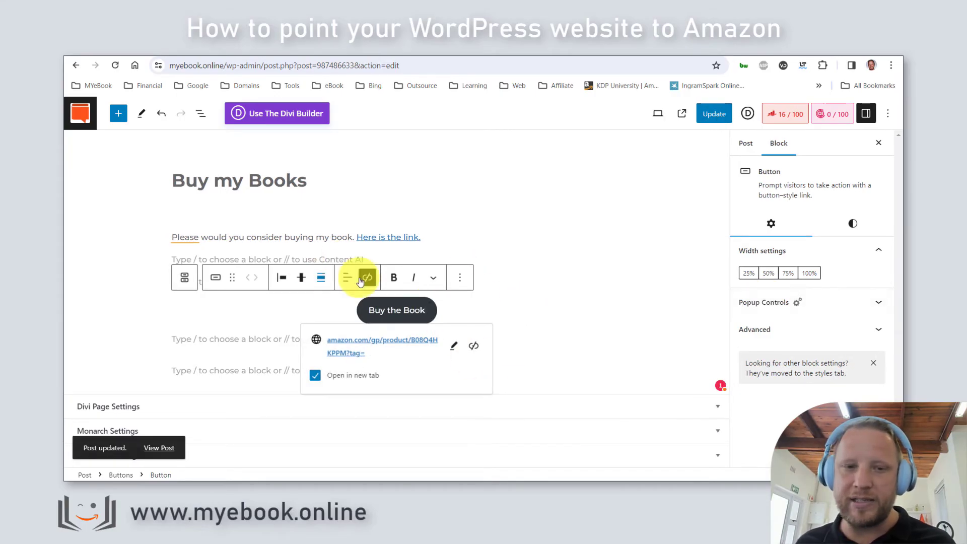
{"action": "left_click", "coordinate": [311, 234]}
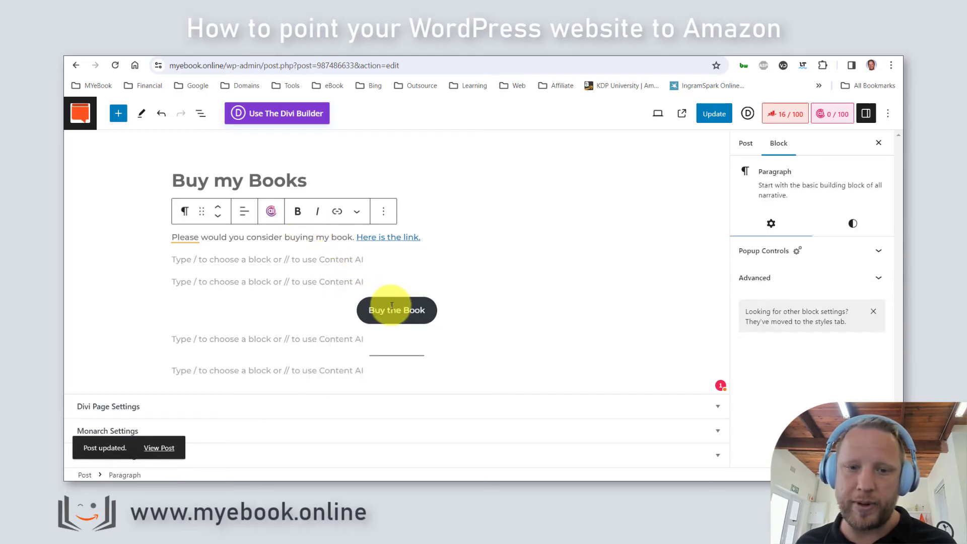
- Set the "Buy the Book" button's background colour to Luminous vivid amber
{"action": "left_click", "coordinate": [393, 310]}
{"action": "left_click", "coordinate": [852, 223]}
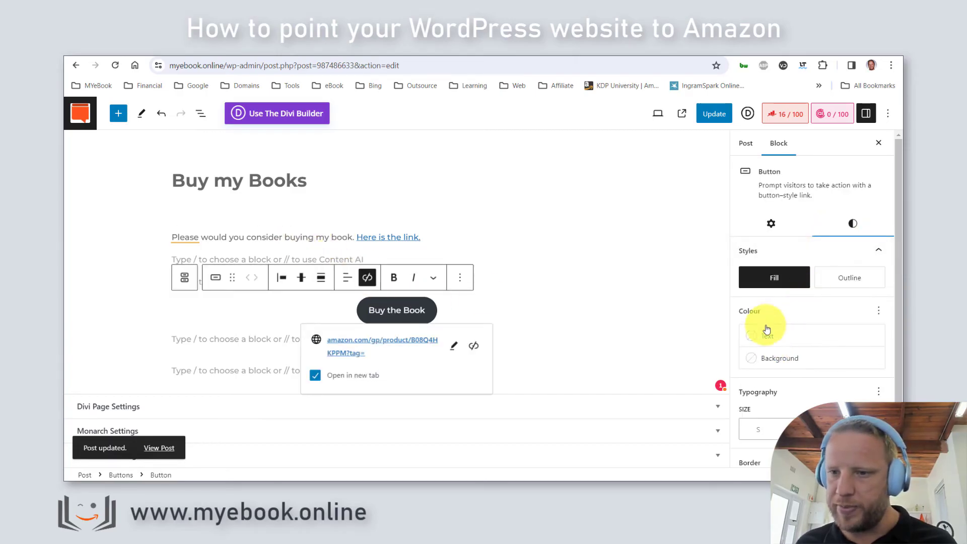
{"action": "left_click", "coordinate": [420, 310]}
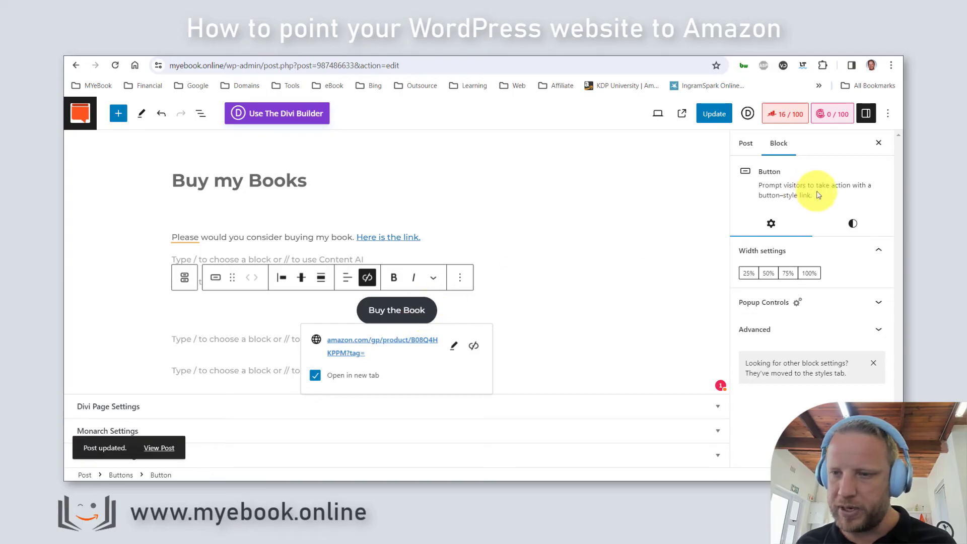
{"action": "left_click", "coordinate": [850, 225]}
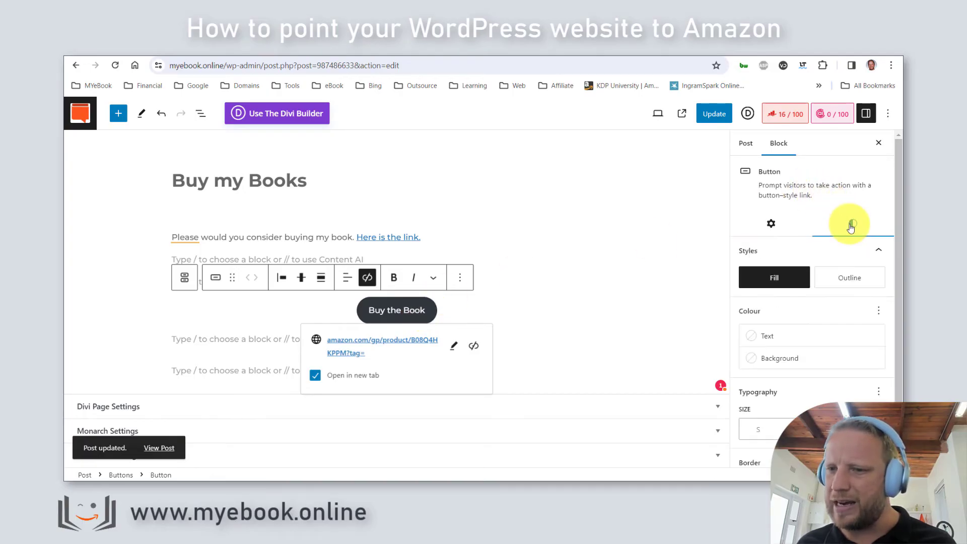
{"action": "scroll", "coordinate": [809, 363], "scroll_direction": "down", "scroll_amount": 1}
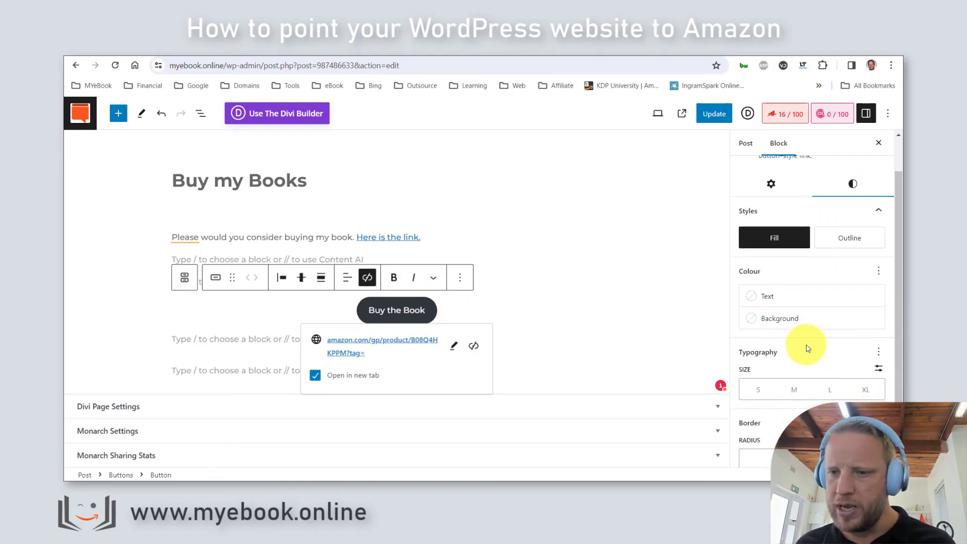
{"action": "left_click", "coordinate": [788, 313]}
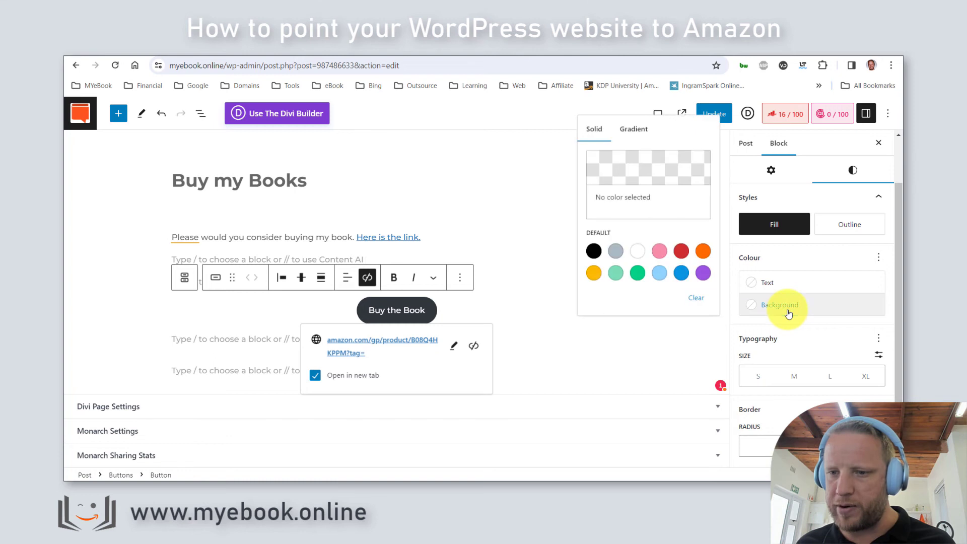
{"action": "left_click", "coordinate": [594, 275]}
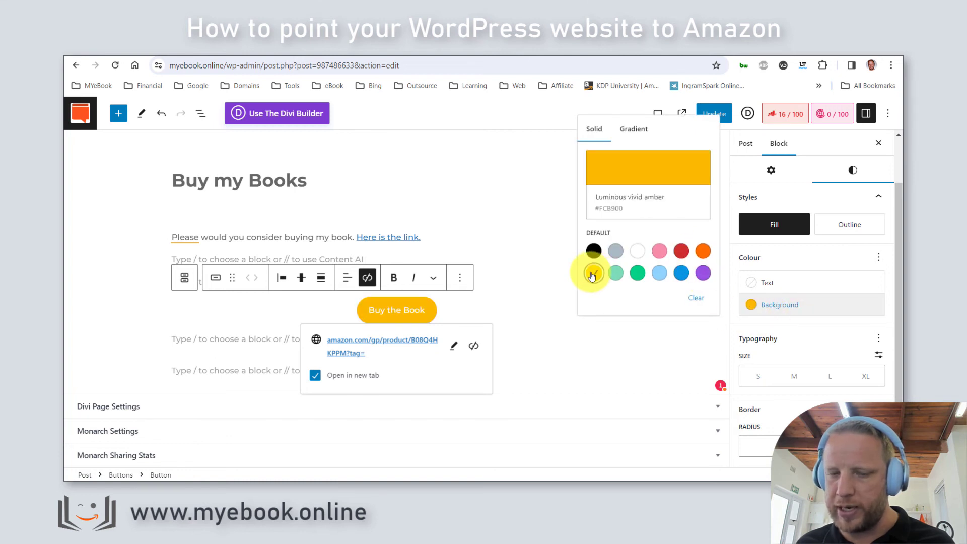
{"action": "left_click", "coordinate": [547, 292]}
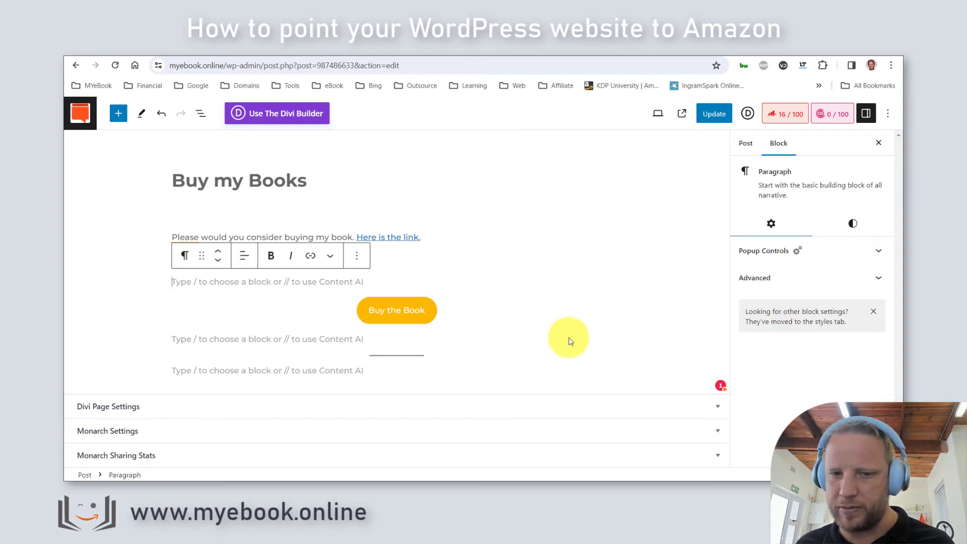
- Set the "Buy the Book" button's typography size to Medium
{"action": "left_click", "coordinate": [402, 309]}
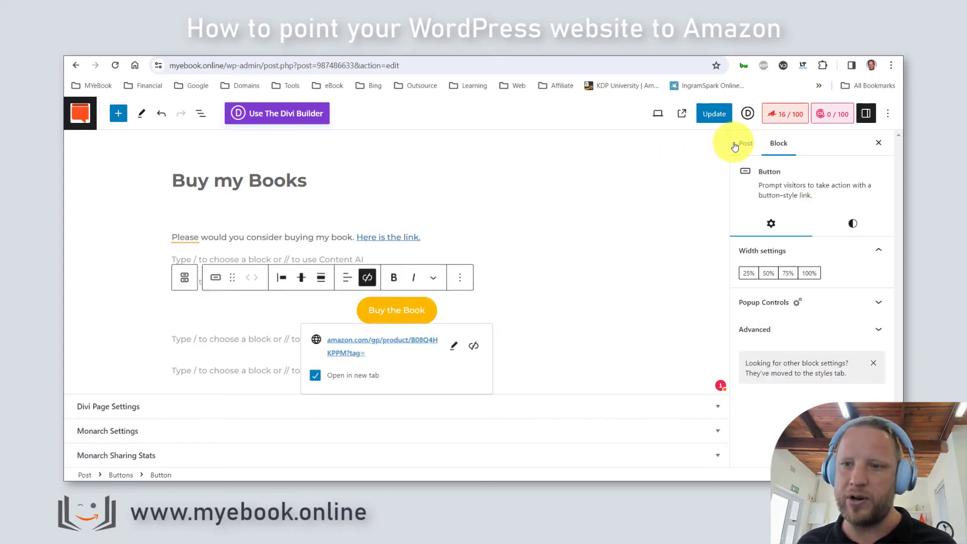
{"action": "left_click", "coordinate": [748, 151]}
{"action": "left_click", "coordinate": [777, 146]}
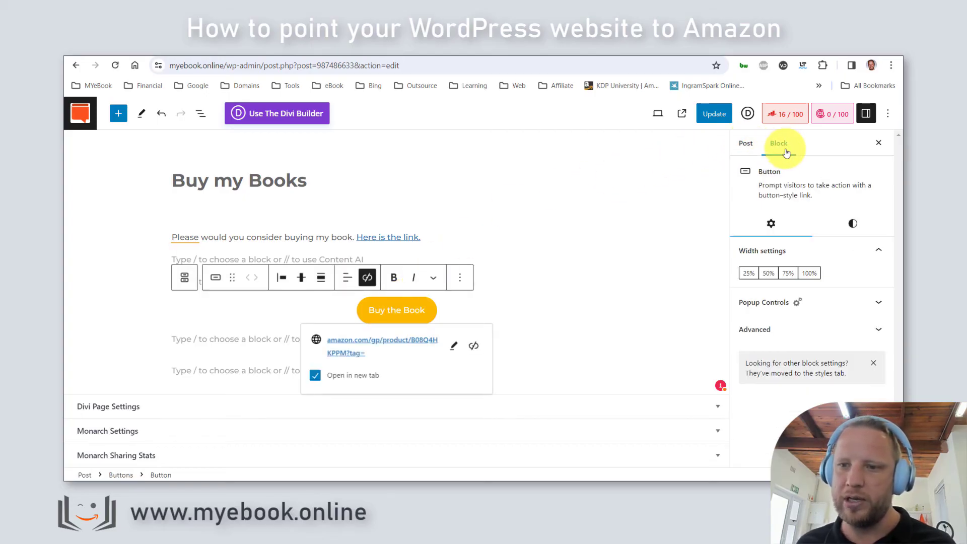
{"action": "left_click", "coordinate": [852, 225]}
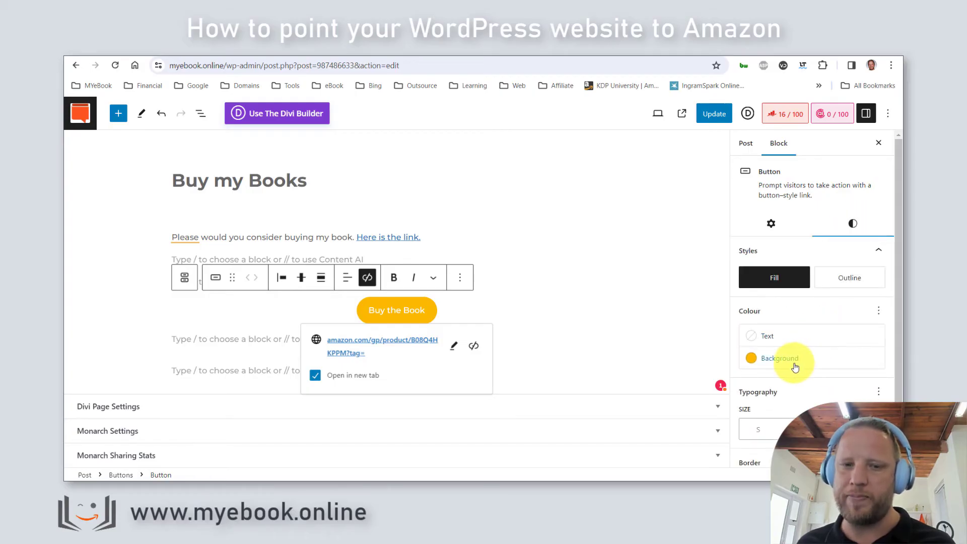
{"action": "left_click", "coordinate": [785, 428]}
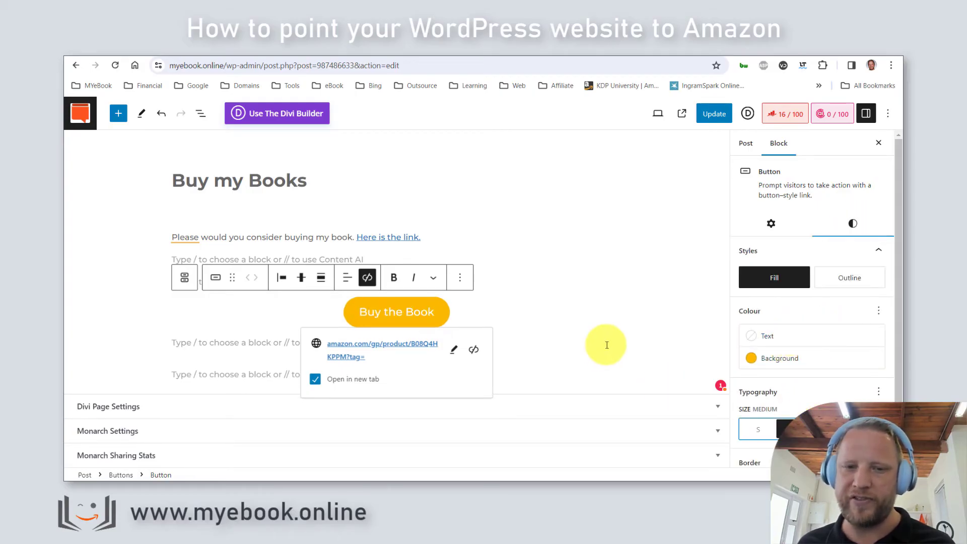
- Try Pale cyan blue as the "Buy the Book" button's text colour, and set it to white instead
{"action": "left_click", "coordinate": [768, 339]}
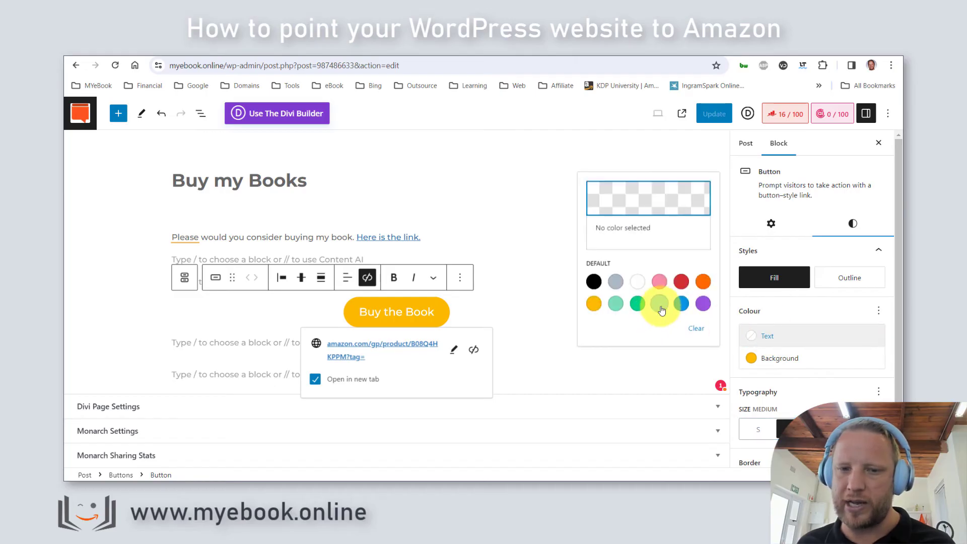
{"action": "left_click", "coordinate": [658, 302]}
{"action": "left_click", "coordinate": [750, 336]}
{"action": "left_click", "coordinate": [751, 337]}
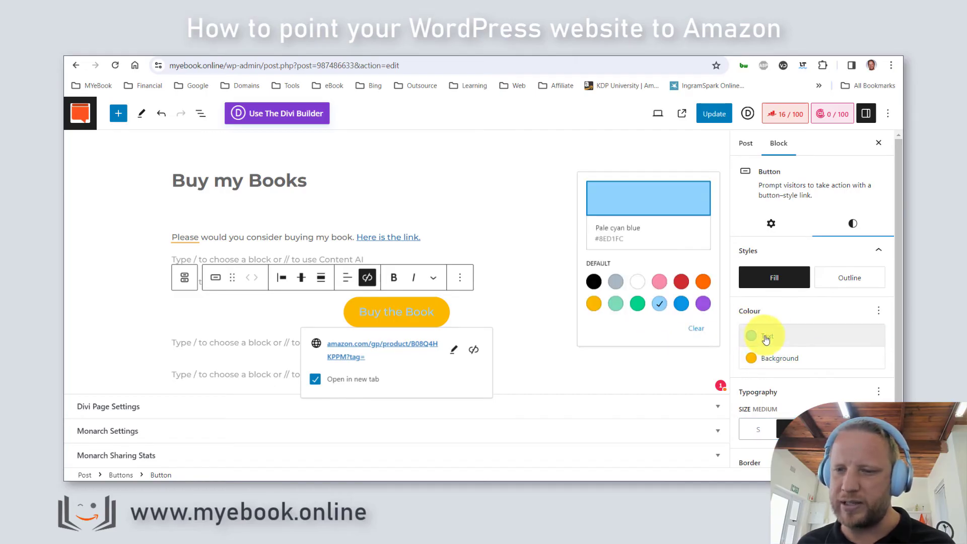
{"action": "left_click", "coordinate": [638, 283]}
{"action": "left_click", "coordinate": [509, 241]}
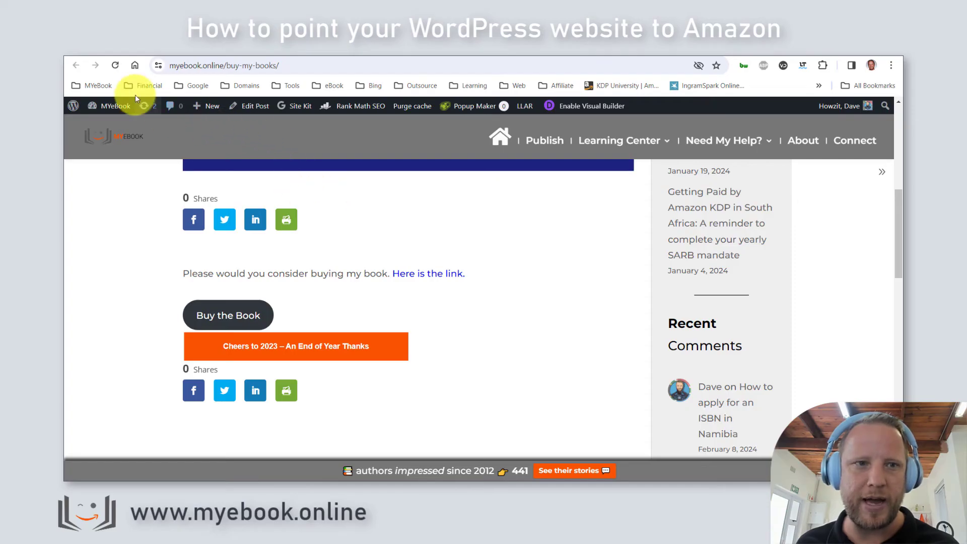
- Reload the published "Buy my Books" page and test its "Here is the link." text link and "Buy the Book" button
{"action": "left_click", "coordinate": [115, 65]}
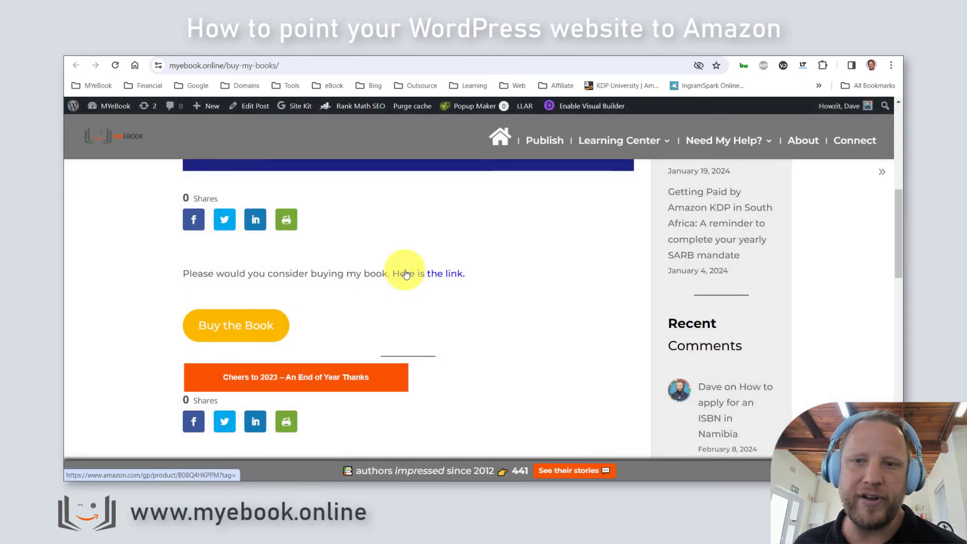
{"action": "left_click", "coordinate": [429, 274]}
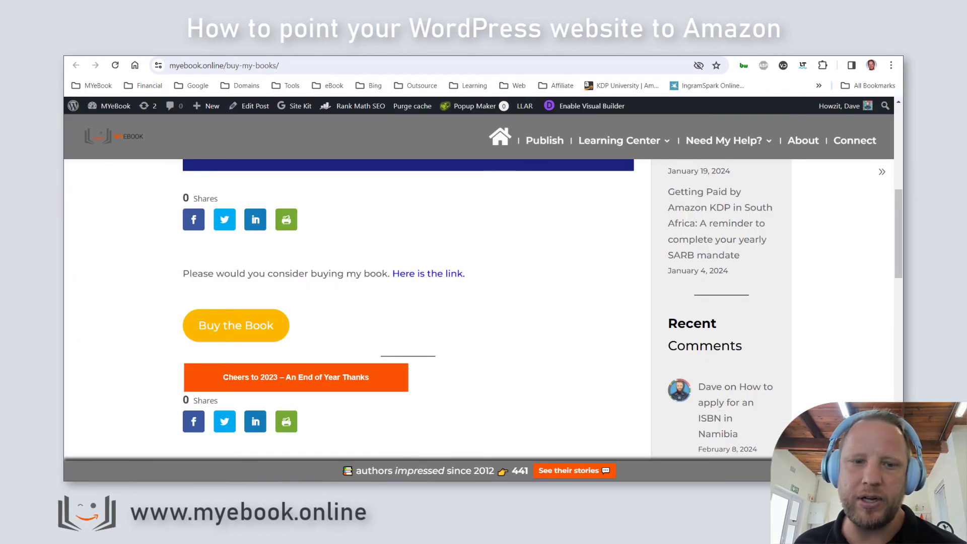
{"action": "left_click", "coordinate": [237, 334]}
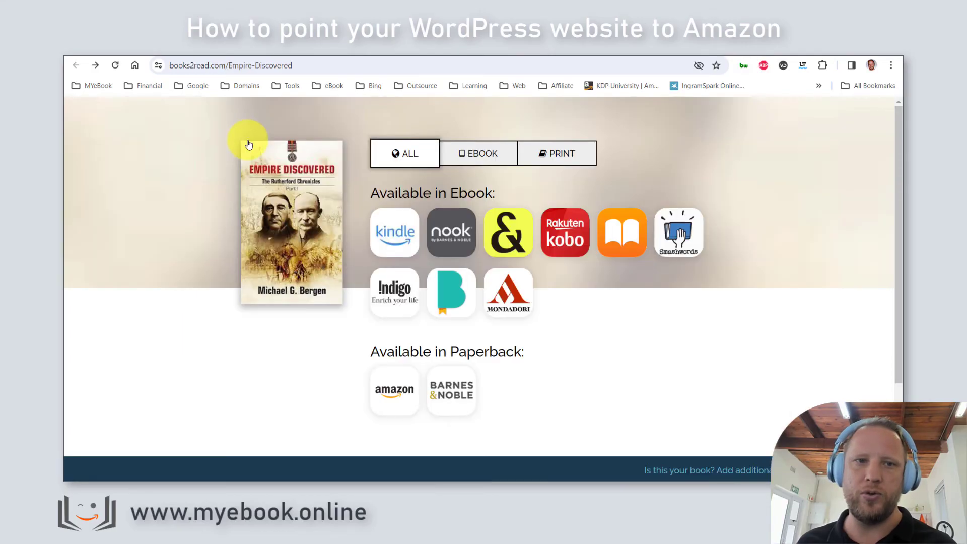
- Copy the address of the book's books2read.com/Empire-Discovered page and save it as the "Buy the Book" button's link
{"action": "left_click", "coordinate": [217, 66]}
{"action": "key", "text": "ctrl+c"}
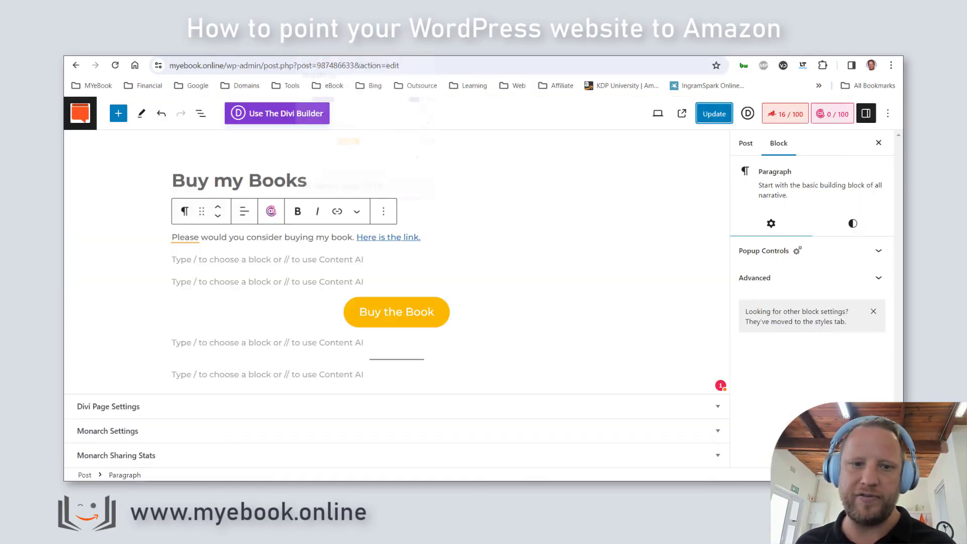
{"action": "left_click", "coordinate": [388, 308]}
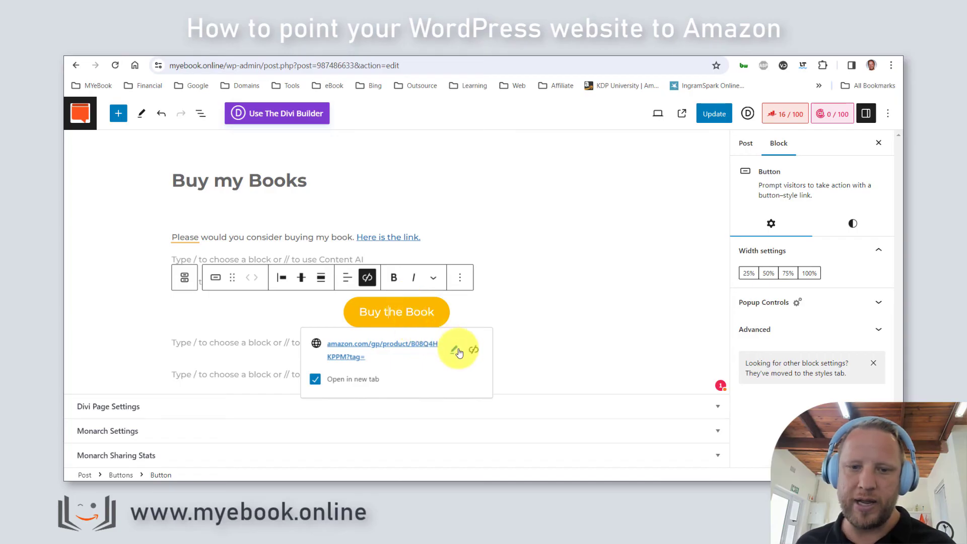
{"action": "left_click", "coordinate": [456, 351]}
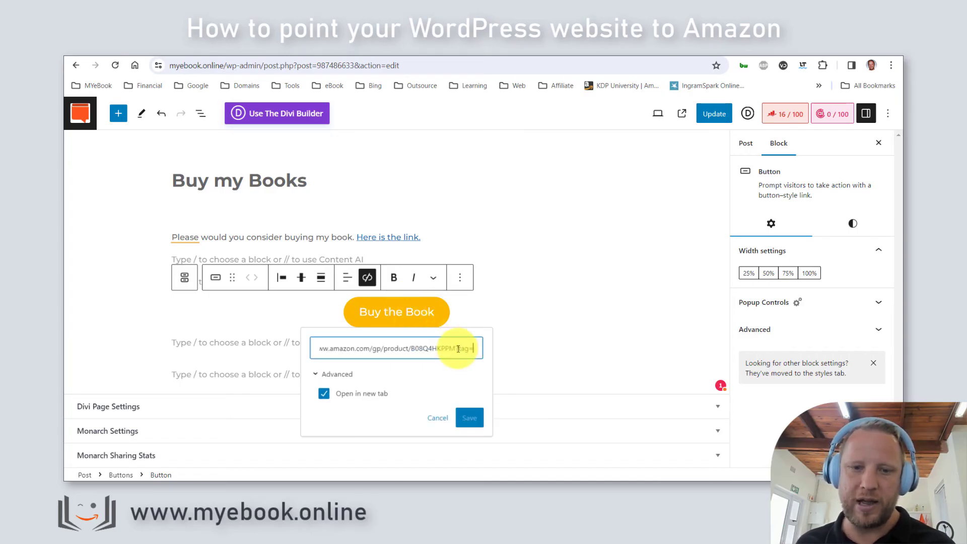
{"action": "triple_click", "coordinate": [450, 350]}
{"action": "key", "text": "ctrl+v"}
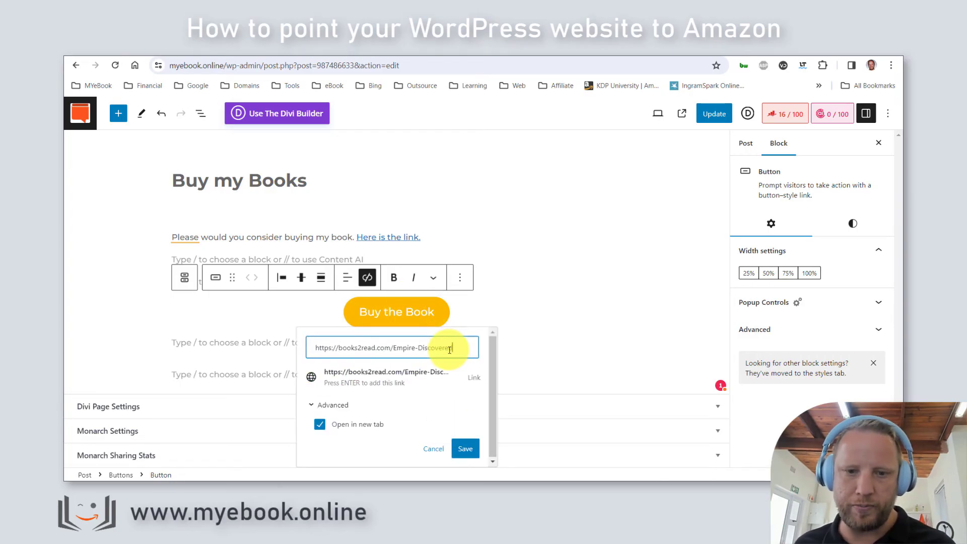
{"action": "left_click", "coordinate": [463, 448]}
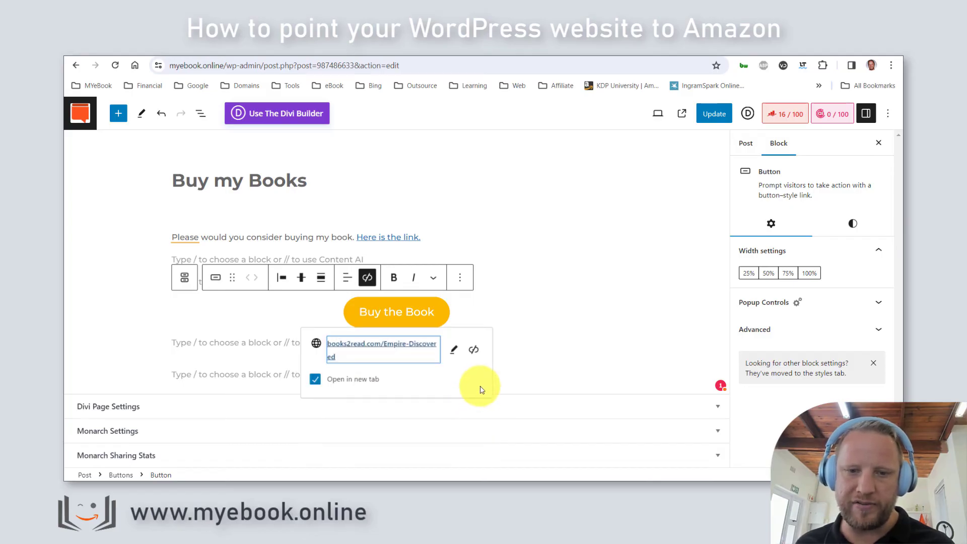
{"action": "left_click", "coordinate": [553, 312]}
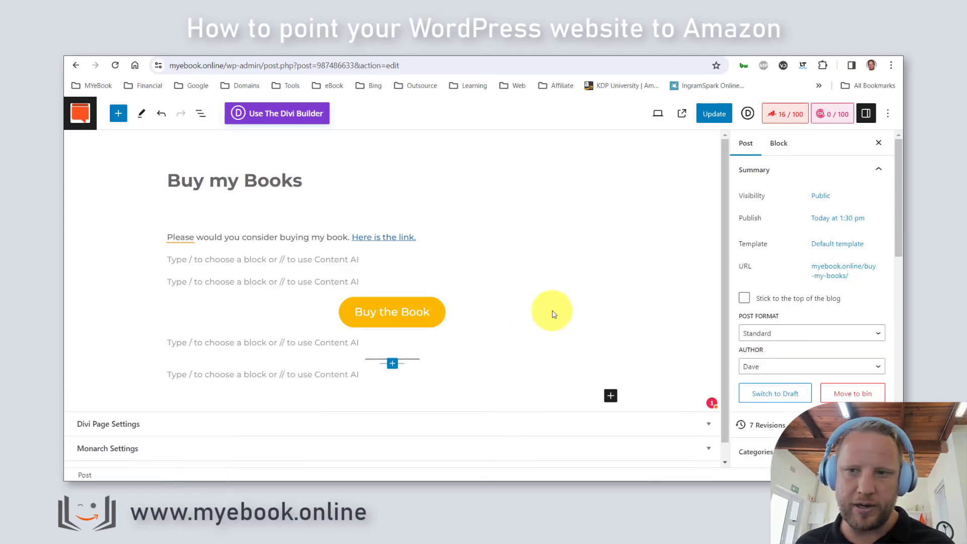
- Update the post with the new button link and reload the published "Buy my Books" page
{"action": "left_click", "coordinate": [714, 114]}
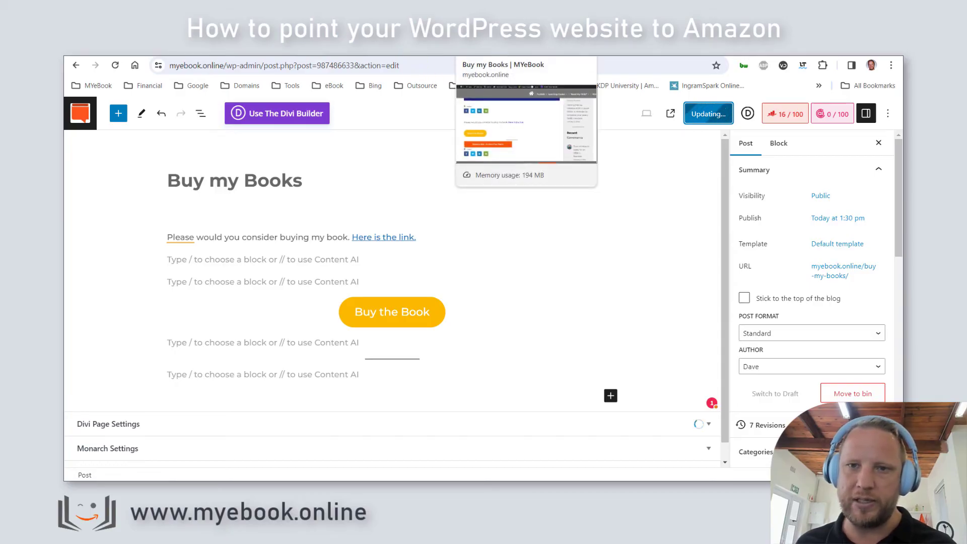
{"action": "left_click", "coordinate": [527, 51]}
{"action": "left_click", "coordinate": [116, 66]}
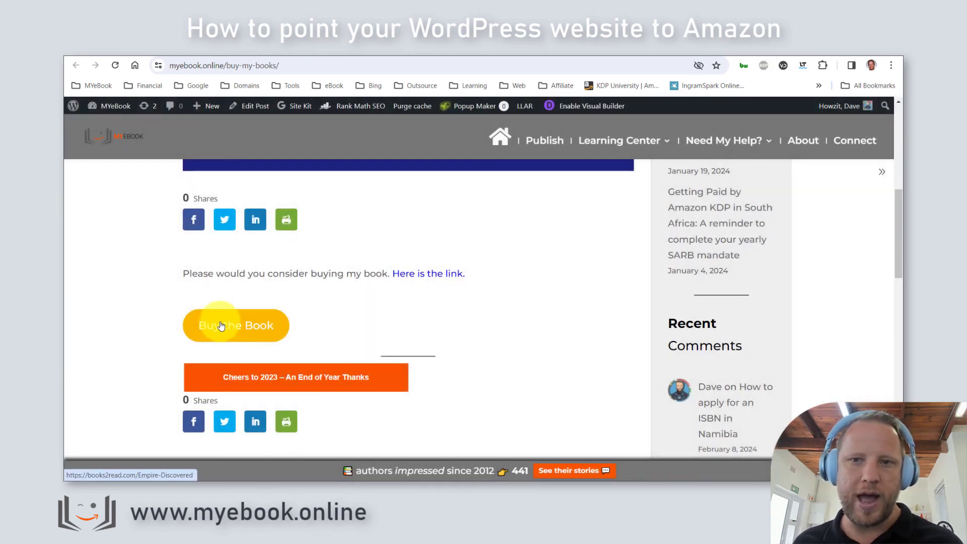
- Test the "Buy the Book" button's link, close the page it opens, and review the published post up to its title
{"action": "left_click", "coordinate": [237, 325]}
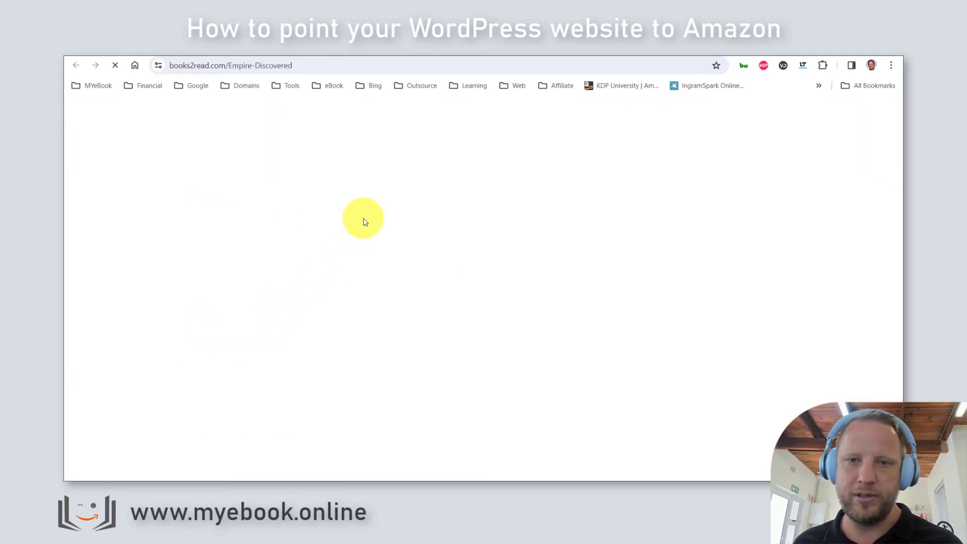
{"action": "key", "text": "ctrl+w"}
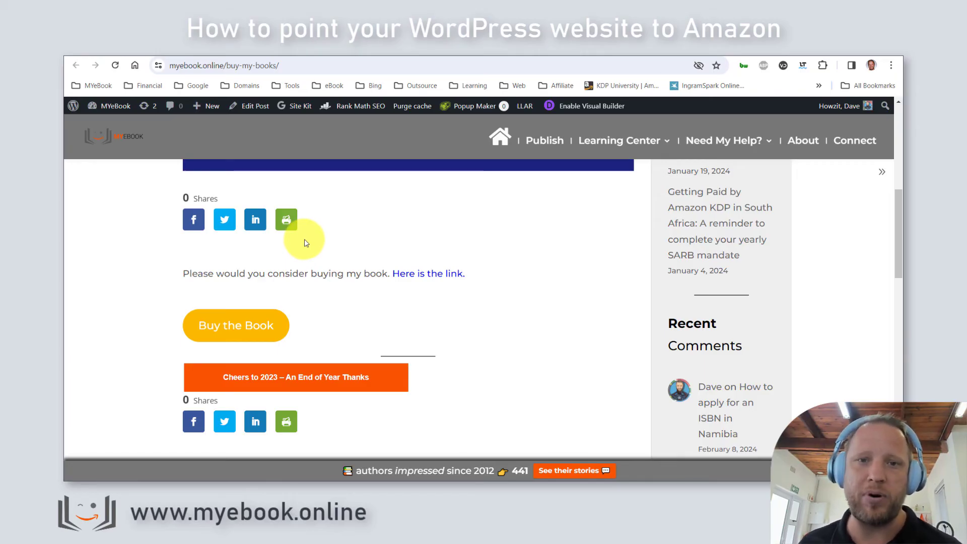
{"action": "scroll", "coordinate": [371, 252], "scroll_direction": "up", "scroll_amount": 5}
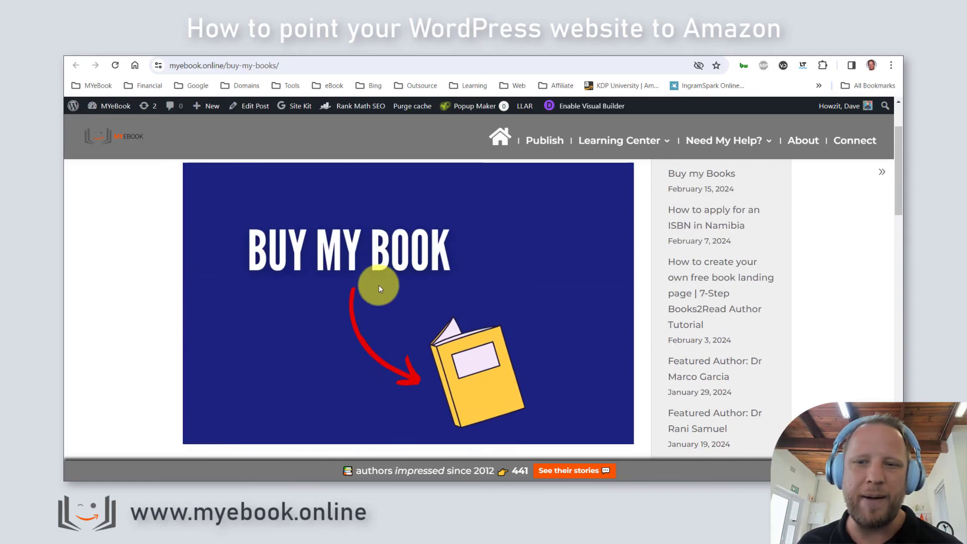
{"action": "scroll", "coordinate": [379, 289], "scroll_direction": "up", "scroll_amount": 3}
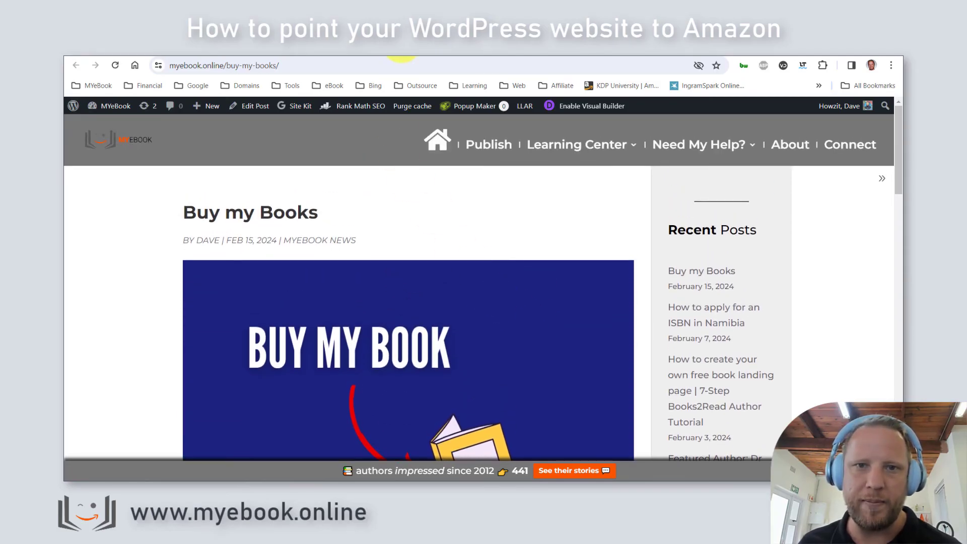
{"action": "left_click", "coordinate": [398, 54]}
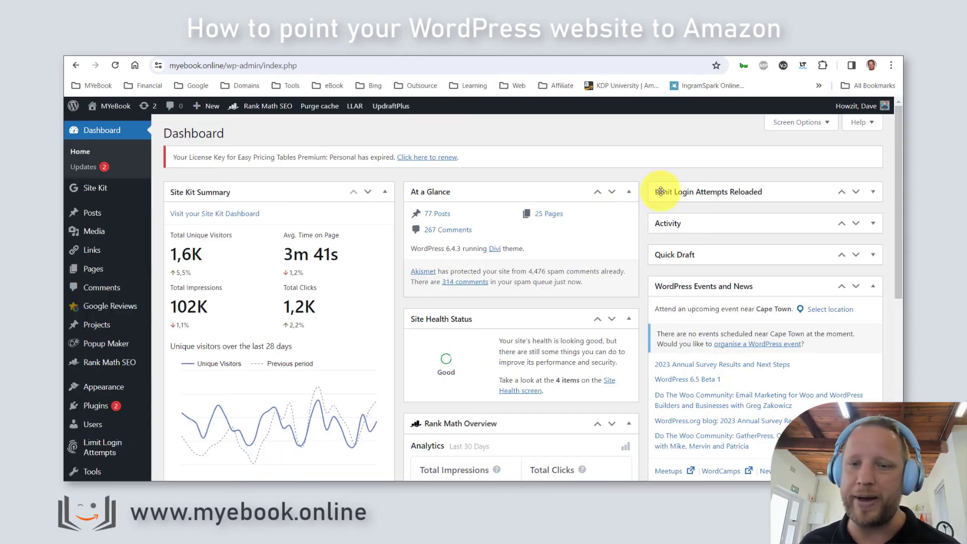
{"action": "left_click", "coordinate": [469, 51]}
{"action": "left_click", "coordinate": [456, 51]}
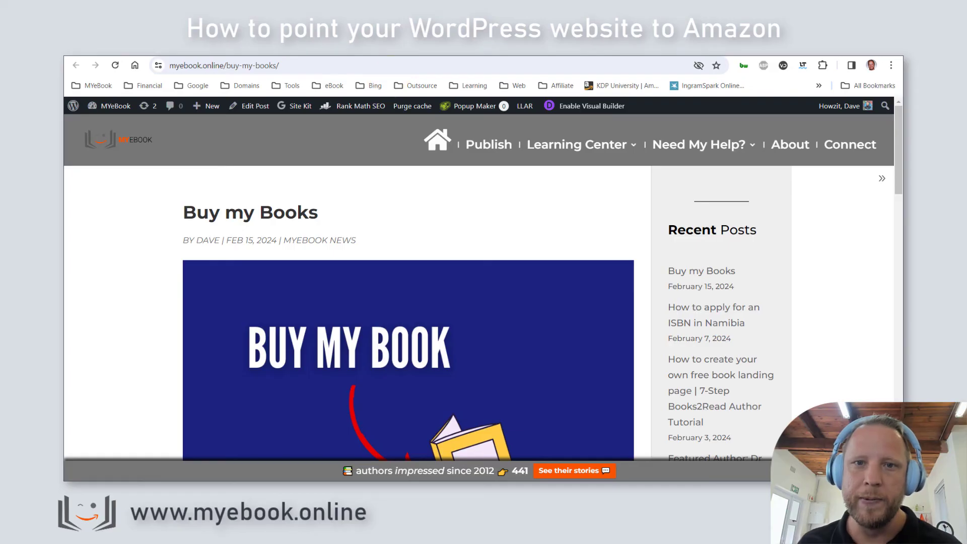
- Open the site's Contact page in the Visual Builder and expand the builder's page controls
{"action": "left_click", "coordinate": [385, 52]}
{"action": "scroll", "coordinate": [564, 241], "scroll_direction": "up", "scroll_amount": 3}
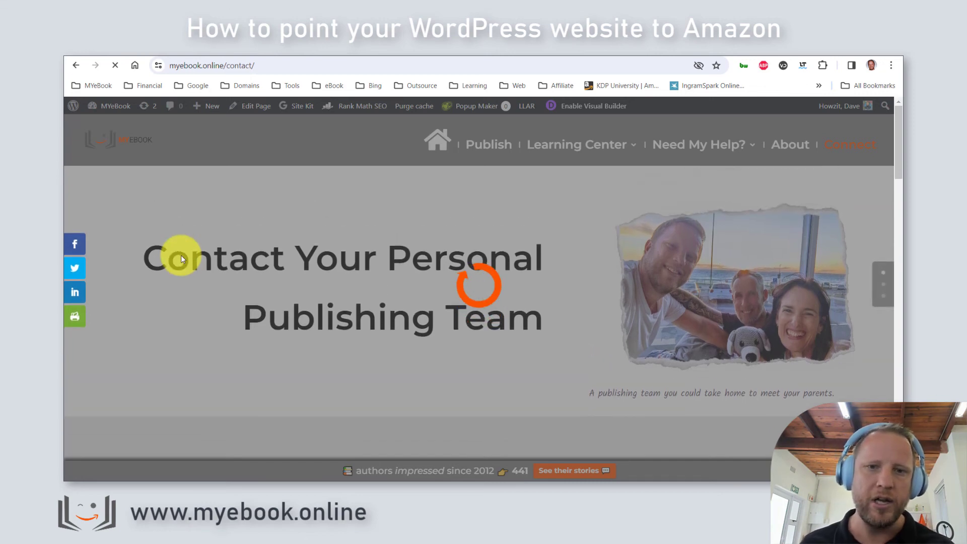
{"action": "scroll", "coordinate": [187, 227], "scroll_direction": "down", "scroll_amount": 5}
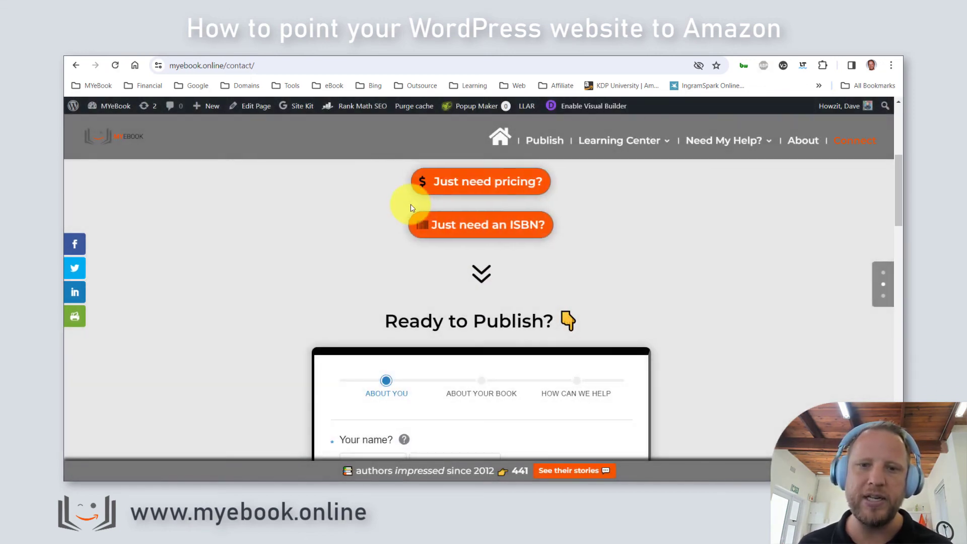
{"action": "scroll", "coordinate": [408, 211], "scroll_direction": "up", "scroll_amount": 5}
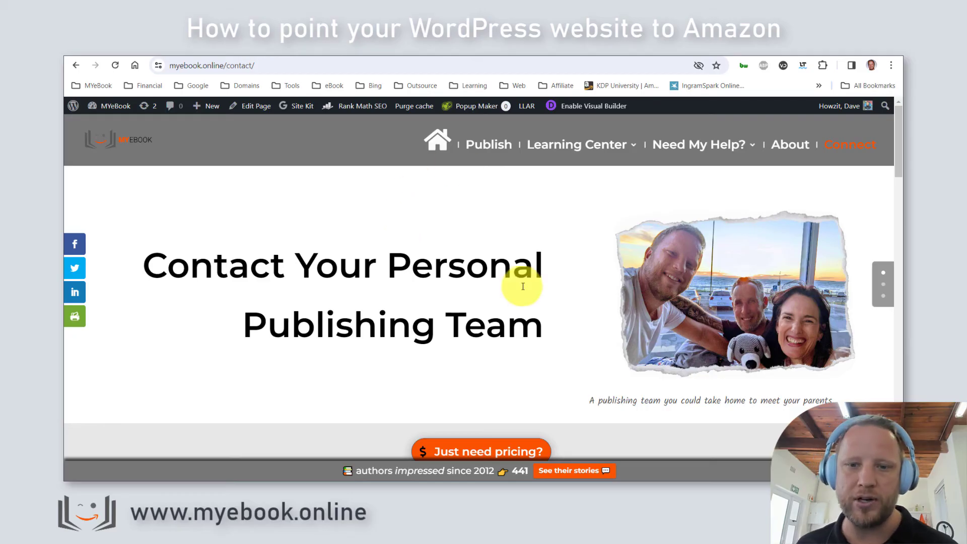
{"action": "scroll", "coordinate": [519, 284], "scroll_direction": "down", "scroll_amount": 2}
{"action": "scroll", "coordinate": [519, 287], "scroll_direction": "up", "scroll_amount": 1}
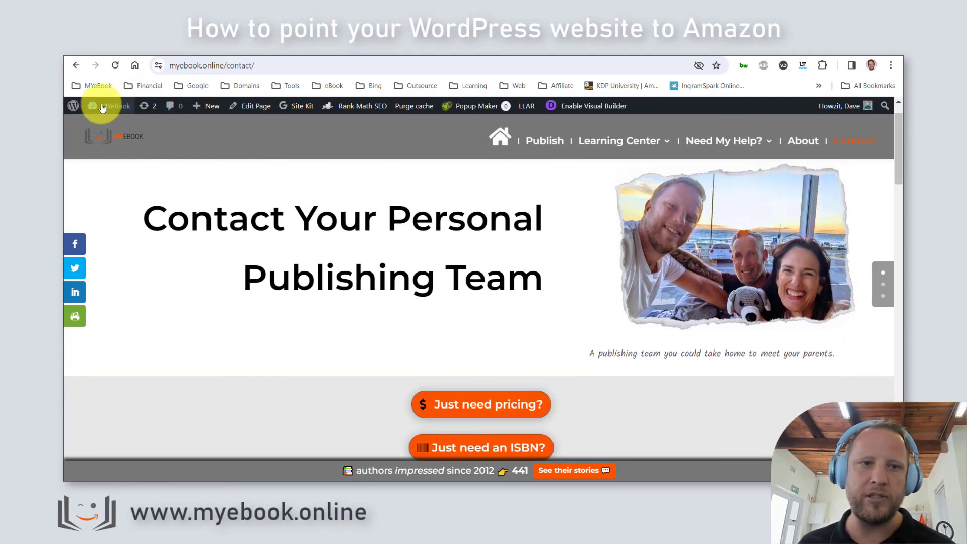
{"action": "left_click", "coordinate": [578, 108]}
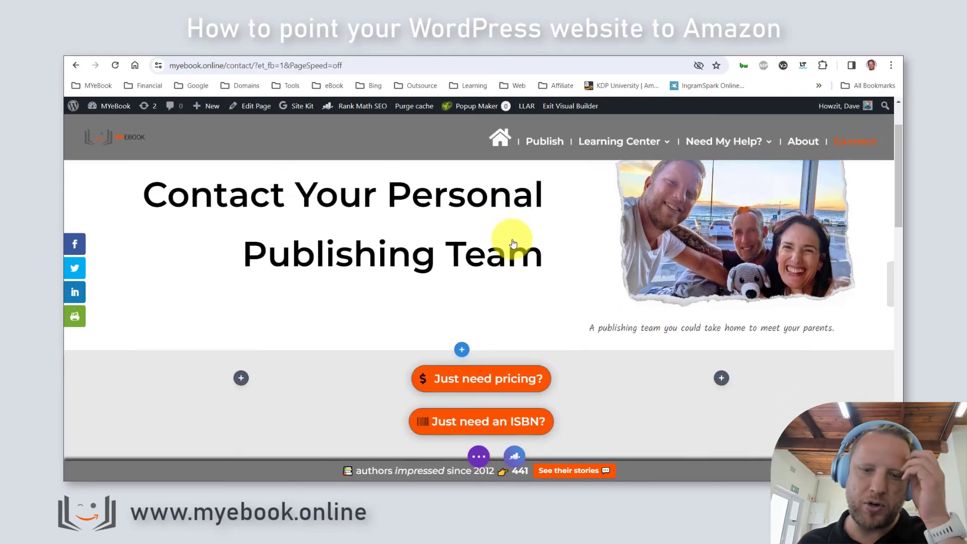
{"action": "scroll", "coordinate": [512, 244], "scroll_direction": "down", "scroll_amount": 3}
{"action": "left_click", "coordinate": [479, 456]}
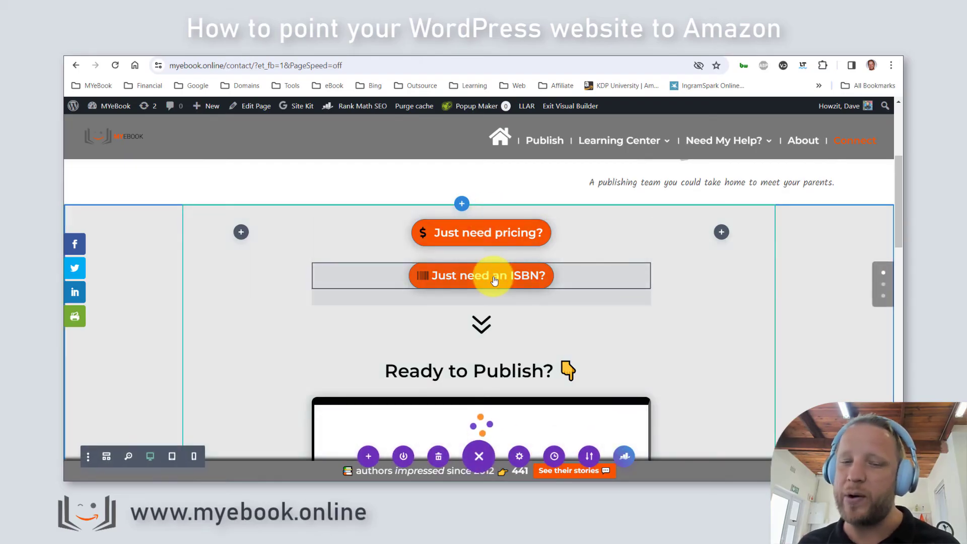
- Duplicate the "Just need an ISBN?" button and delete the copy
{"action": "mouse_move", "coordinate": [499, 276]}
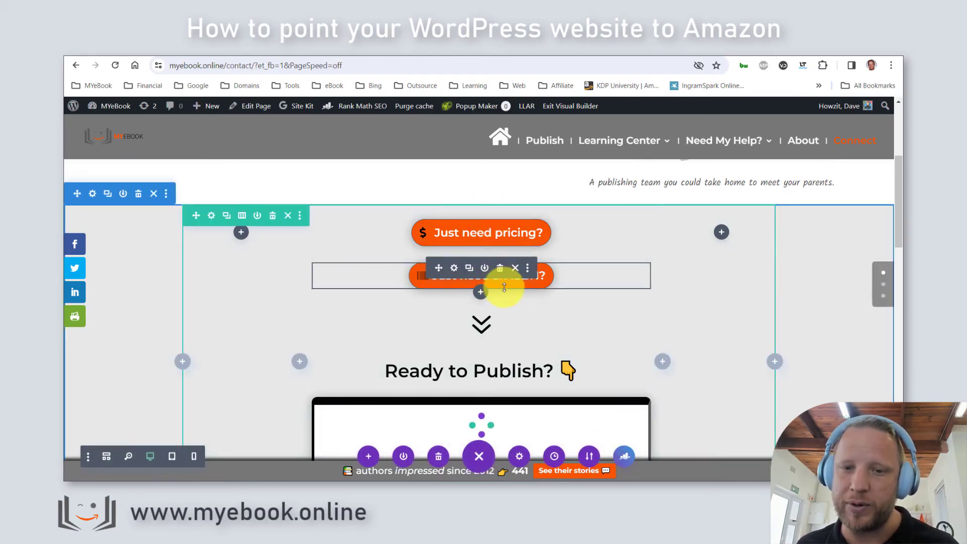
{"action": "left_click", "coordinate": [469, 272]}
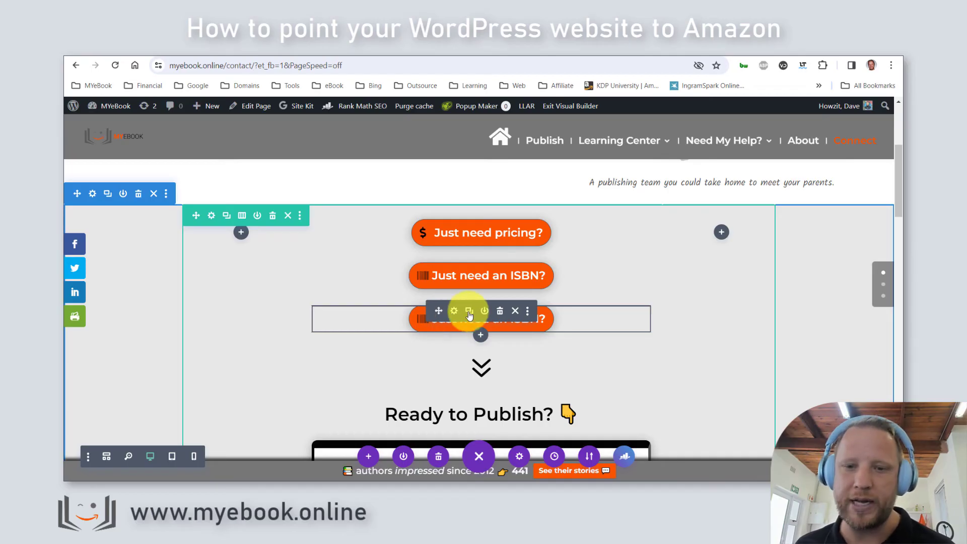
{"action": "left_click", "coordinate": [500, 316]}
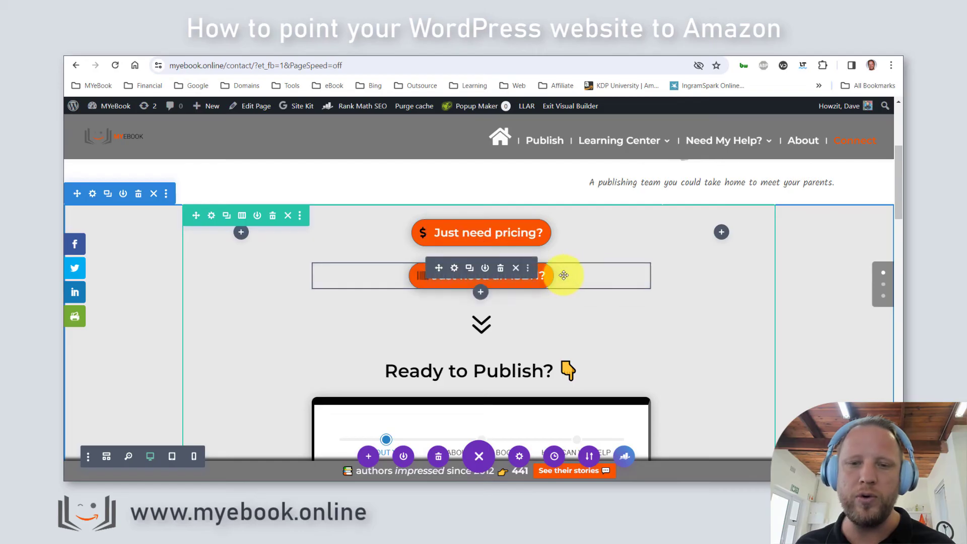
- Insert a new Button module directly below the "Just need an ISBN?" button
{"action": "left_click", "coordinate": [481, 293]}
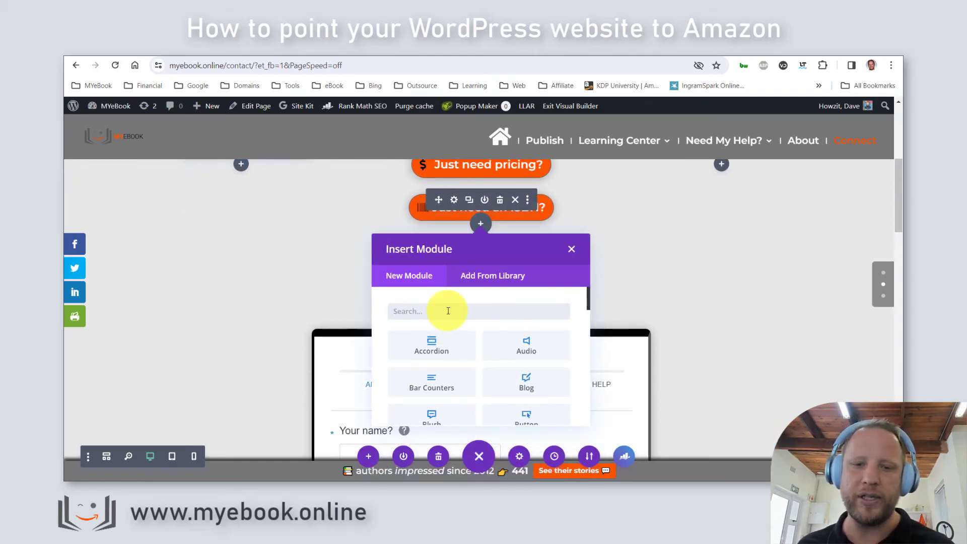
{"action": "type", "text": "butt"}
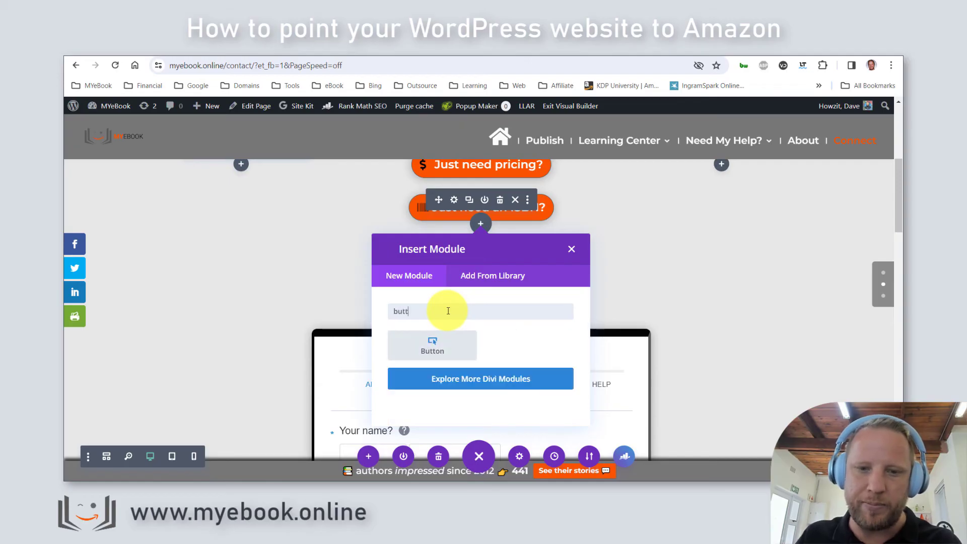
{"action": "left_click", "coordinate": [409, 351]}
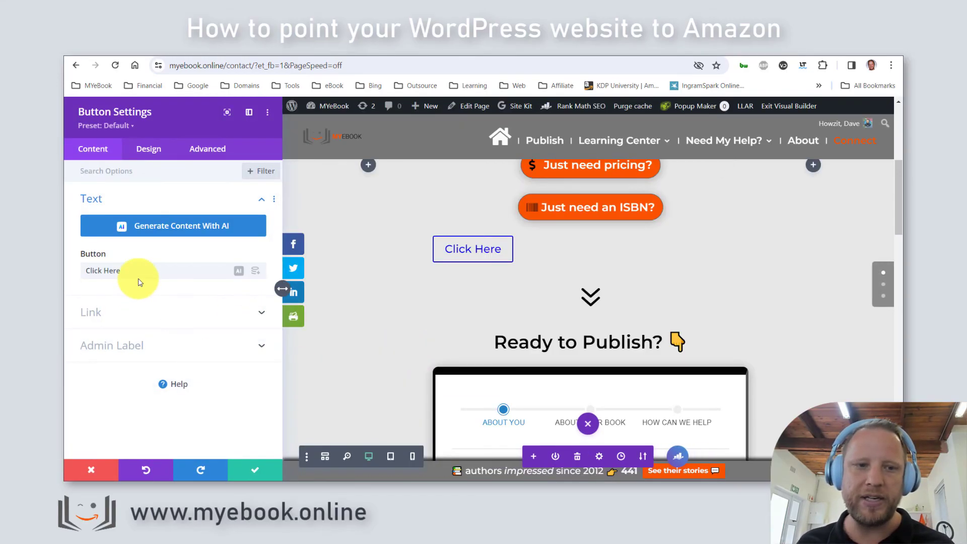
- Link the new button to the copied Amazon address of Empire Discovered, set it to open in the new tab, and save its settings
{"action": "left_click_drag", "start_coordinate": [137, 272], "coordinate": [73, 271]}
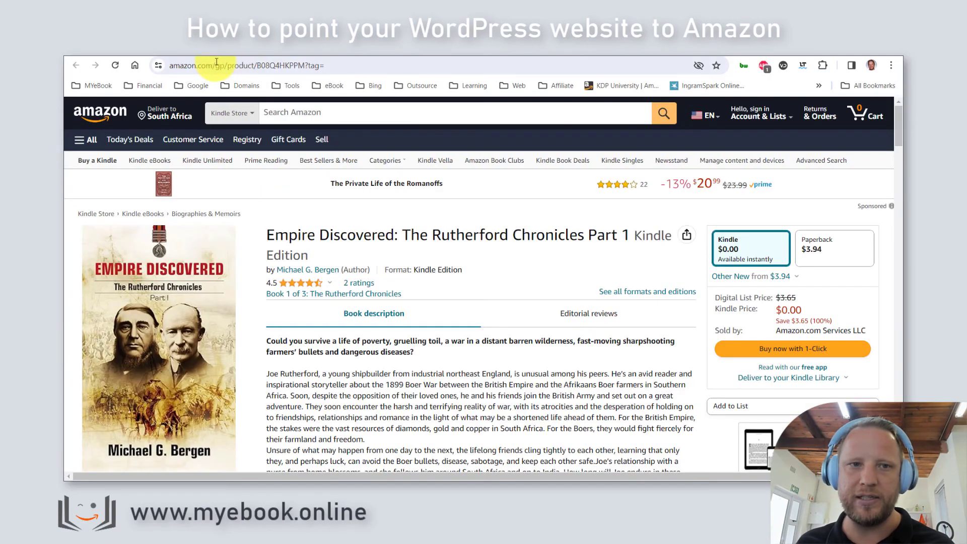
{"action": "left_click", "coordinate": [215, 62]}
{"action": "key", "text": "ctrl+c"}
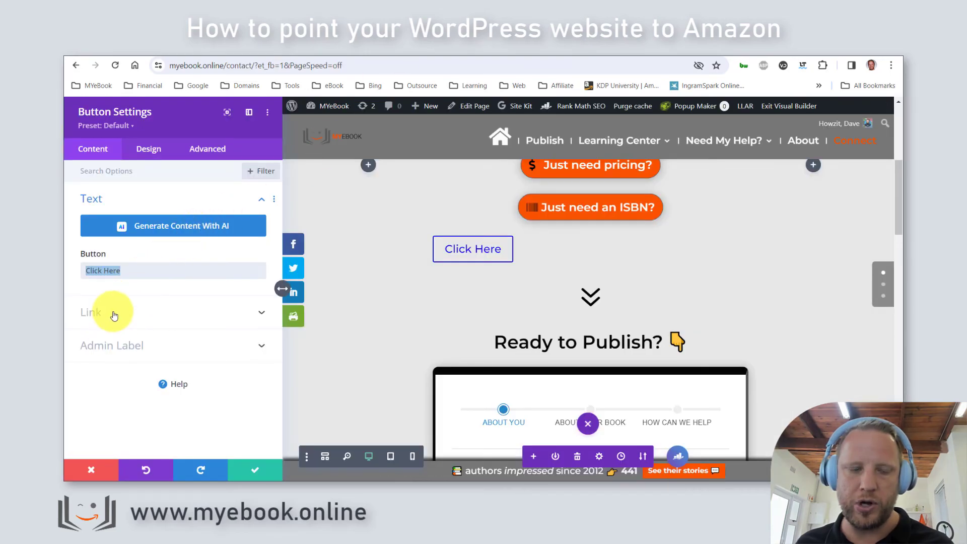
{"action": "left_click", "coordinate": [97, 310]}
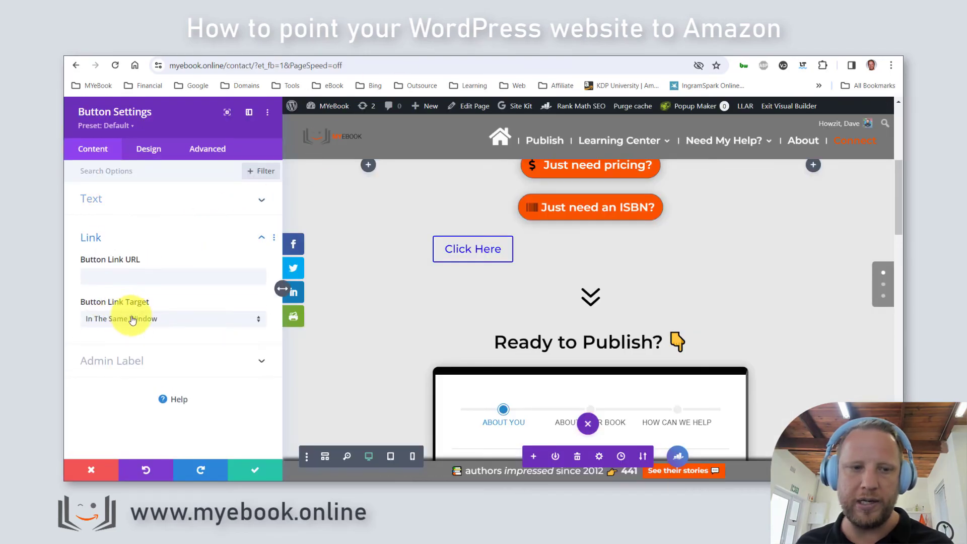
{"action": "left_click", "coordinate": [142, 277]}
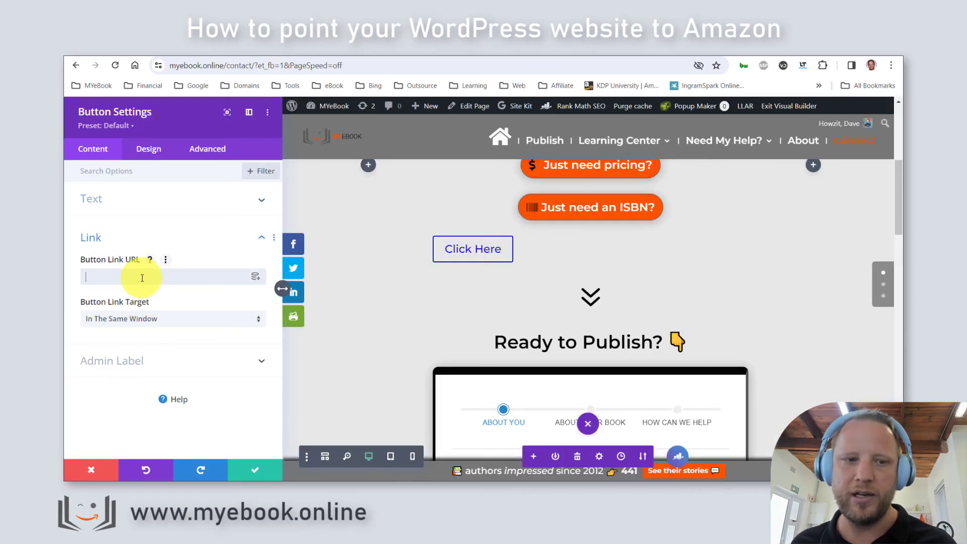
{"action": "key", "text": "ctrl+v"}
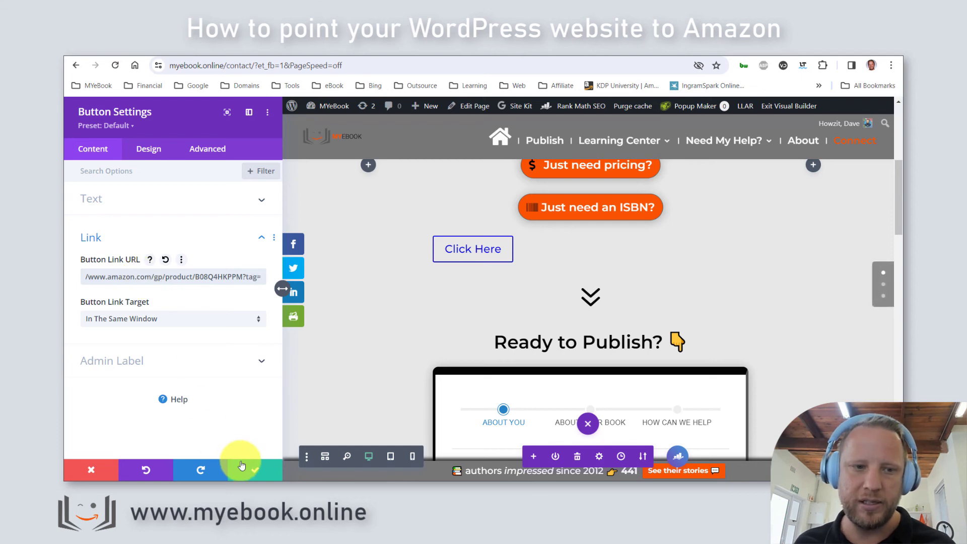
{"action": "left_click", "coordinate": [156, 319]}
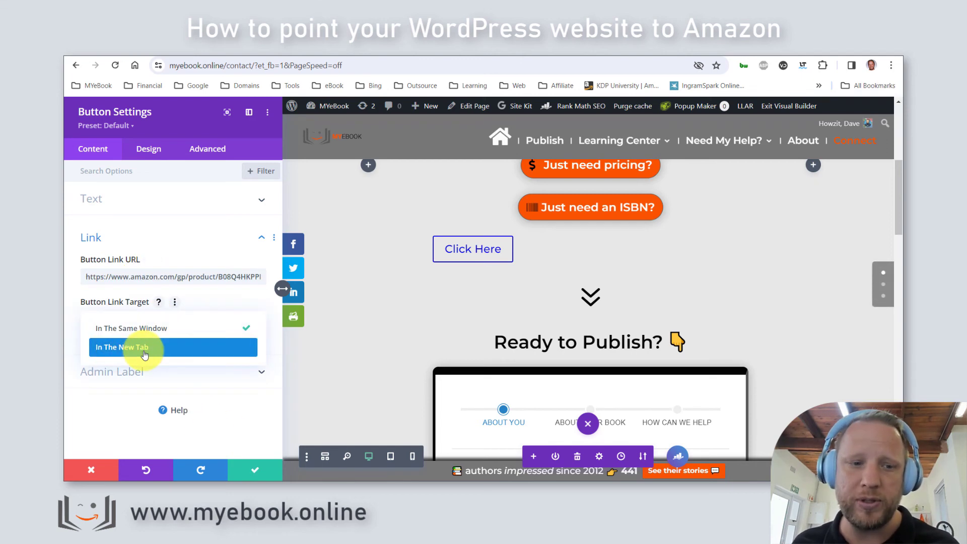
{"action": "left_click", "coordinate": [145, 356]}
{"action": "left_click", "coordinate": [255, 470]}
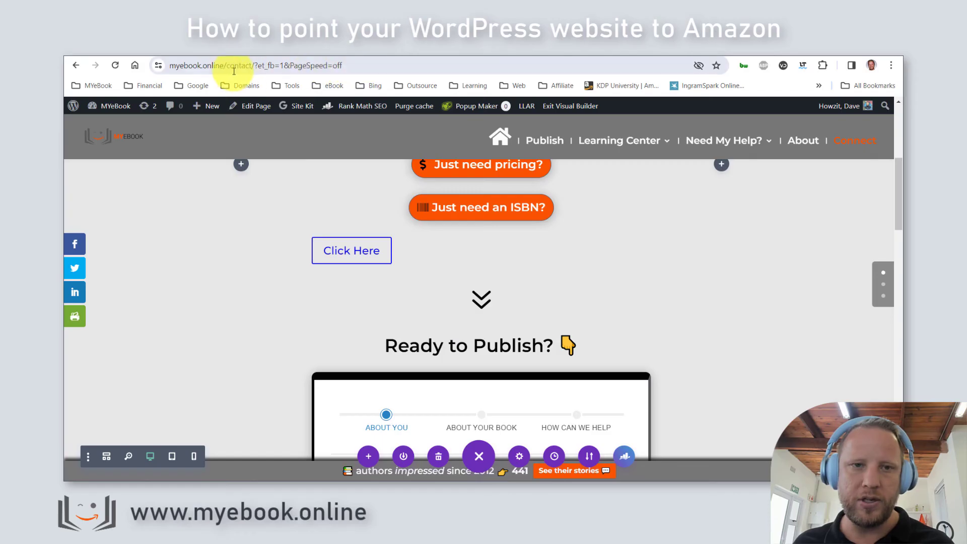
{"action": "left_click_drag", "start_coordinate": [258, 66], "coordinate": [168, 65]}
{"action": "key", "text": "ctrl+c"}
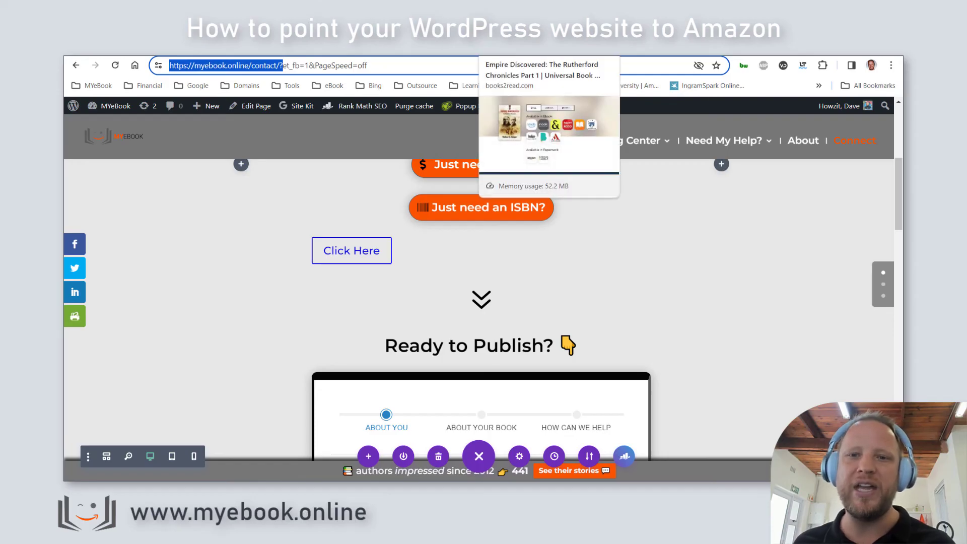
{"action": "left_click", "coordinate": [509, 48]}
{"action": "left_click", "coordinate": [230, 66]}
{"action": "key", "text": "ctrl+v"}
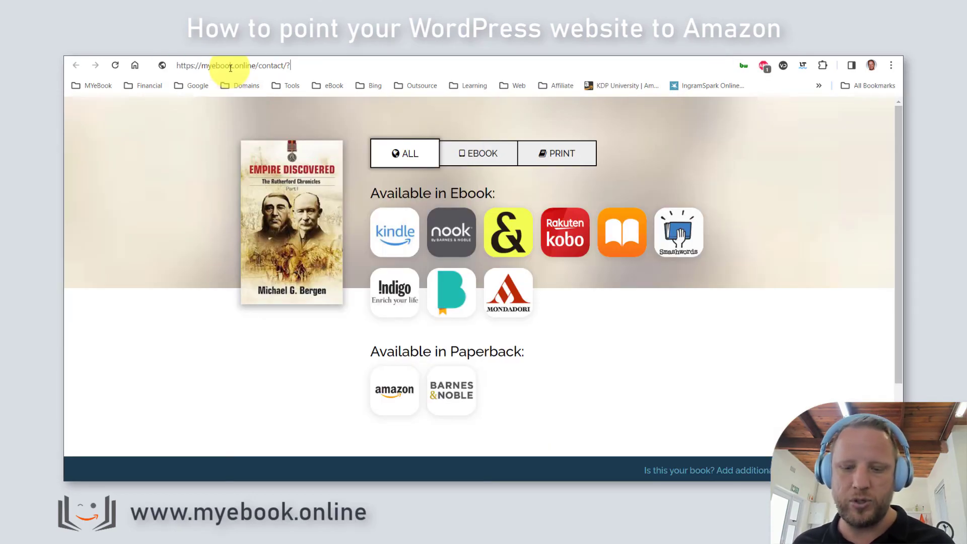
{"action": "key", "text": "Return"}
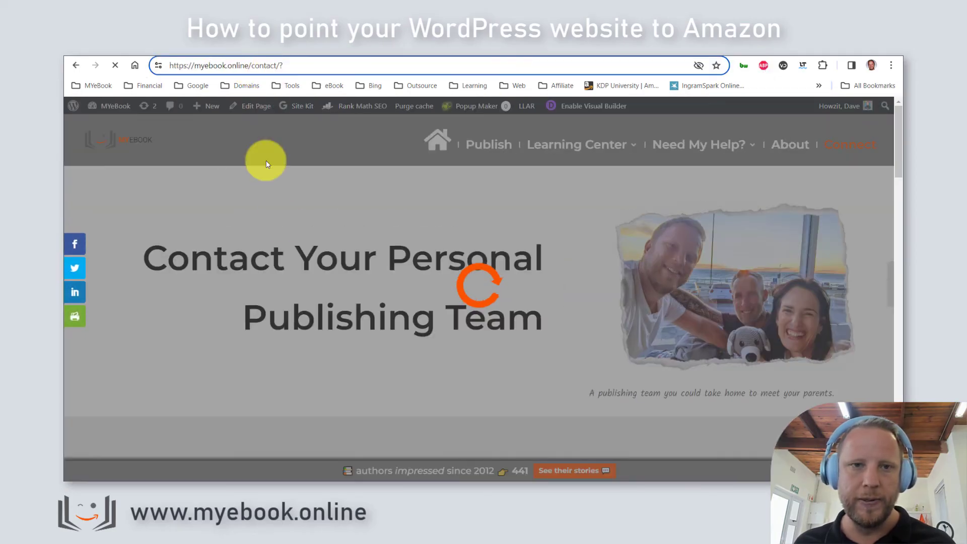
{"action": "scroll", "coordinate": [270, 256], "scroll_direction": "down", "scroll_amount": 4}
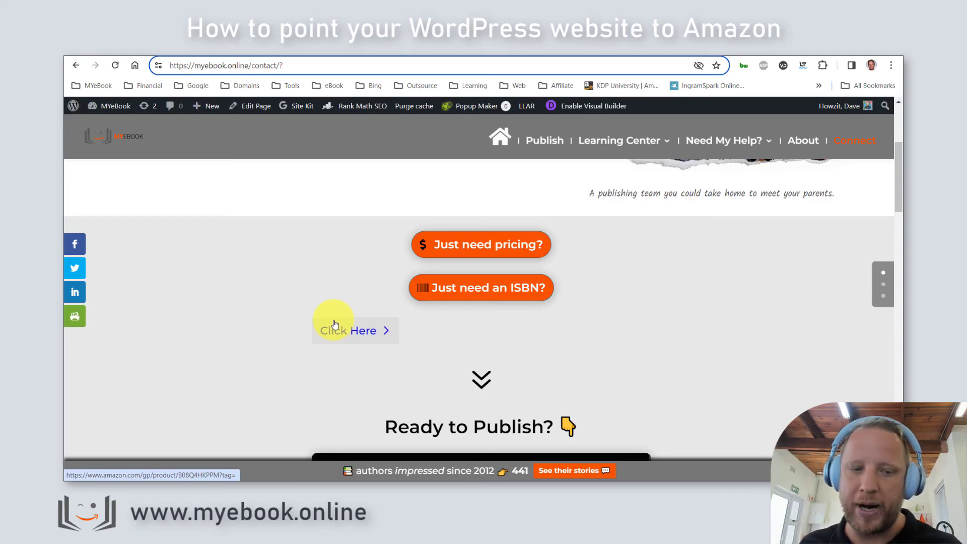
{"action": "left_click", "coordinate": [335, 324]}
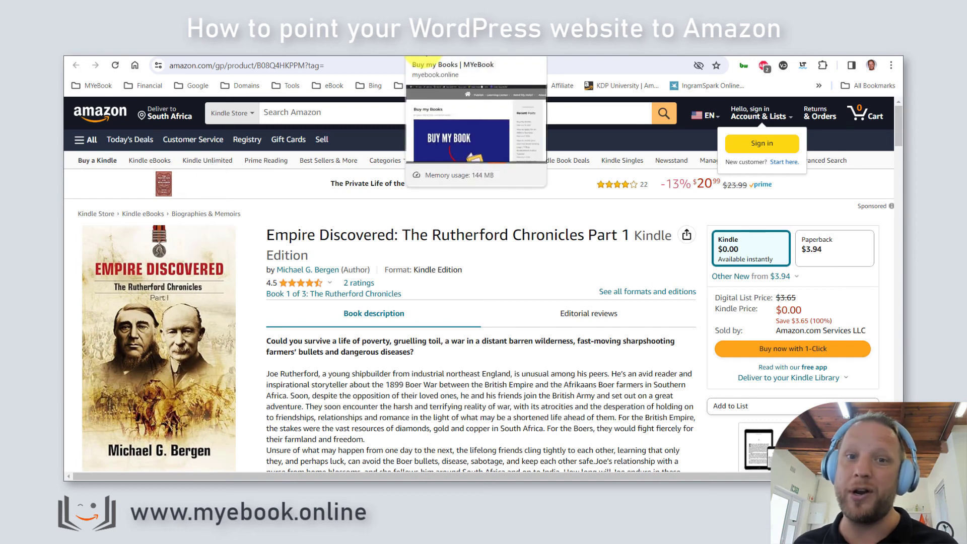
- Return to the Contact page's Visual Builder and centre-align the "Click Here" button
{"action": "left_click", "coordinate": [425, 51]}
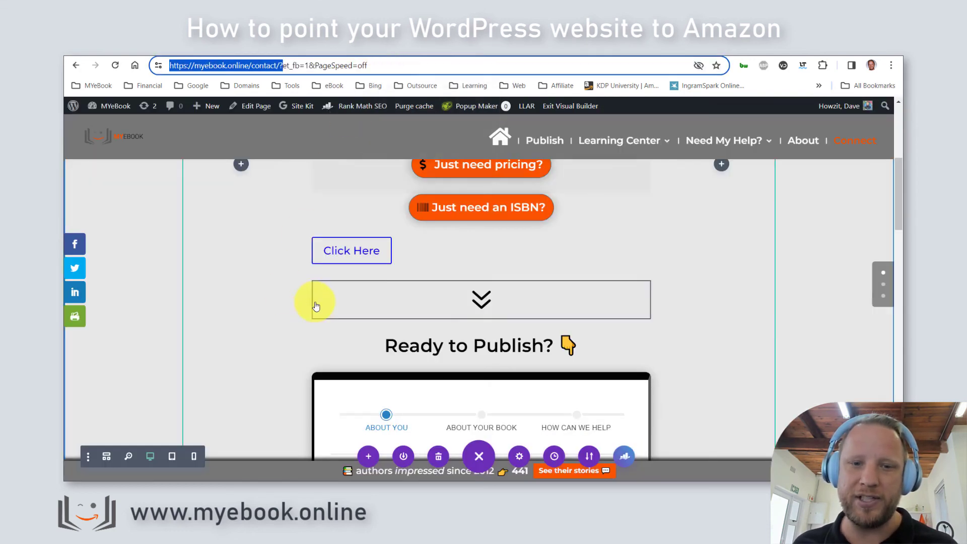
{"action": "left_click", "coordinate": [335, 265]}
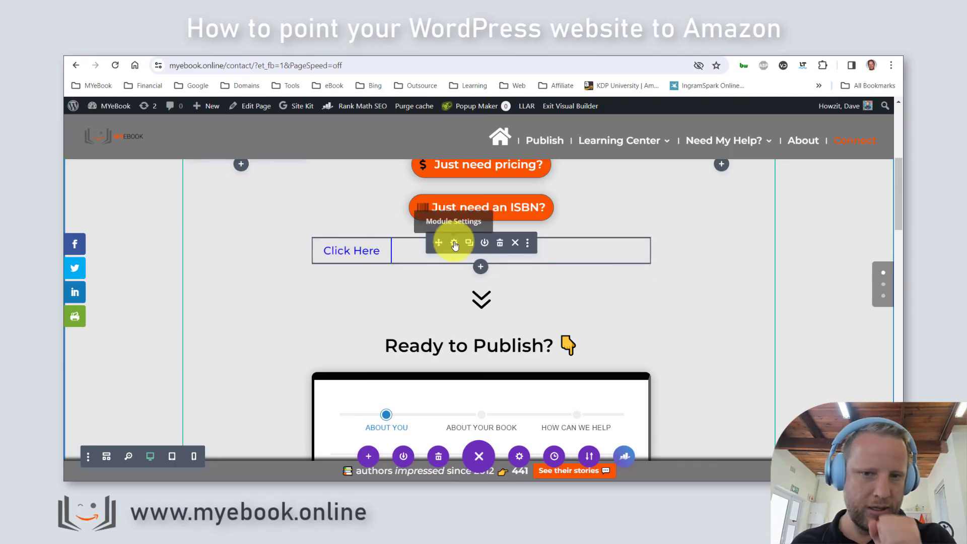
{"action": "left_click", "coordinate": [455, 245]}
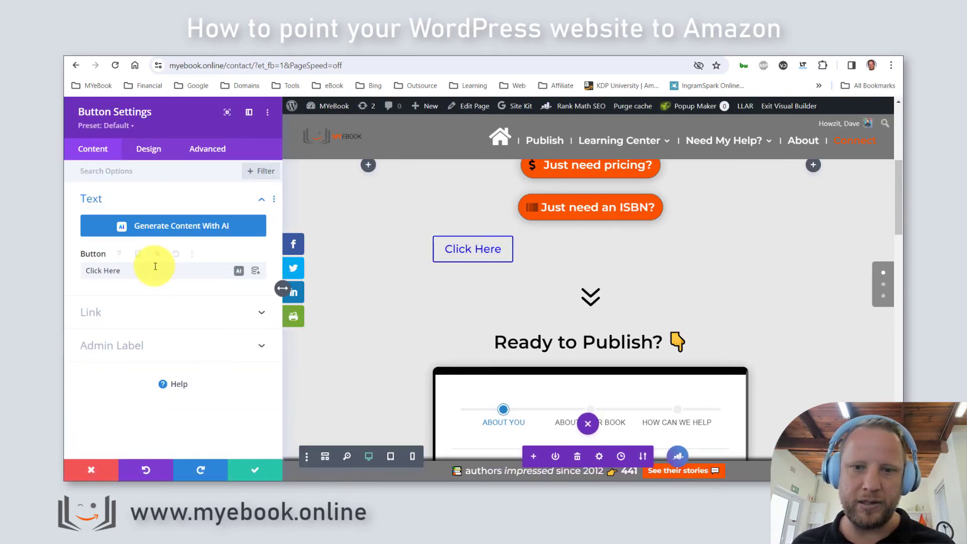
{"action": "left_click", "coordinate": [151, 151]}
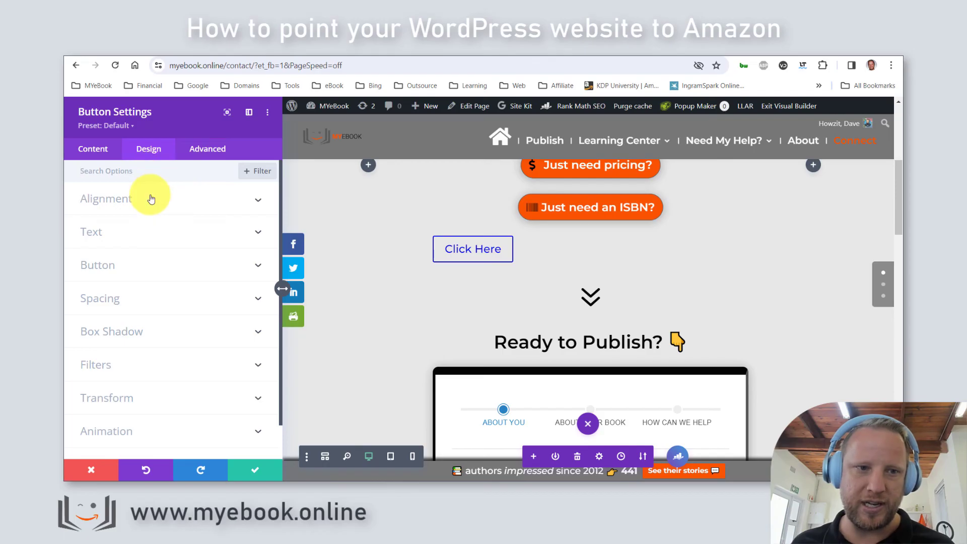
{"action": "left_click", "coordinate": [147, 197]}
{"action": "left_click", "coordinate": [180, 244]}
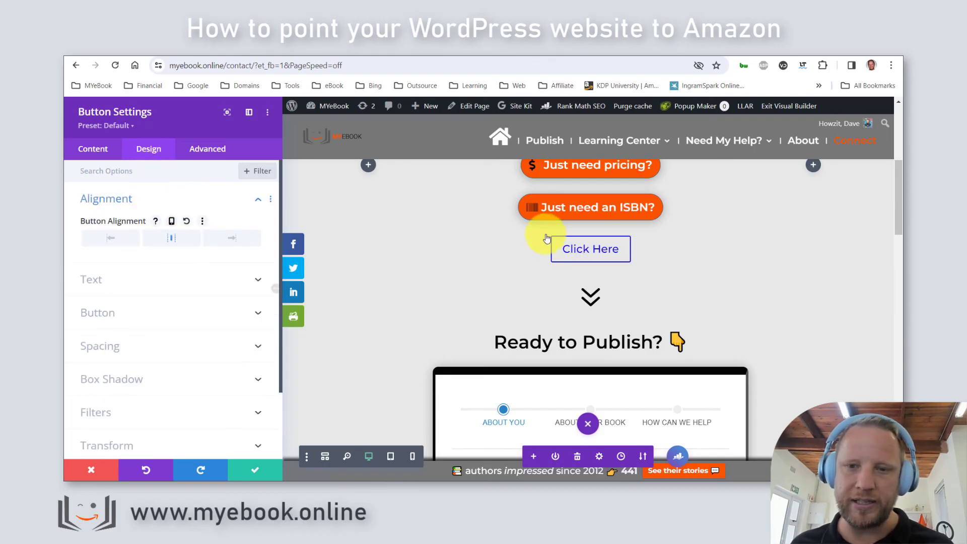
- Turn on custom styles for the "Click Here" button in its design settings
{"action": "left_click", "coordinate": [92, 149]}
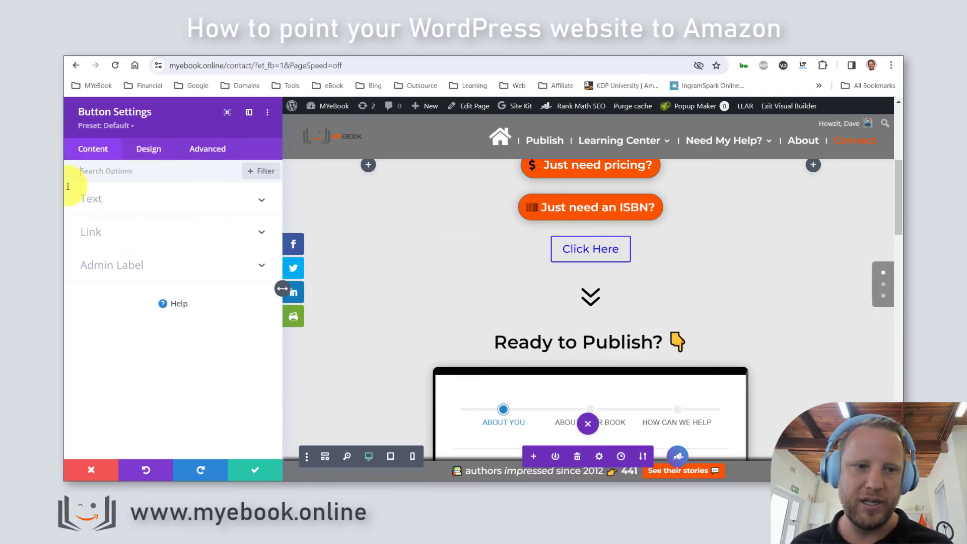
{"action": "left_click", "coordinate": [148, 149]}
{"action": "left_click", "coordinate": [129, 170]}
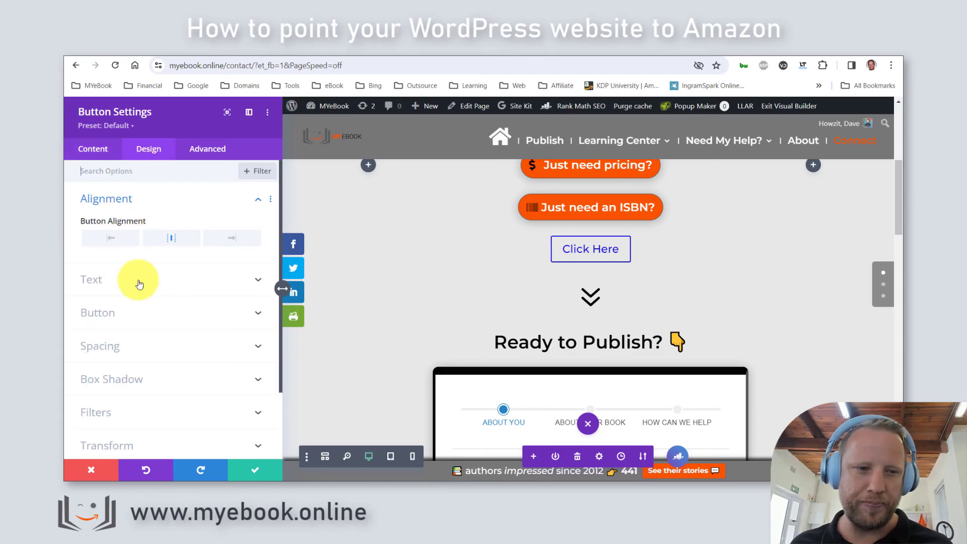
{"action": "scroll", "coordinate": [136, 280], "scroll_direction": "down", "scroll_amount": 2}
{"action": "left_click", "coordinate": [141, 260]}
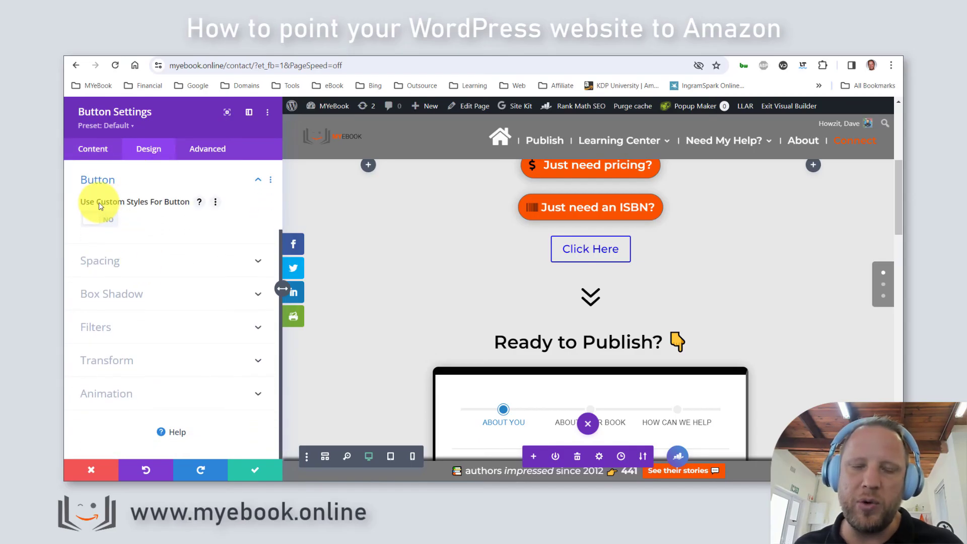
{"action": "left_click", "coordinate": [113, 230]}
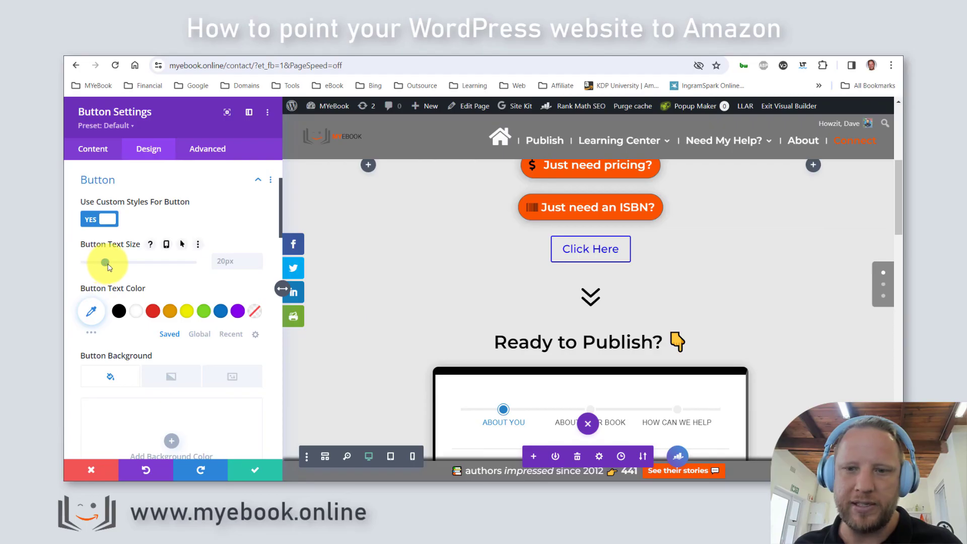
- Set the "Click Here" button's text size to 29px and its text colour to white
{"action": "left_click_drag", "start_coordinate": [105, 262], "coordinate": [115, 263]}
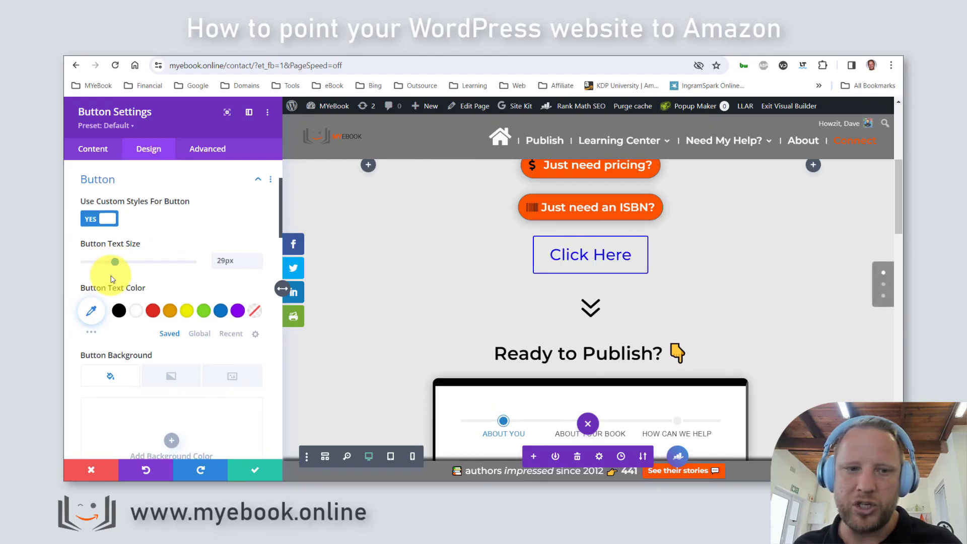
{"action": "scroll", "coordinate": [100, 274], "scroll_direction": "down", "scroll_amount": 1}
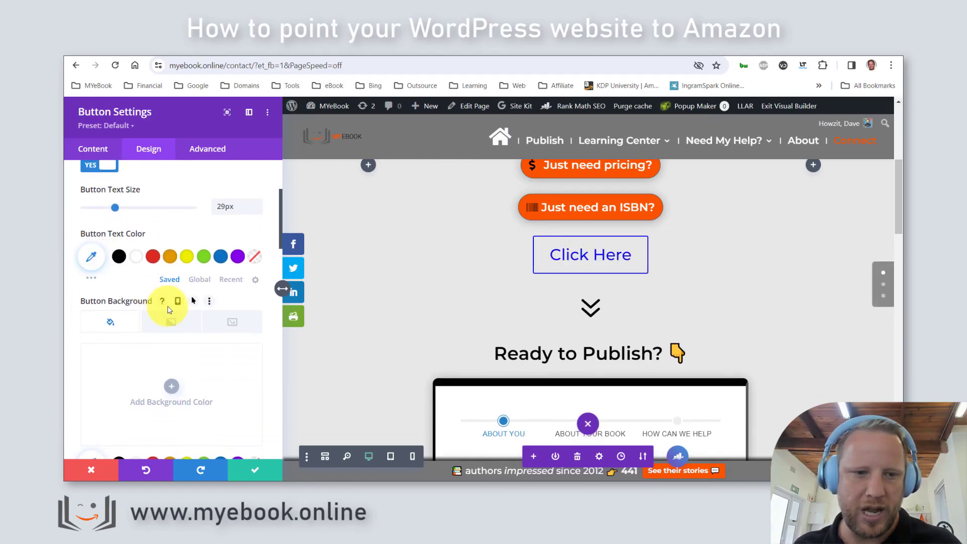
{"action": "left_click", "coordinate": [136, 257]}
- Give the "Click Here" button a yellow background and save its settings
{"action": "scroll", "coordinate": [151, 313], "scroll_direction": "down", "scroll_amount": 2}
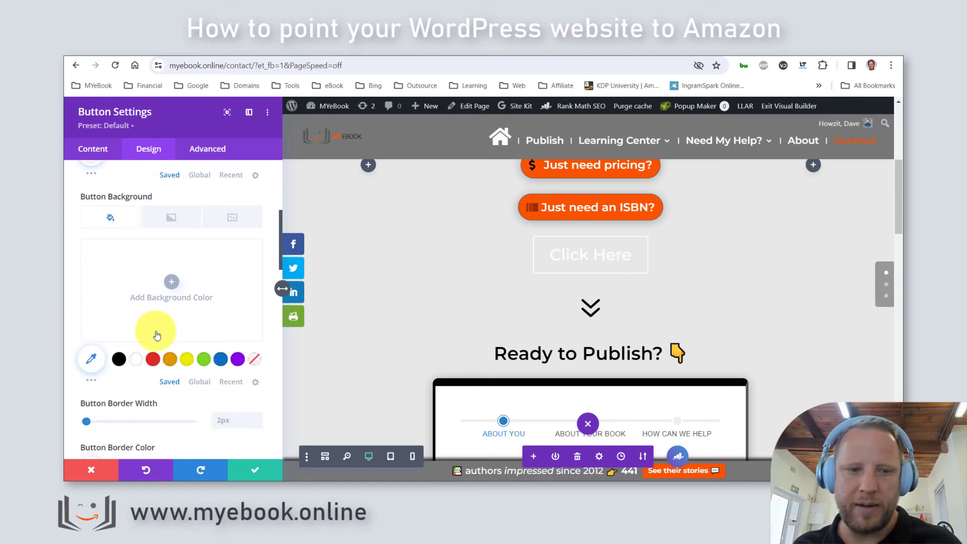
{"action": "left_click", "coordinate": [186, 355]}
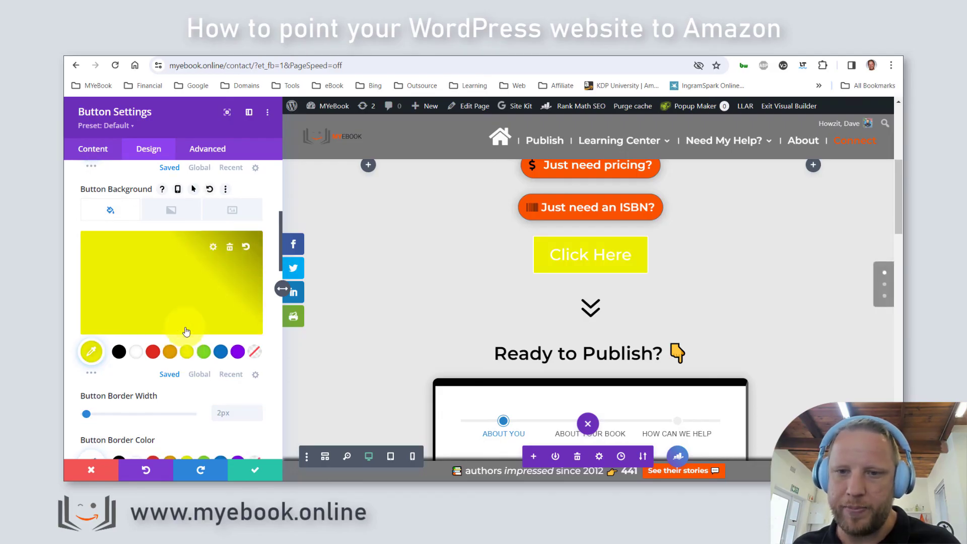
{"action": "scroll", "coordinate": [186, 332], "scroll_direction": "down", "scroll_amount": 1}
{"action": "scroll", "coordinate": [184, 328], "scroll_direction": "down", "scroll_amount": 1}
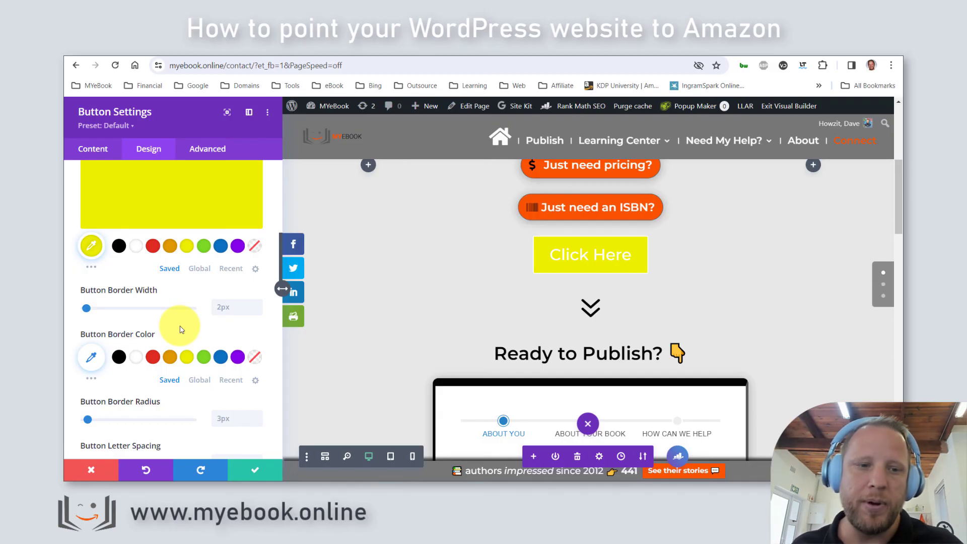
{"action": "left_click", "coordinate": [256, 471]}
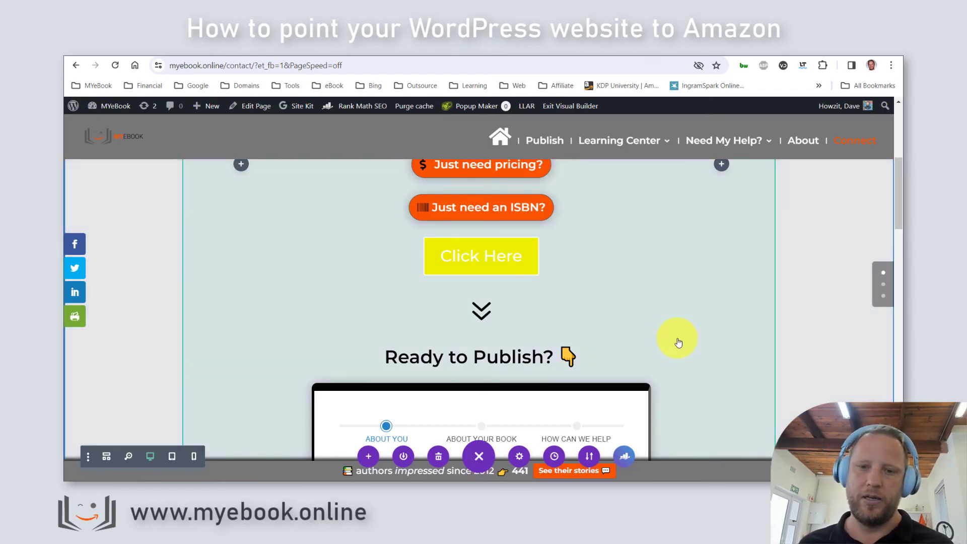
- Exit the Visual Builder, reload the Contact page, and test the restyled "Click Here" button
{"action": "left_click", "coordinate": [570, 106]}
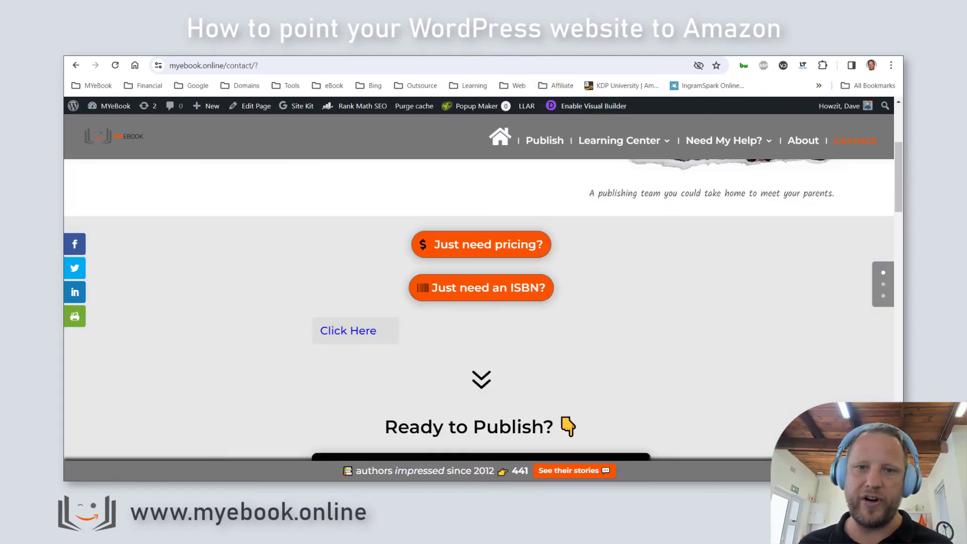
{"action": "left_click", "coordinate": [115, 65]}
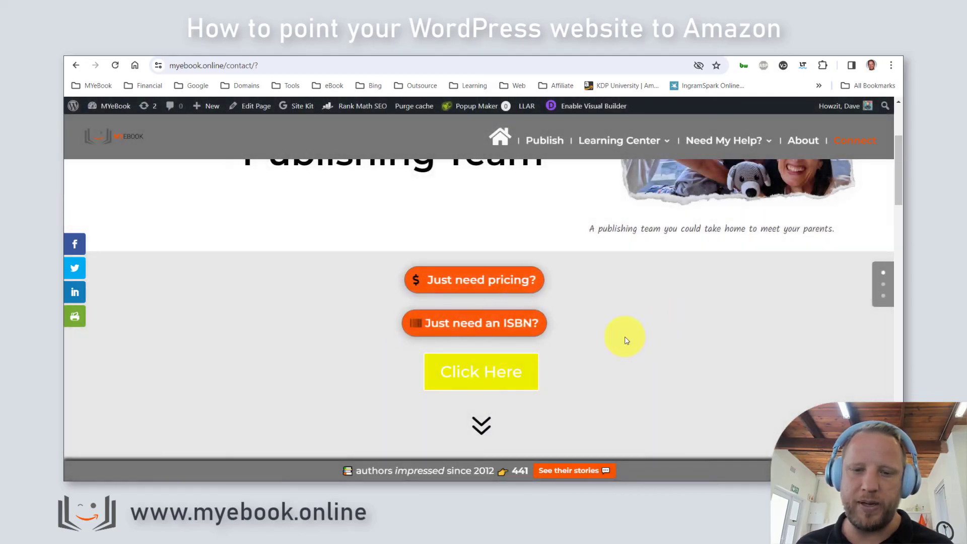
{"action": "left_click", "coordinate": [530, 367]}
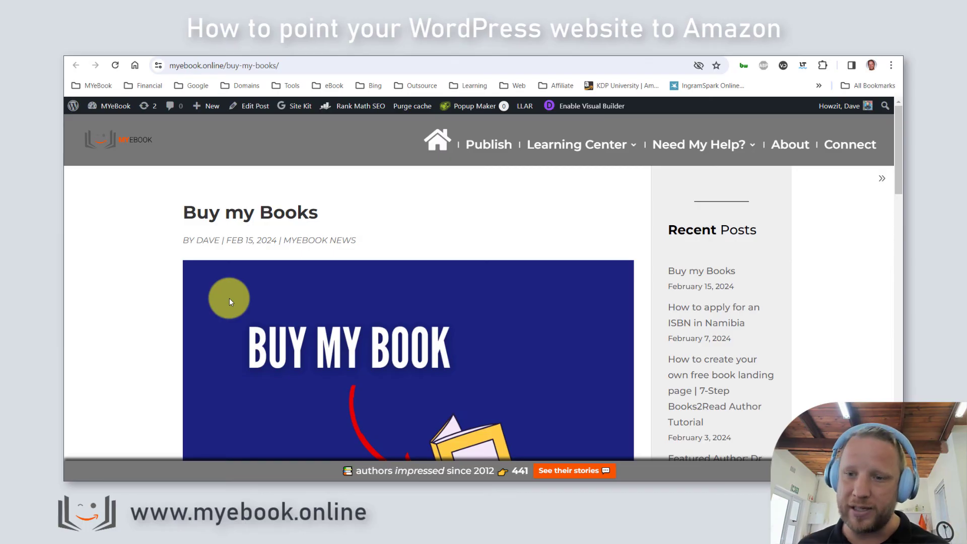
- Review the link and button in the "Buy my Books" post, and return to the "Click Here" button on the Contact page
{"action": "scroll", "coordinate": [229, 298], "scroll_direction": "down", "scroll_amount": 6}
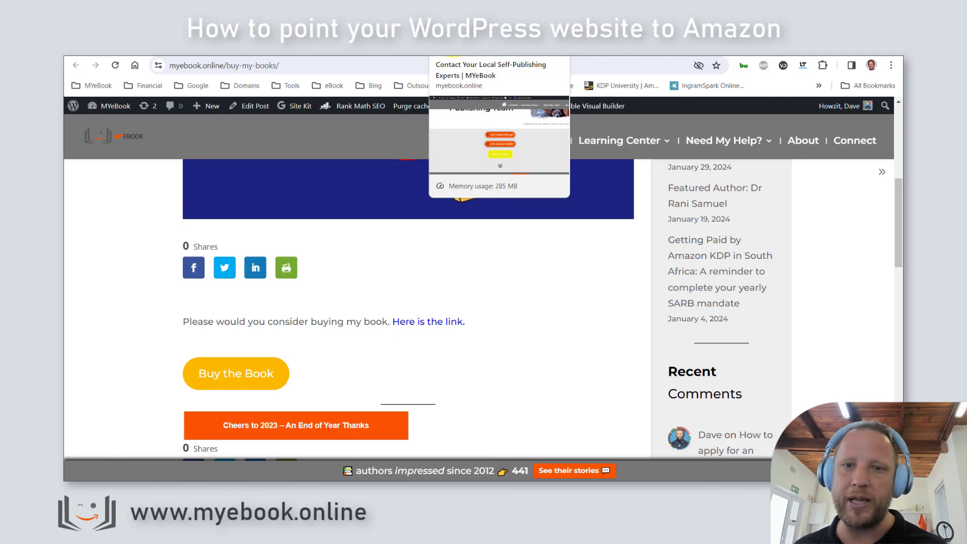
{"action": "left_click", "coordinate": [469, 49]}
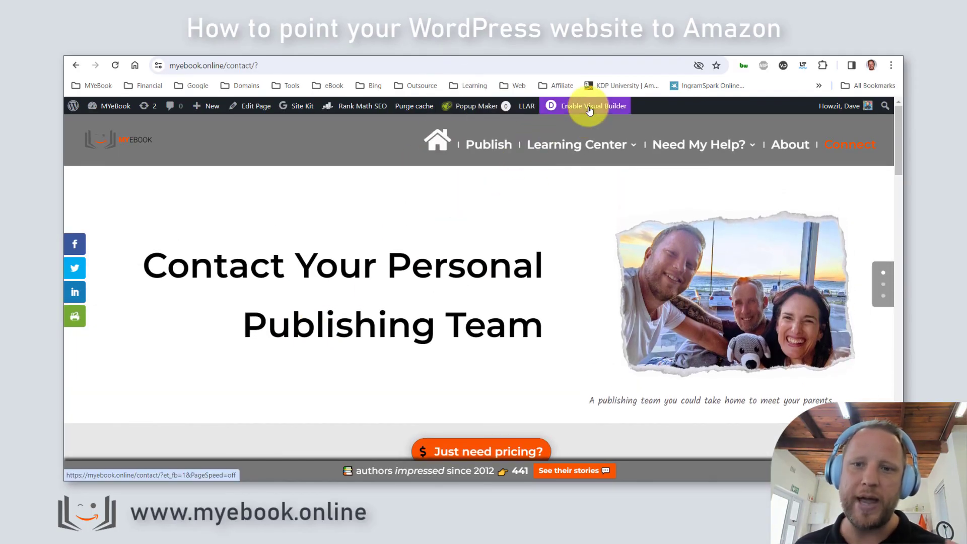
{"action": "scroll", "coordinate": [469, 353], "scroll_direction": "down", "scroll_amount": 3}
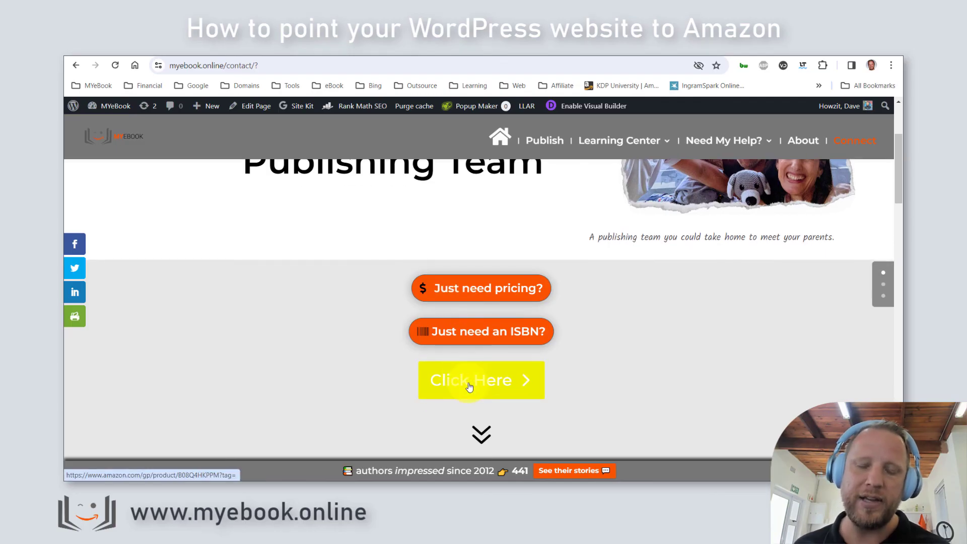